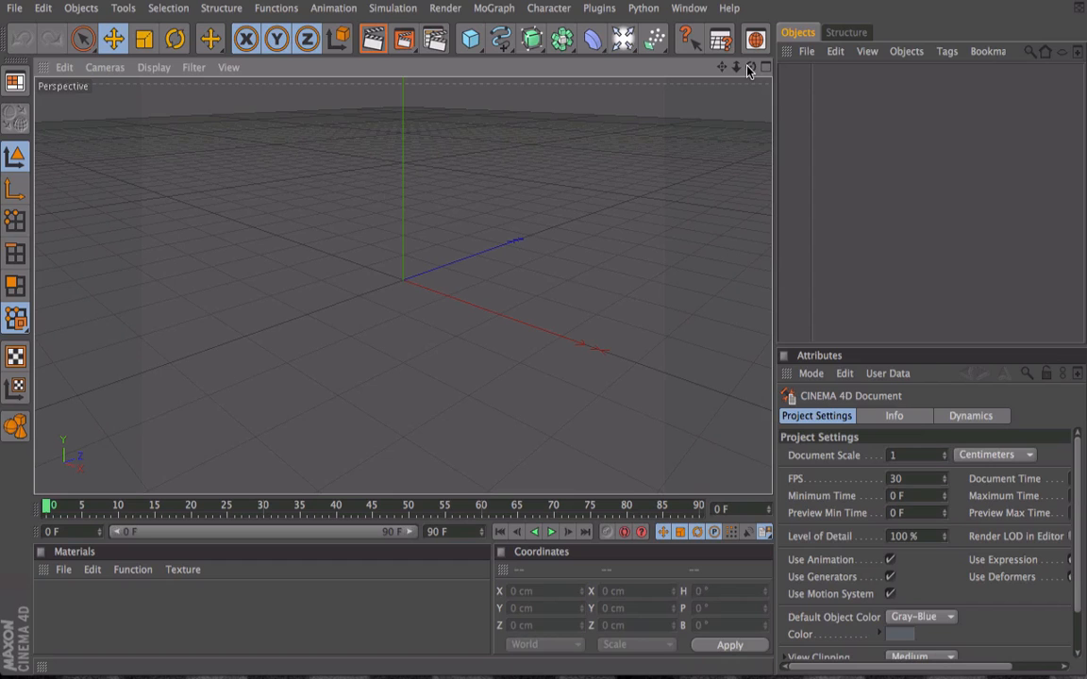
Set the render output size to 1280 x 720 pixels in the render settings.
left_click_drag(751, 68, 751, 31)
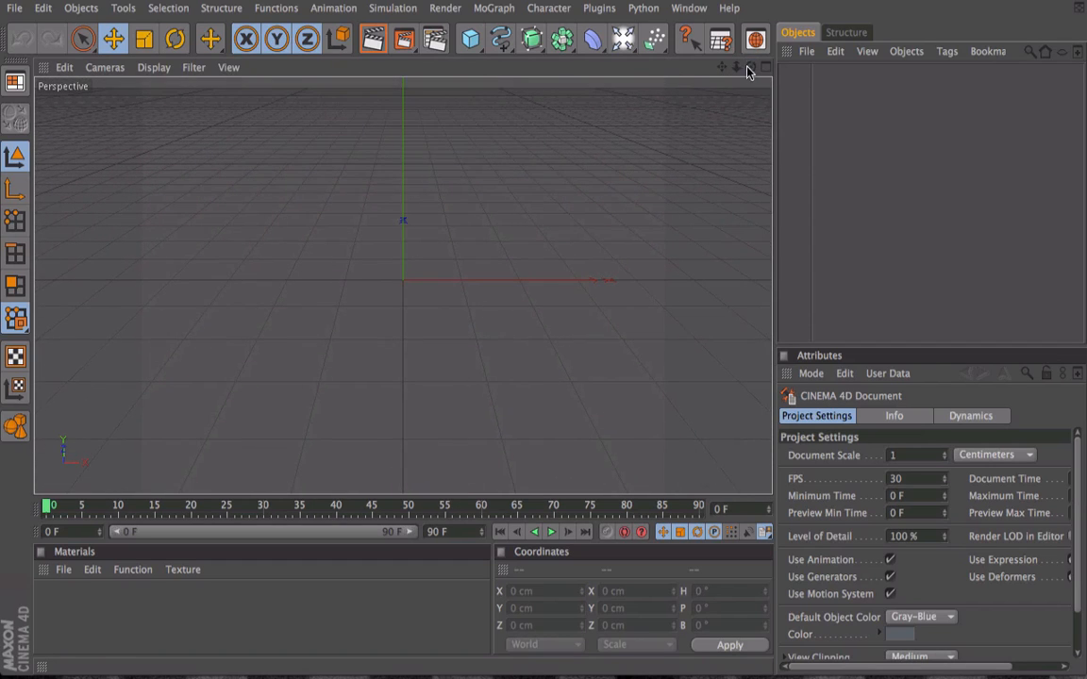
left_click(435, 38)
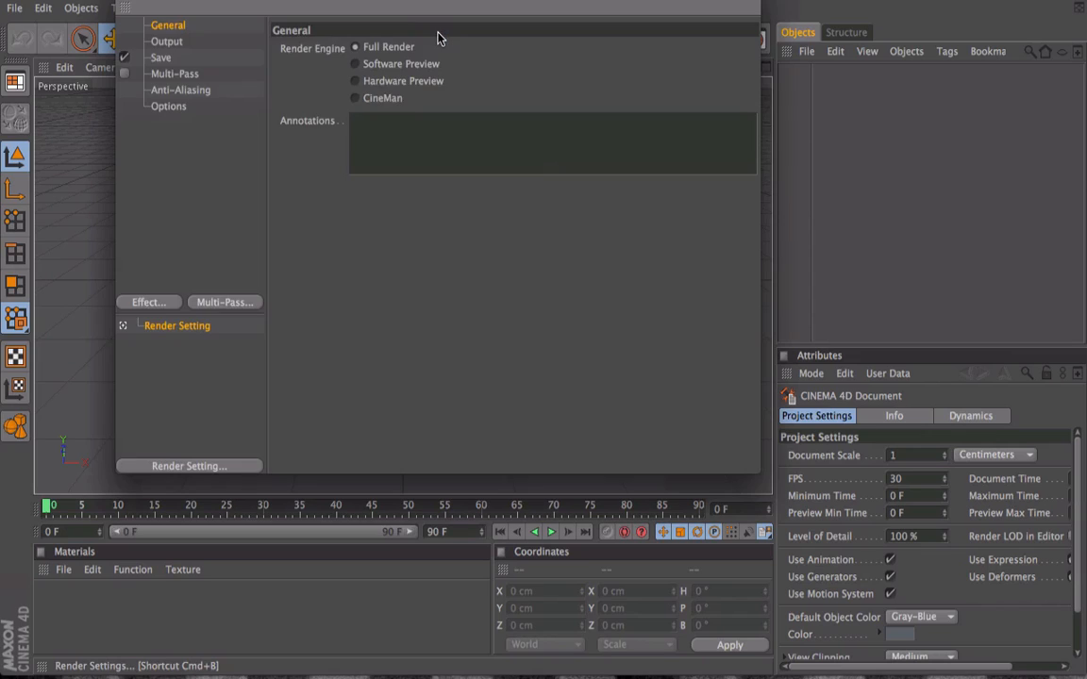
left_click(177, 45)
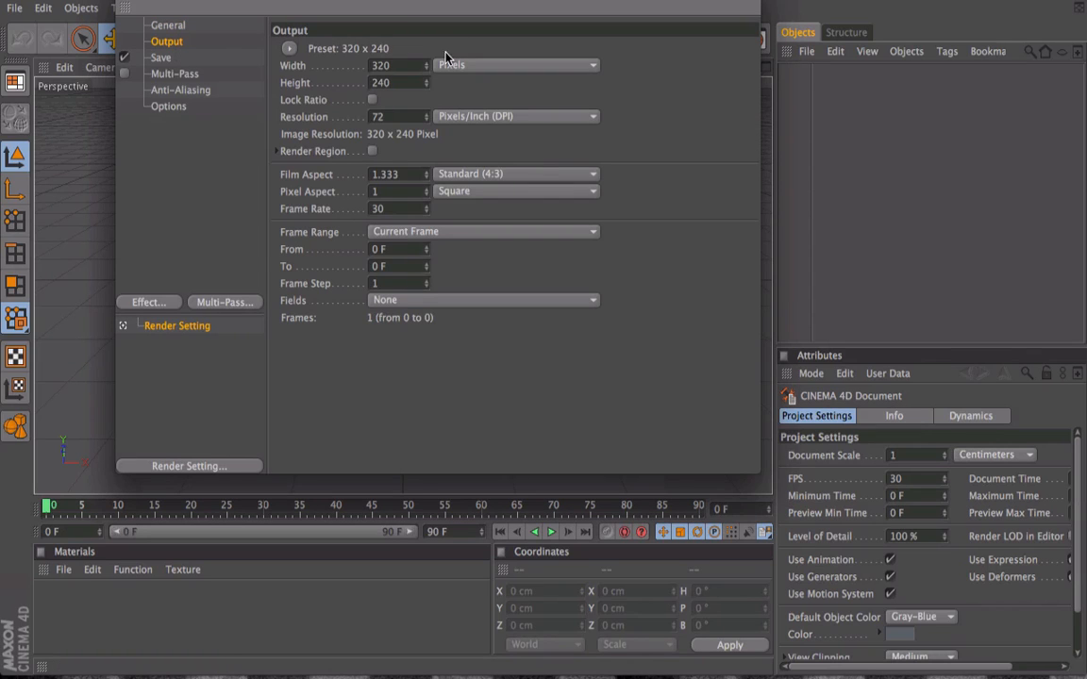
double_click(379, 65)
type("1280")
key("Tab")
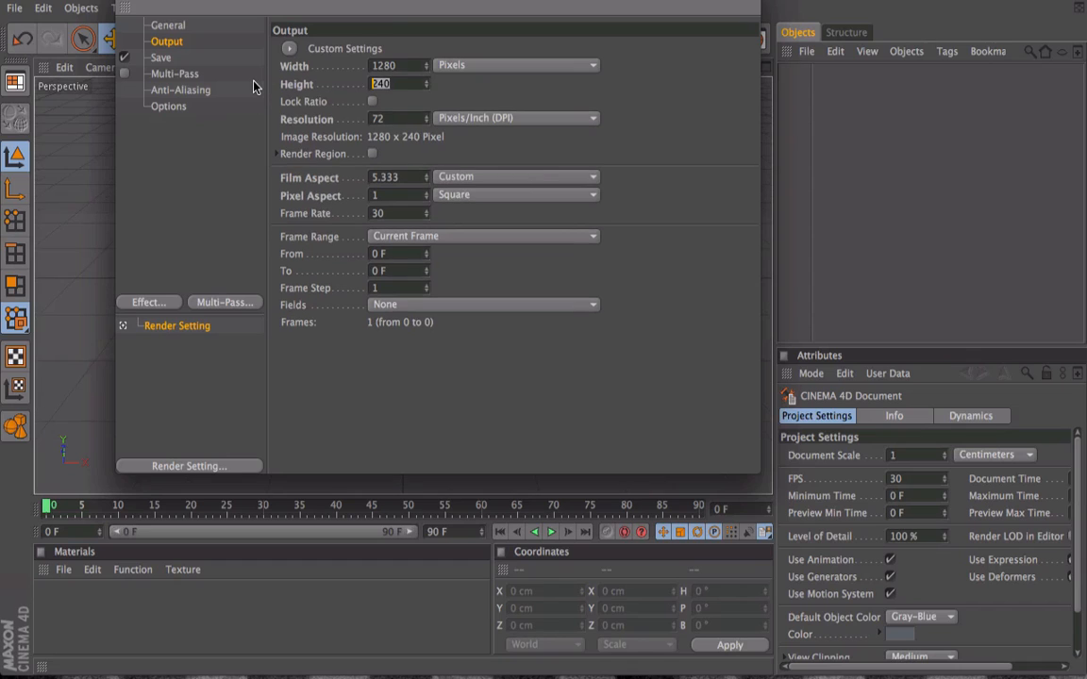
type("720")
key("Return")
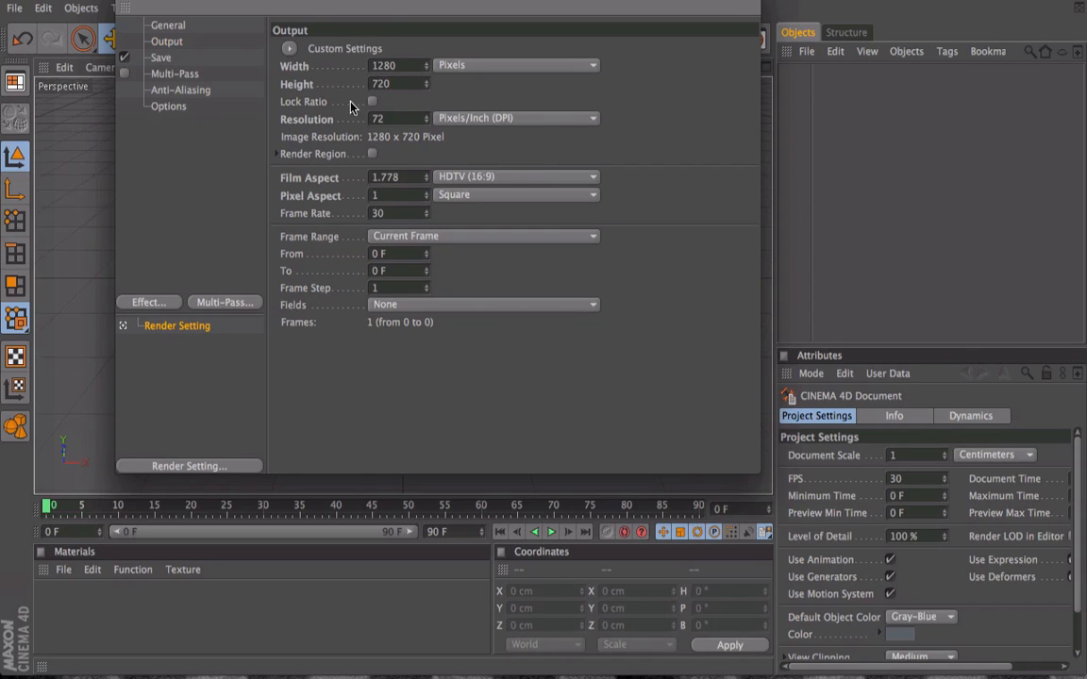
left_click_drag(250, 10, 290, 58)
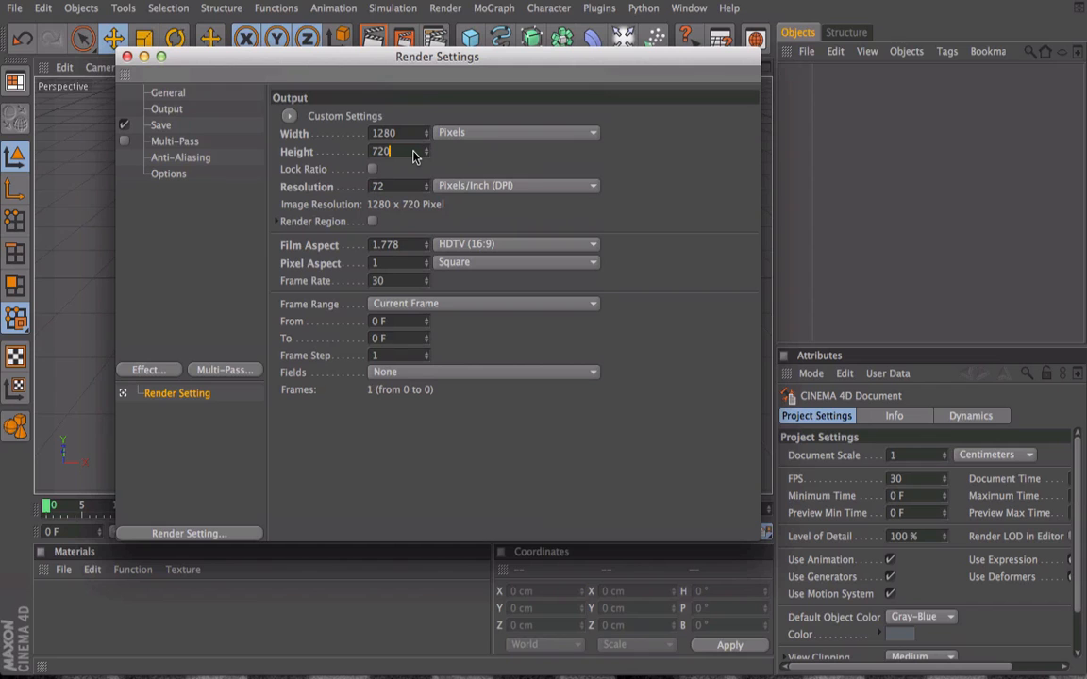
left_click(162, 108)
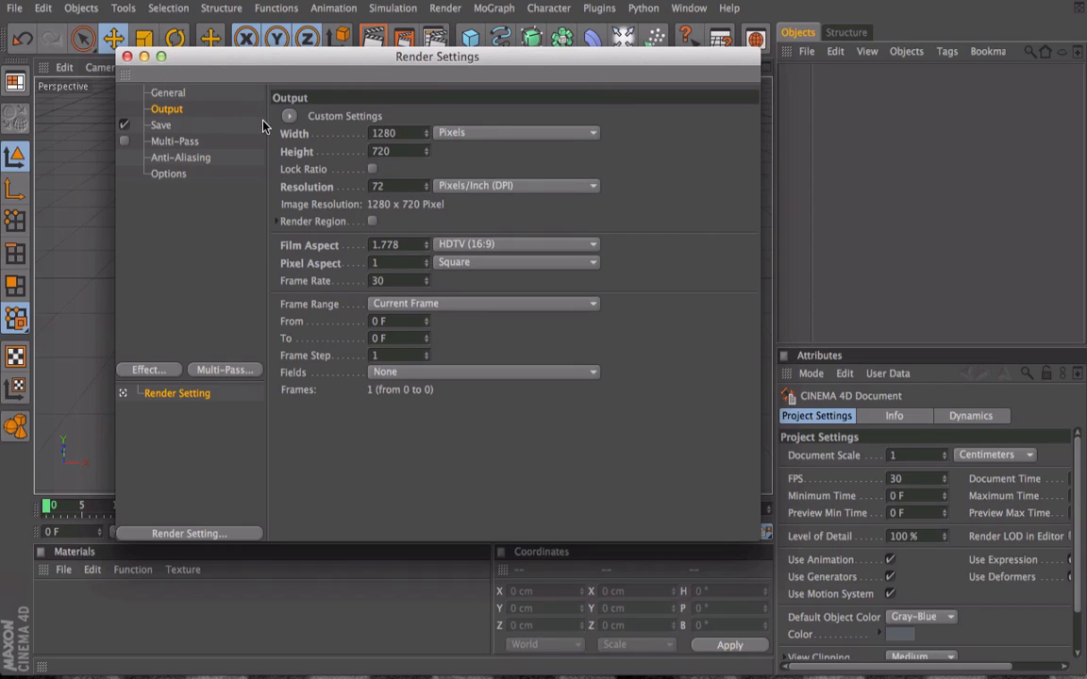
Set the render to save to the desktop (Skrivebord) as Bob in QuickTime Movie format.
left_click(172, 126)
left_click(745, 149)
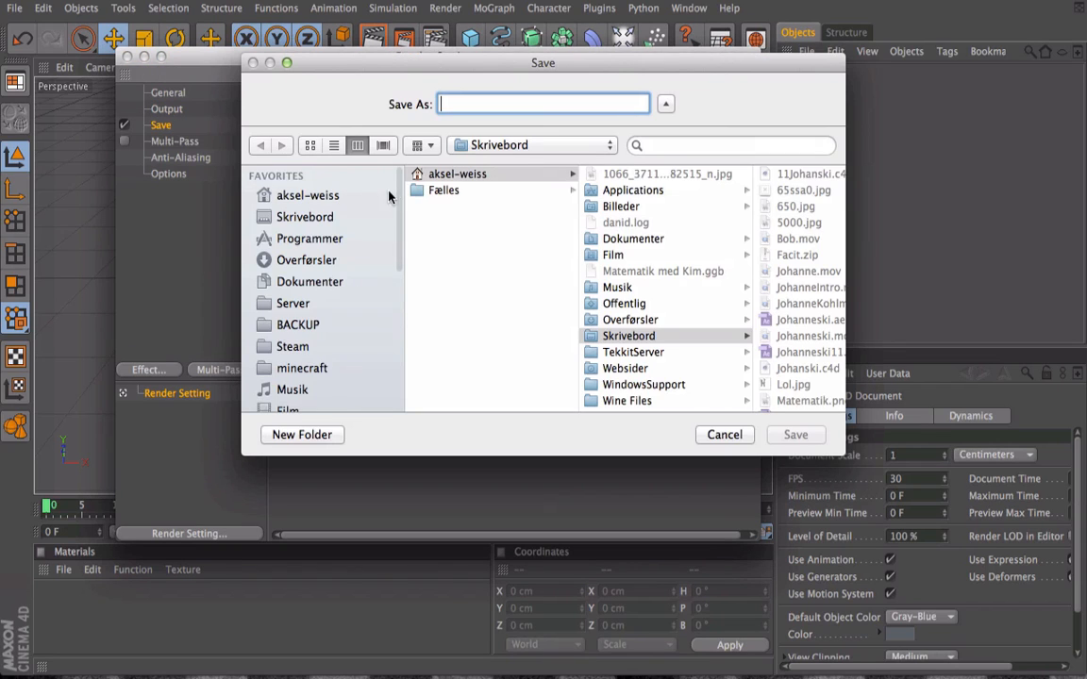
left_click(293, 238)
left_click(308, 217)
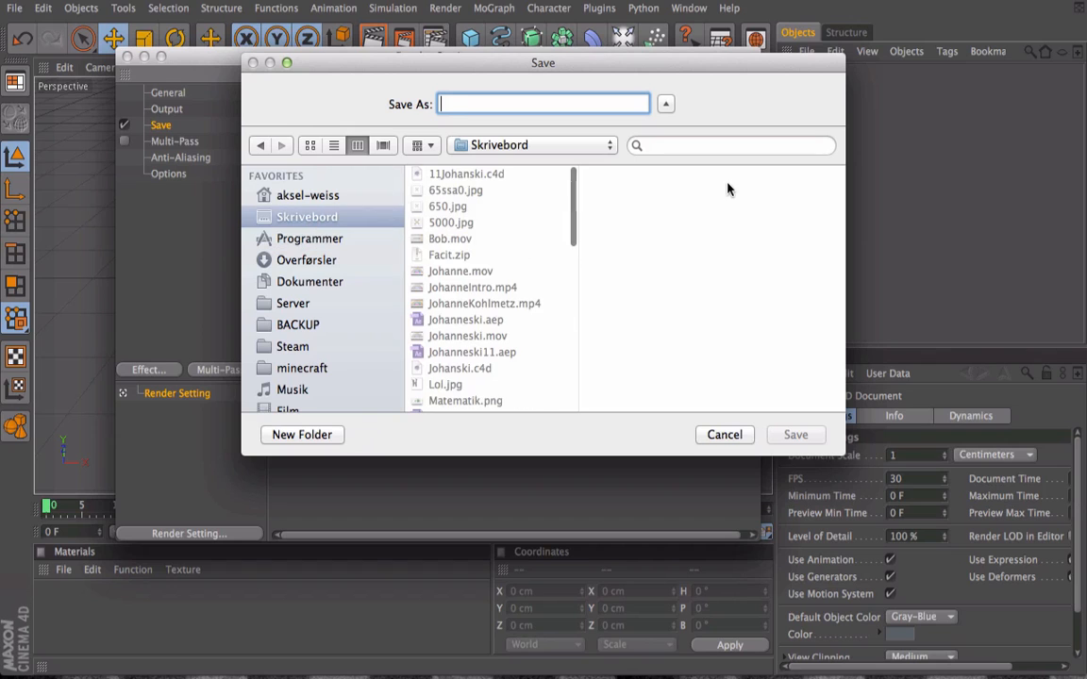
type("Bob")
key("Return")
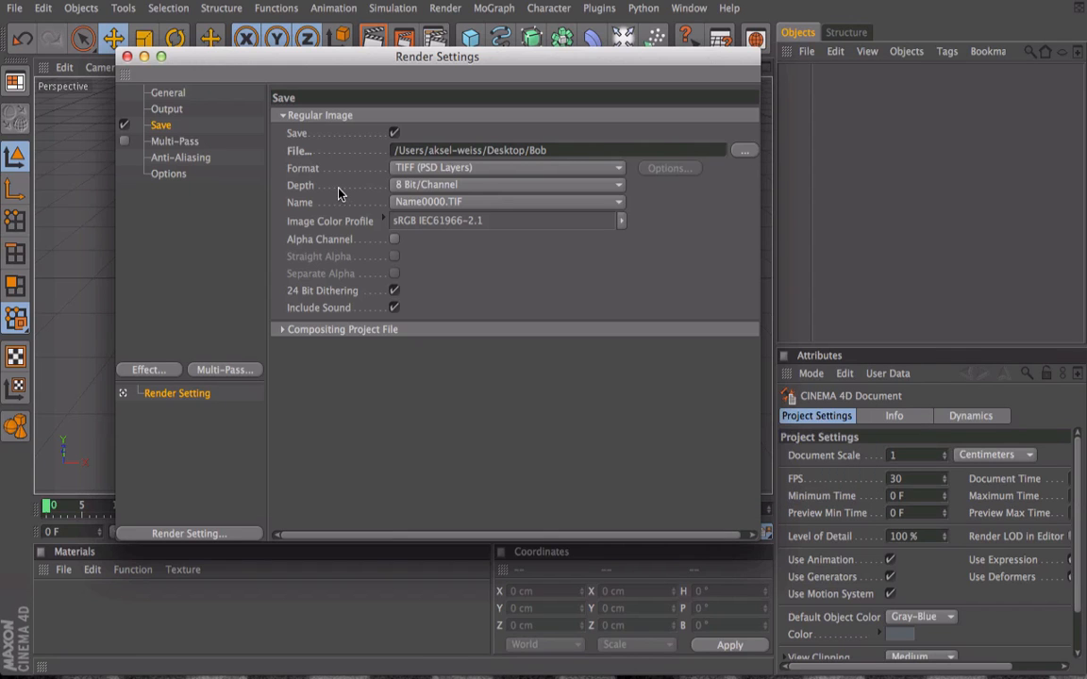
left_click(422, 167)
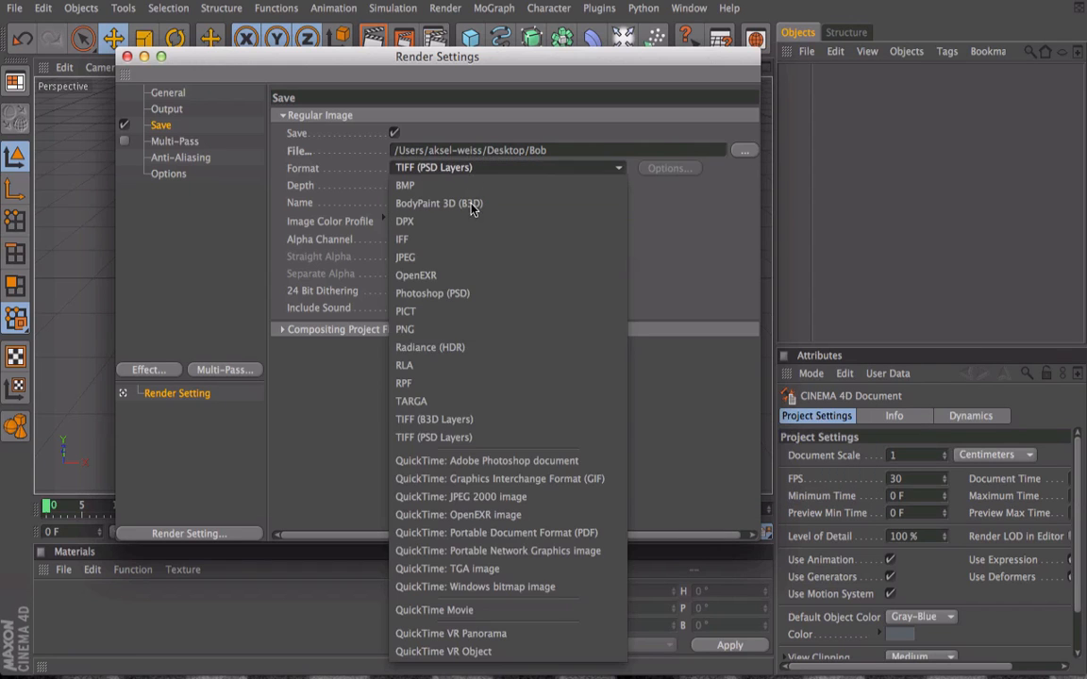
left_click(500, 618)
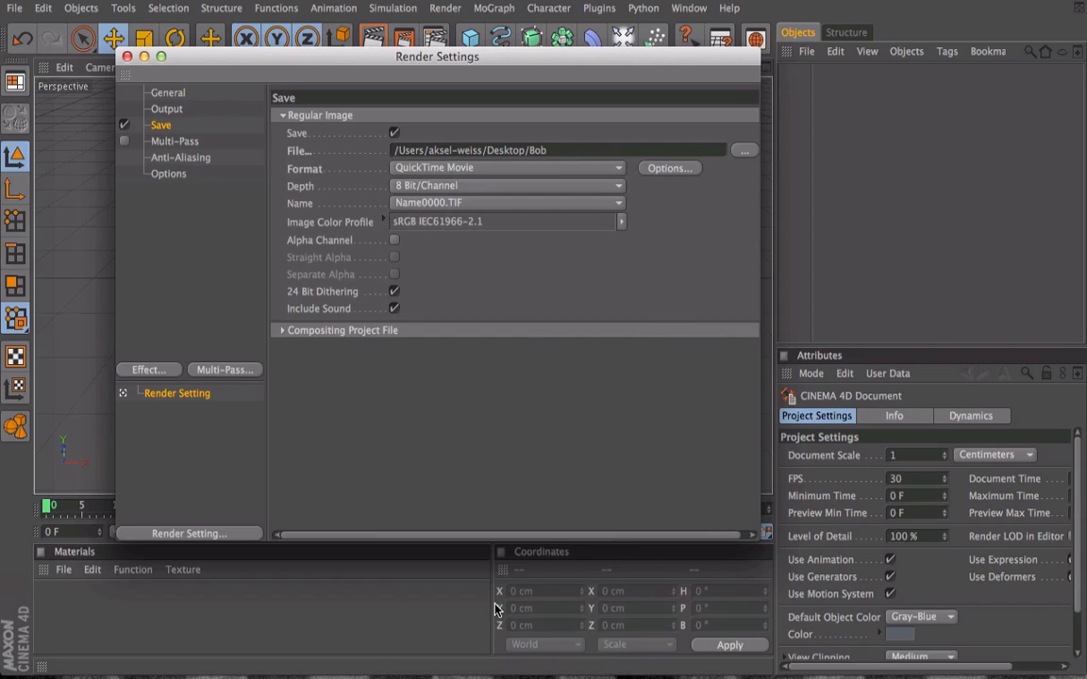
Set the render anti-aliasing to Best with the Animation filter and close the render settings.
left_click(177, 158)
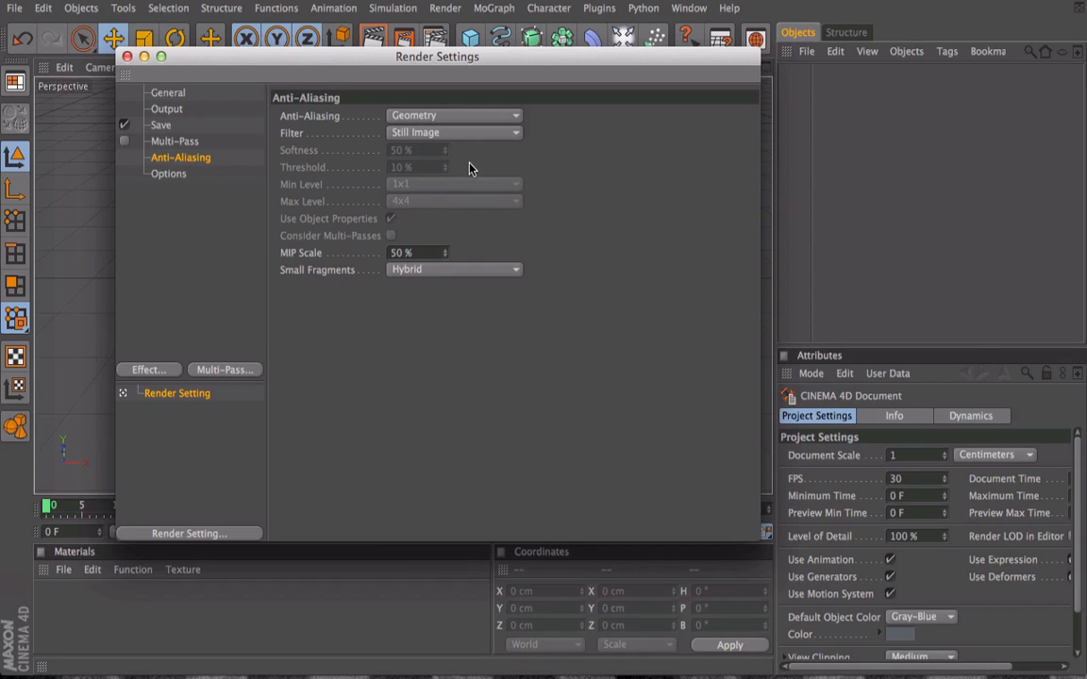
left_click(455, 115)
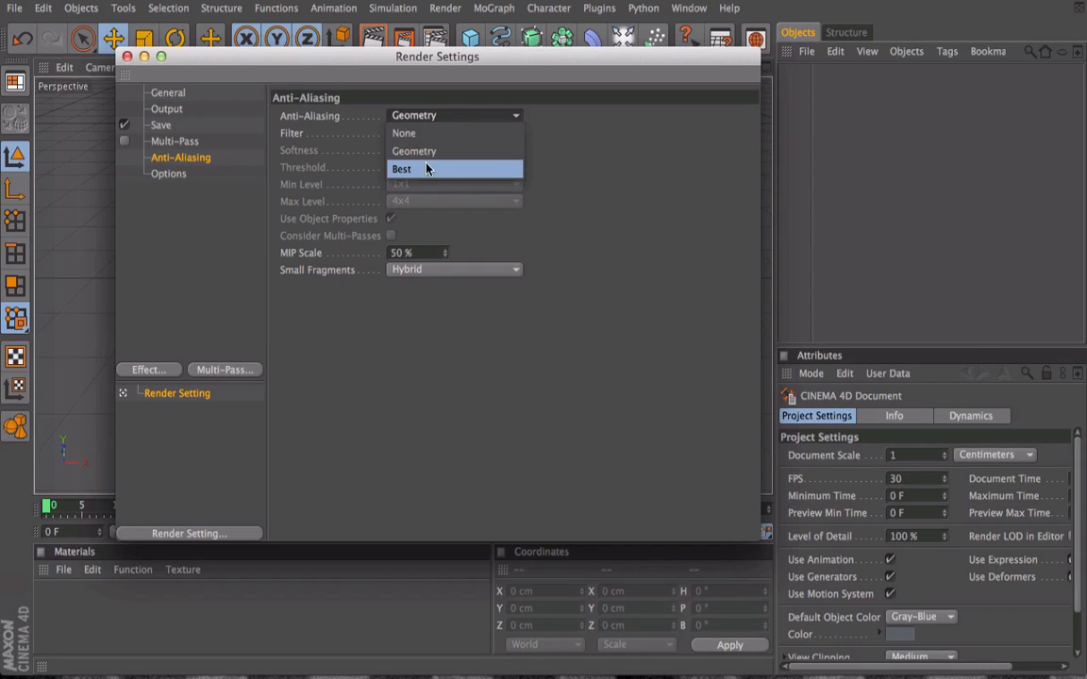
left_click(415, 169)
left_click(451, 133)
left_click(464, 170)
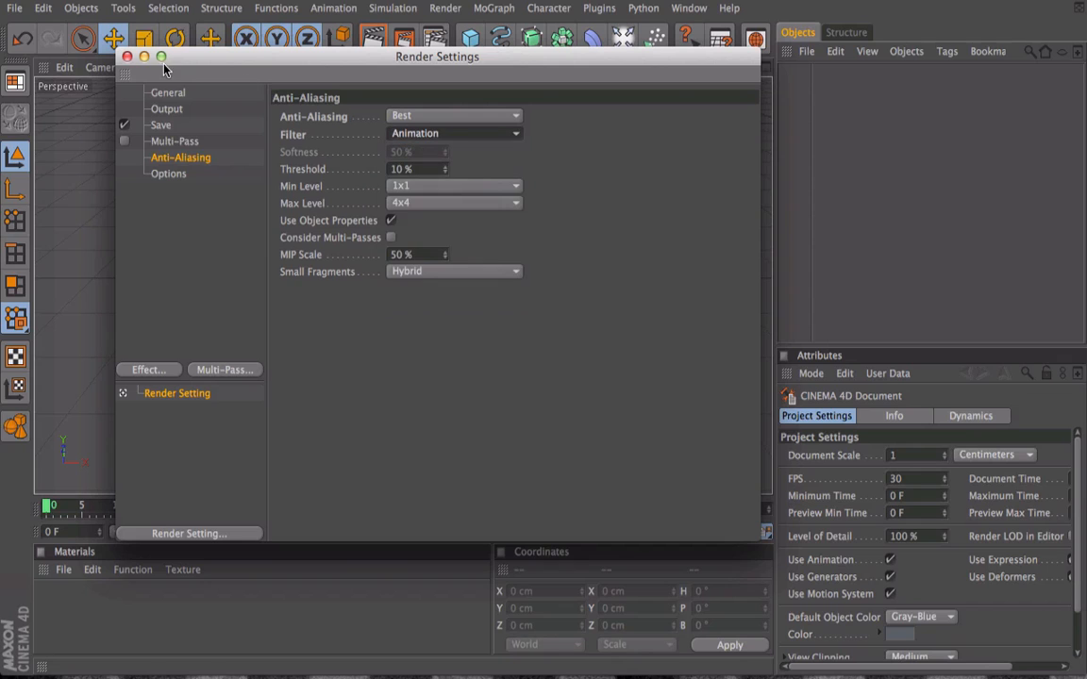
left_click(126, 57)
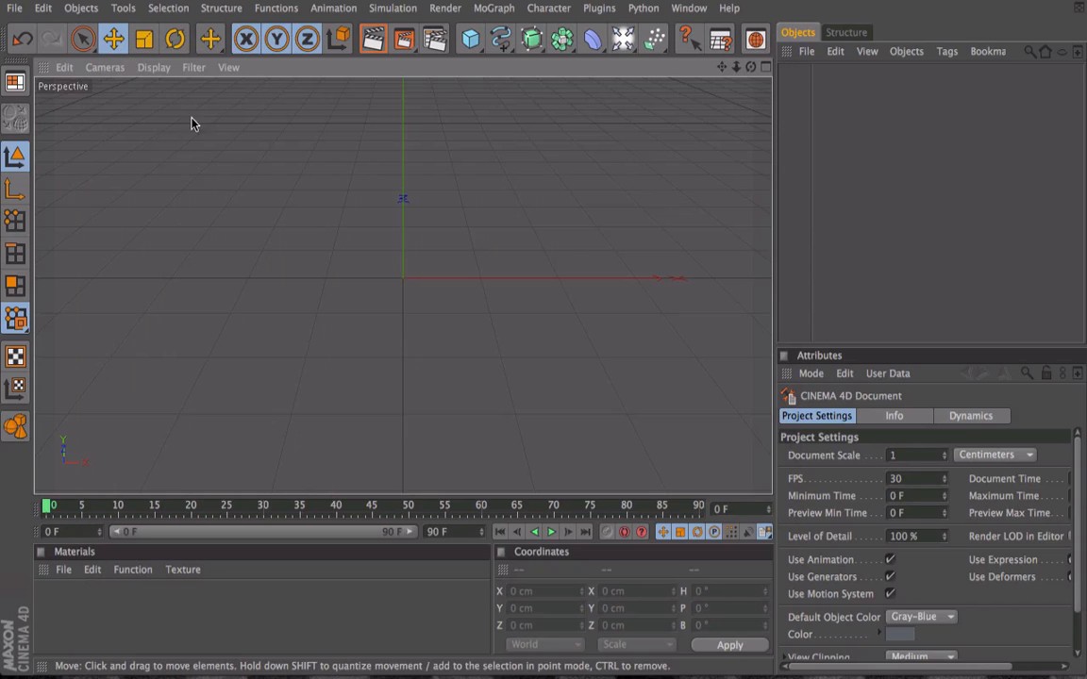
Add a Floor object to the scene.
left_click(631, 50)
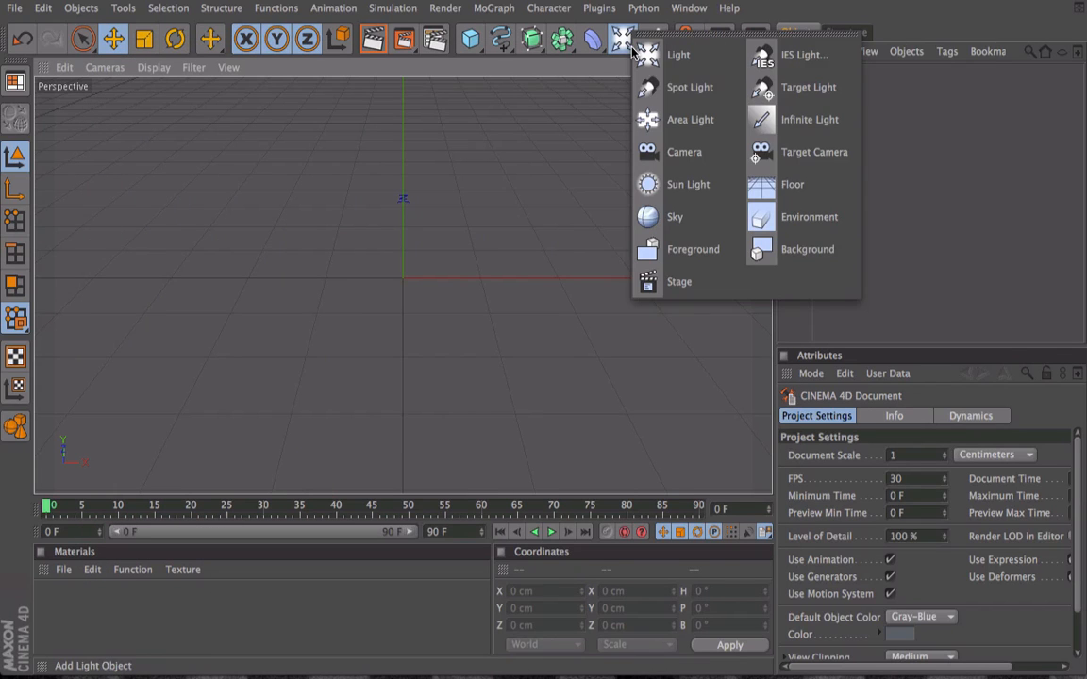
left_click(790, 185)
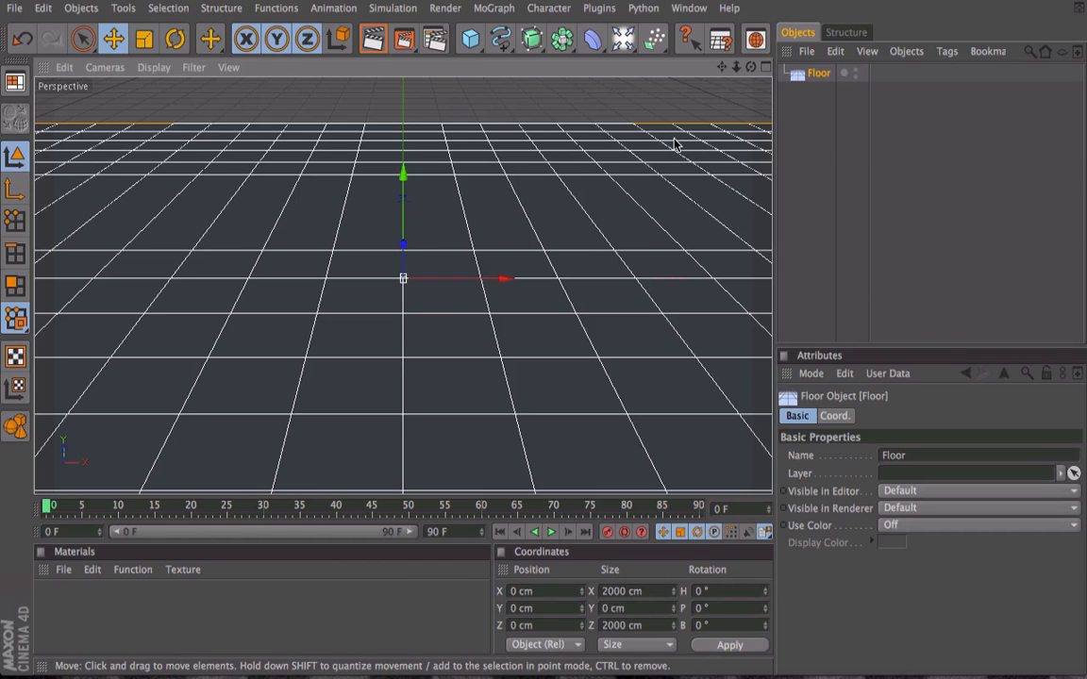
left_click_drag(643, 34, 761, 216)
left_click(762, 199)
key("super+z")
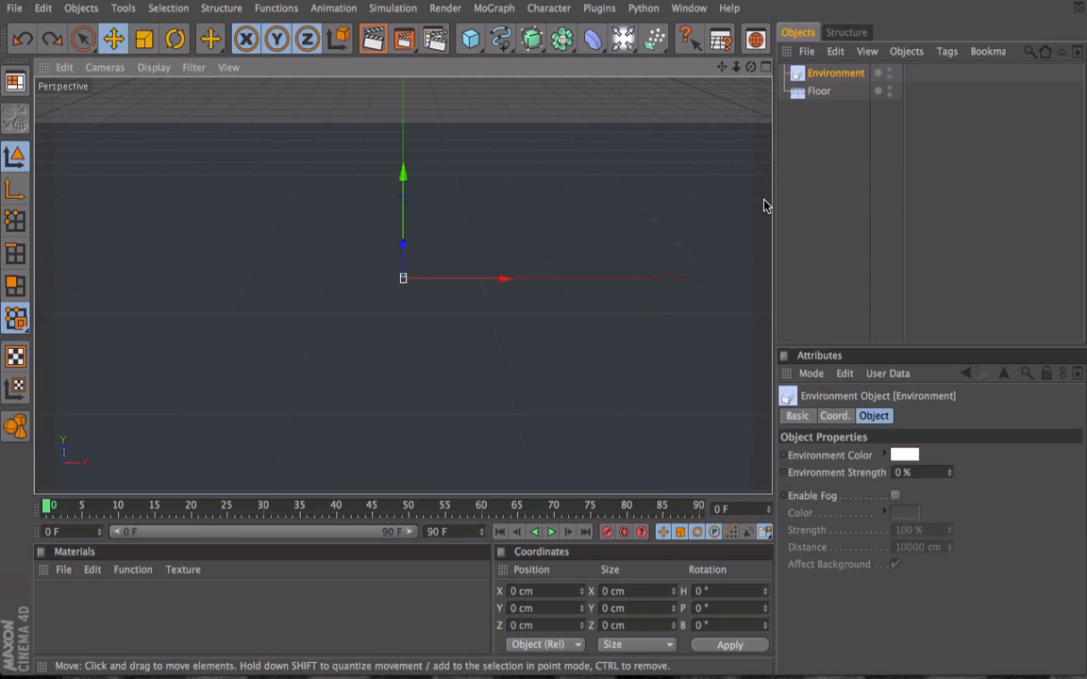
key("super+z")
Add a second Floor as a back wall, set its pitch rotation to 90° and move it back to about 389 cm on Z.
left_click_drag(623, 44, 766, 180)
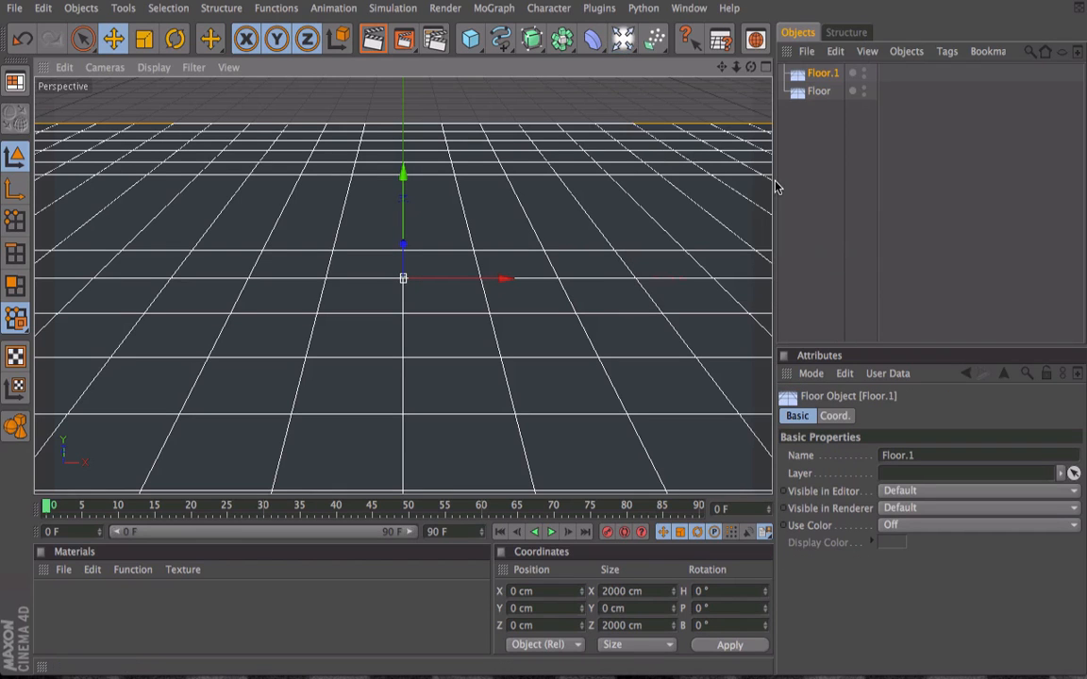
left_click(702, 608)
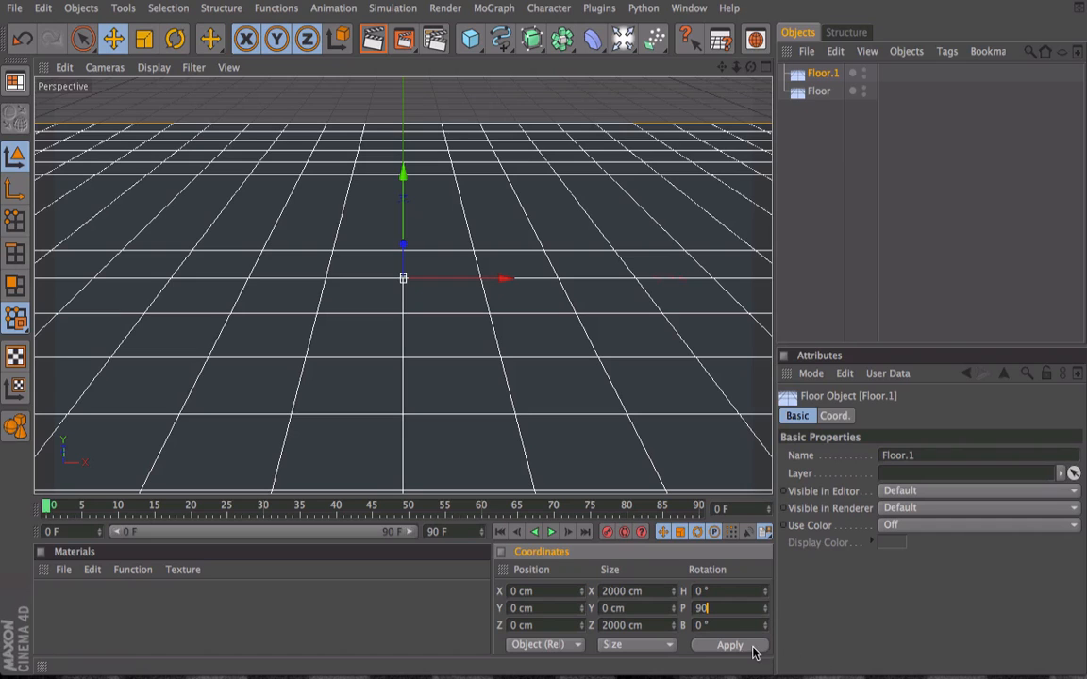
key("Return")
mouse_move(407, 331)
left_mouse_down()
mouse_move(400, 274)
mouse_move(406, 332)
left_mouse_up()
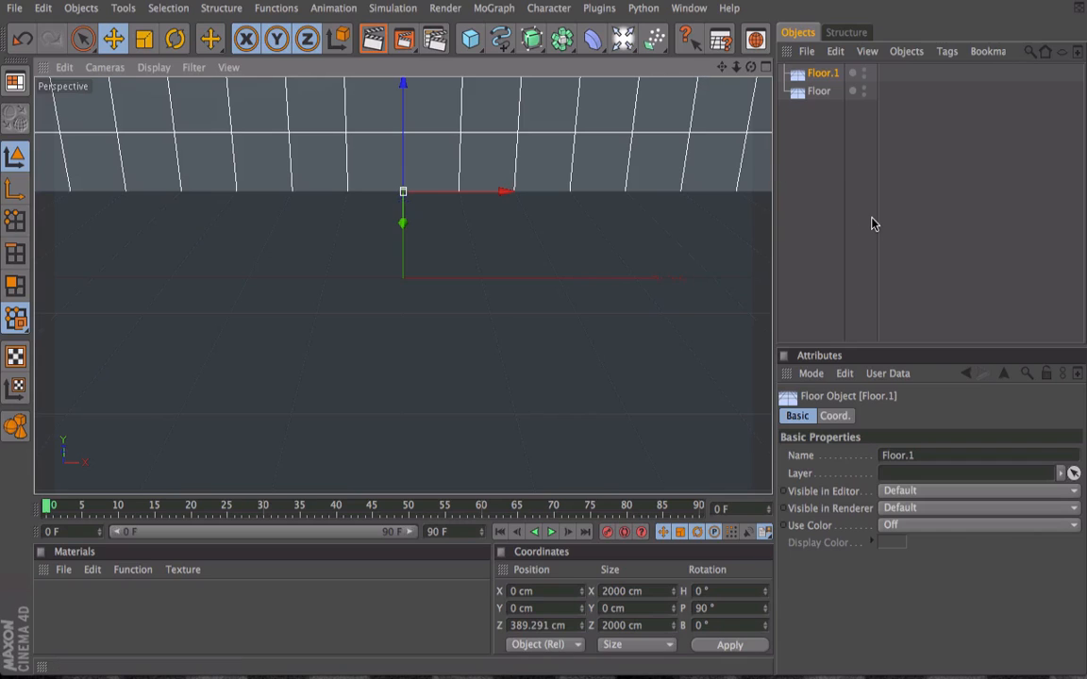
left_click(827, 187)
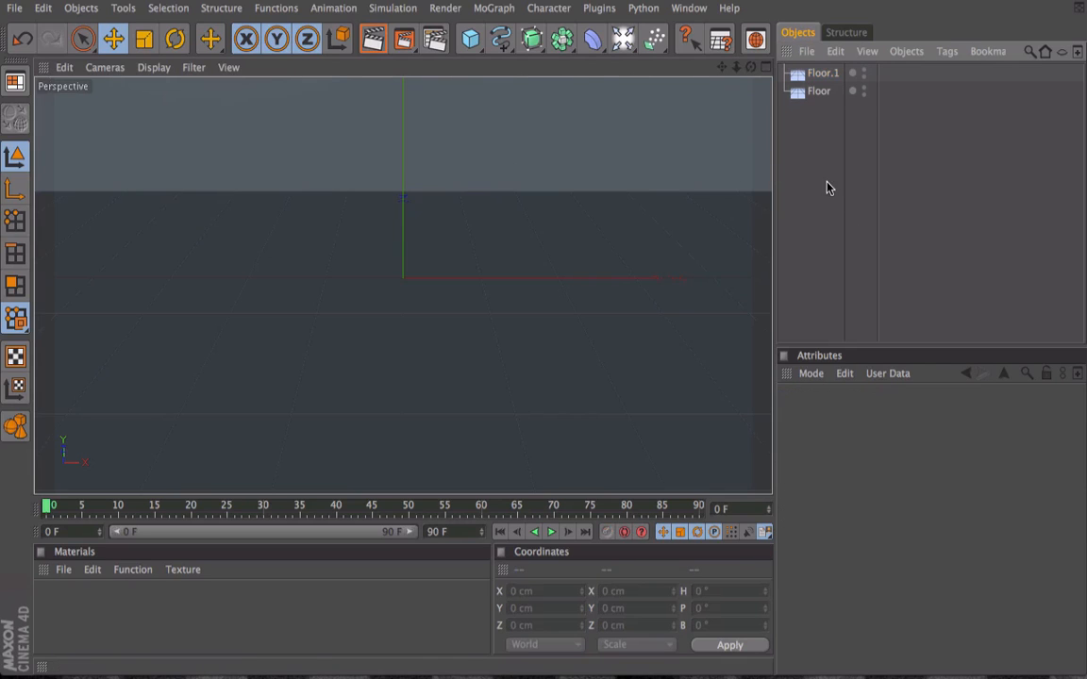
Add a MoText object and set its text to "Awesome".
left_click(490, 11)
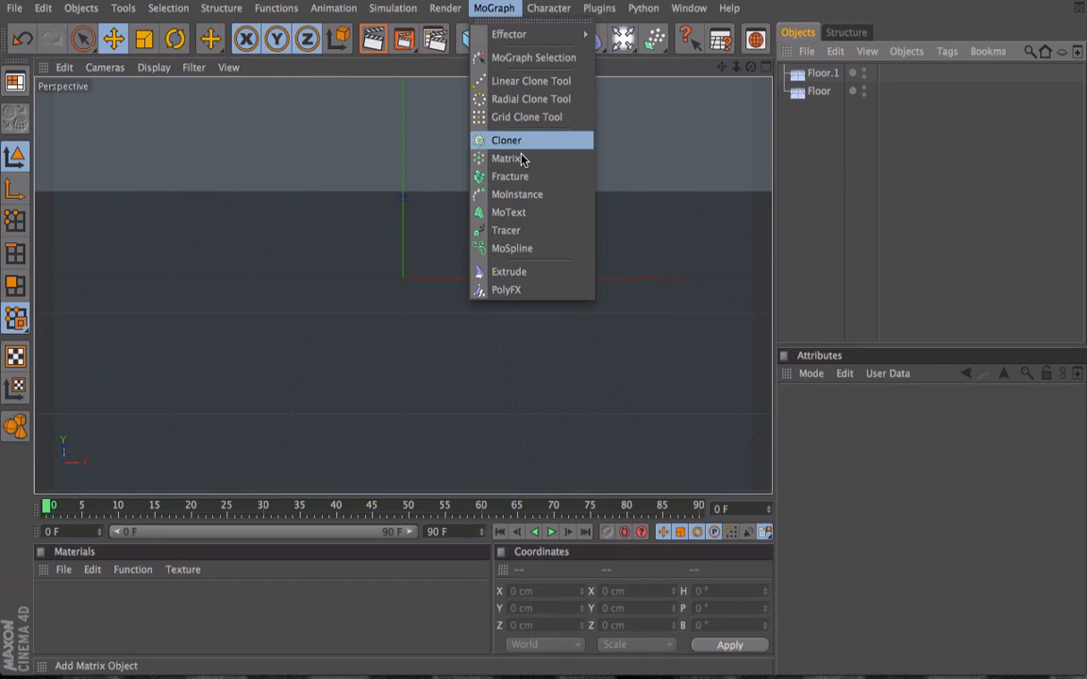
left_click(555, 212)
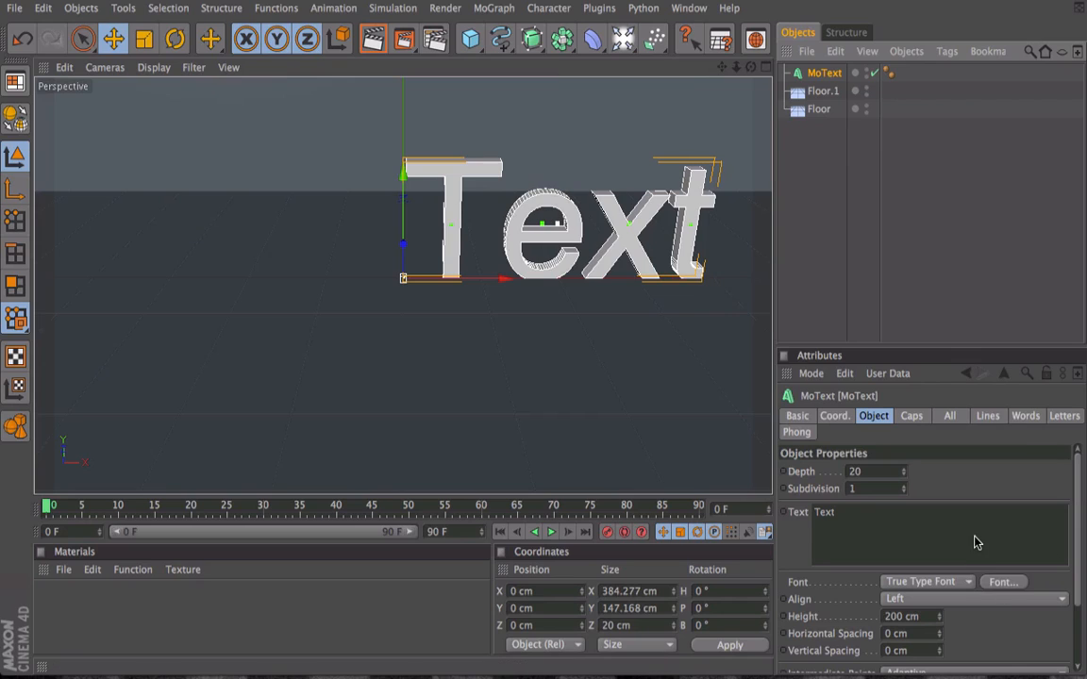
double_click(920, 512)
type("Awes")
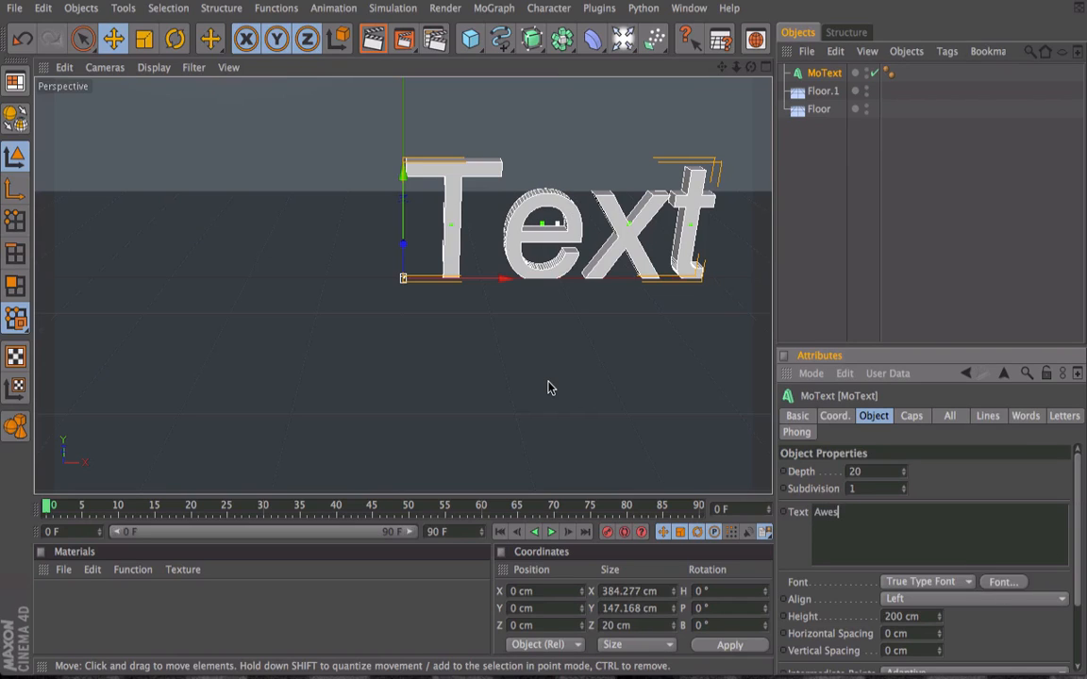
type("ome")
left_click(941, 465)
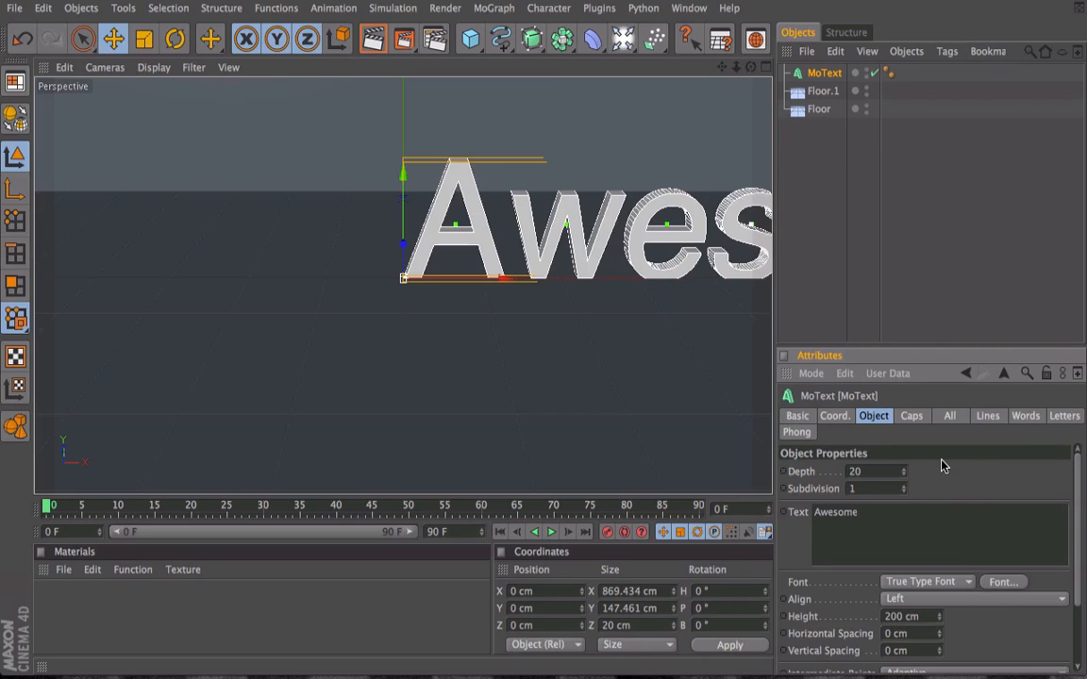
Set the text's font to Bebas and move the text along X to about -456 cm.
left_click(1024, 585)
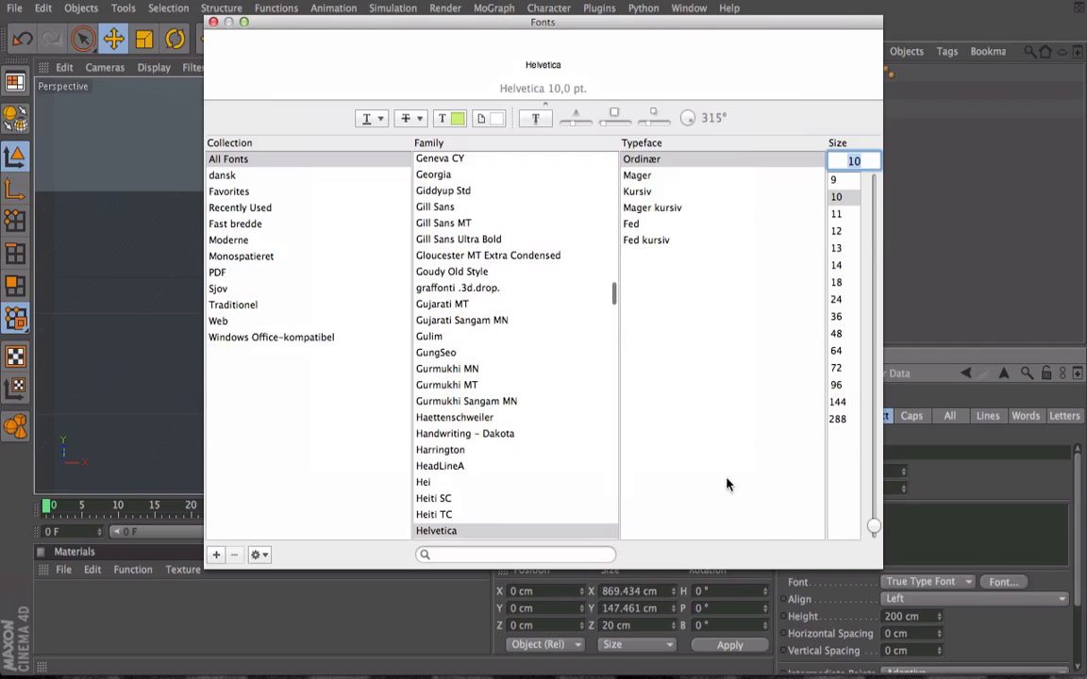
left_click(515, 381)
type("be")
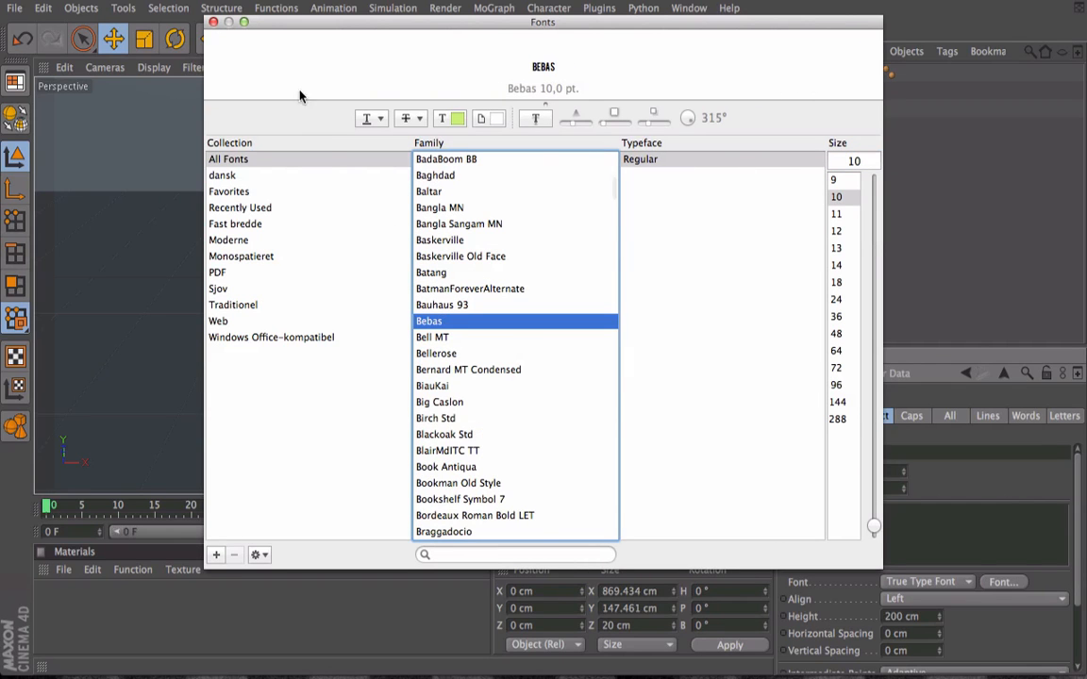
left_click(213, 22)
left_click_drag(525, 273, 401, 275)
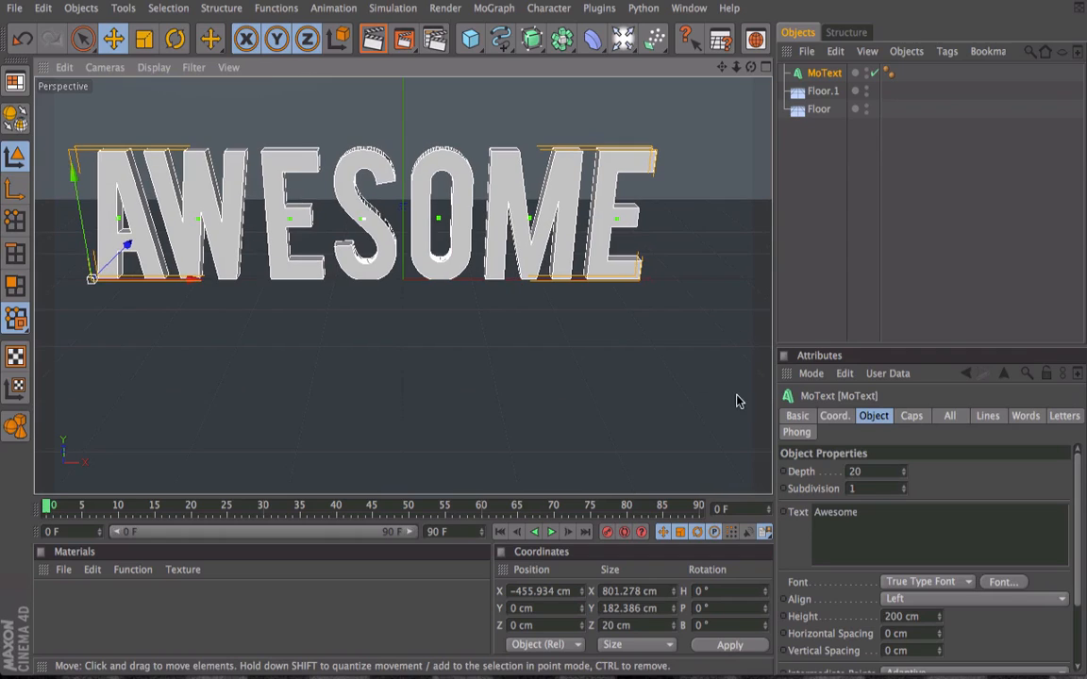
Try an extrusion depth of 500 on the "Awesome" text.
left_click(860, 472)
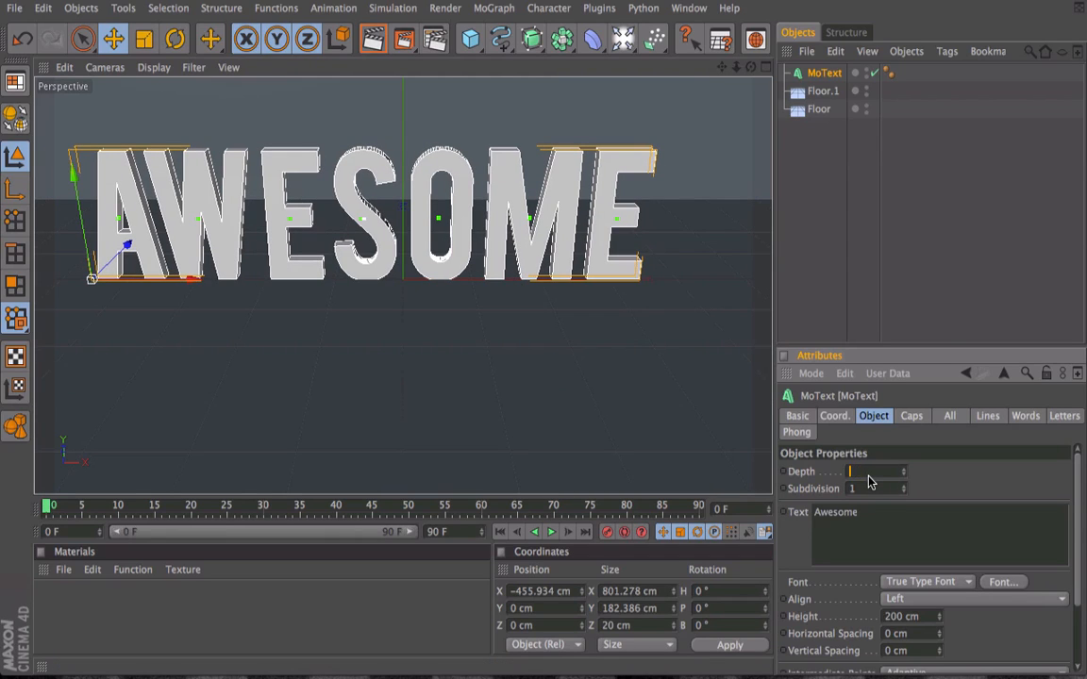
type("500")
key("Return")
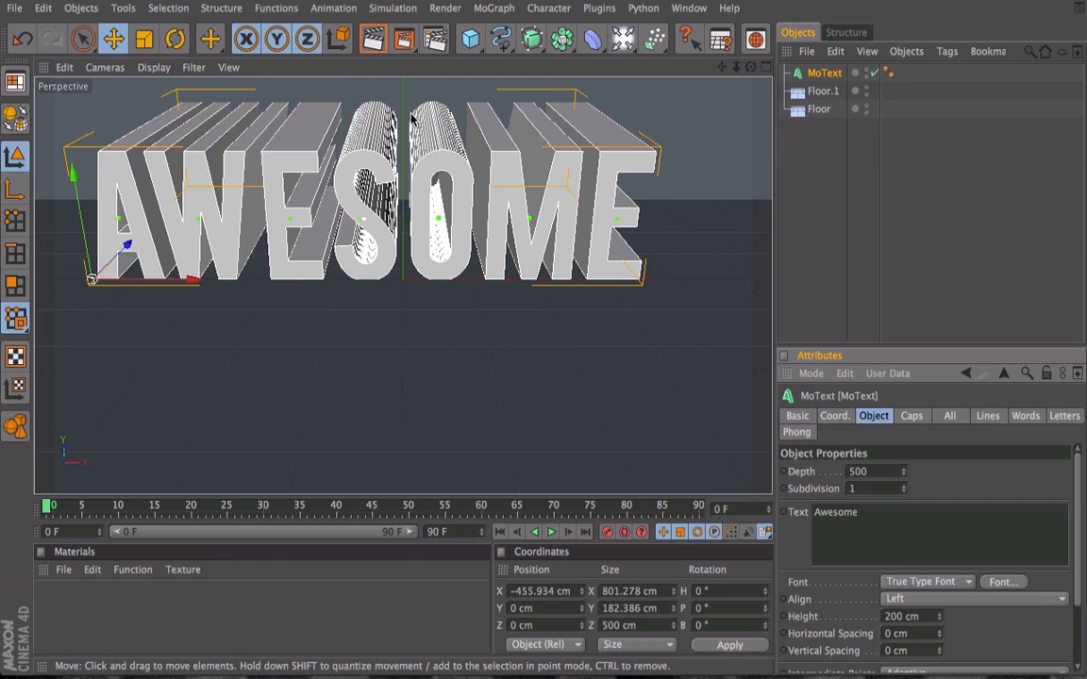
Set the "Awesome" text's extrusion depth to 70.
double_click(887, 472)
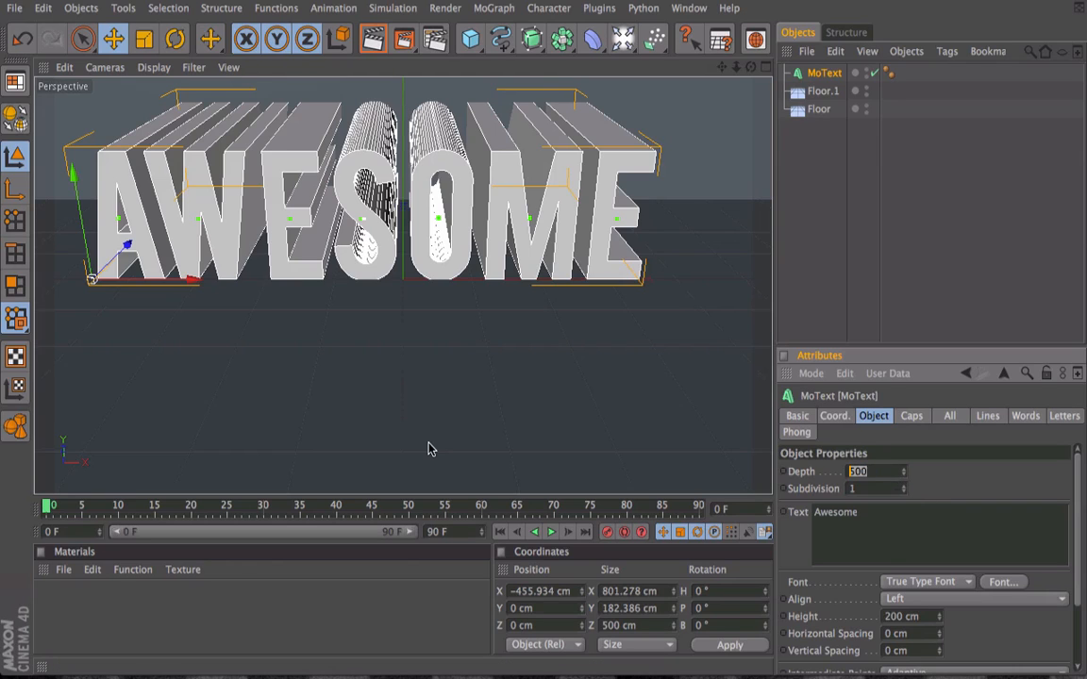
type("70")
key("Return")
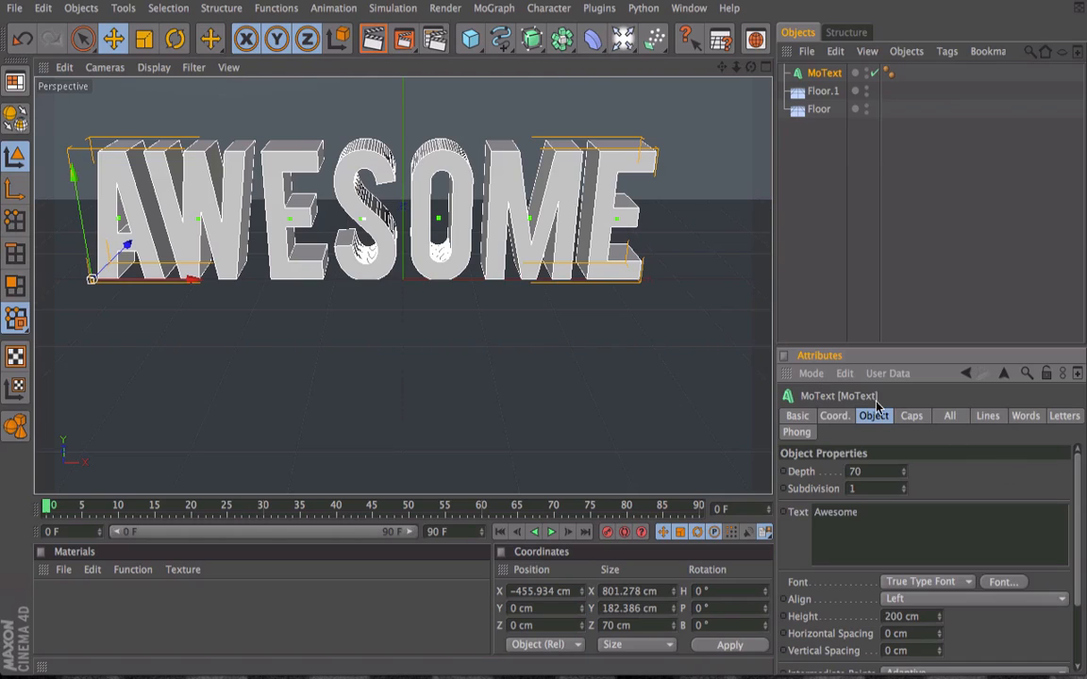
Set the start cap of the "Awesome" text to Fillet Cap with a 3 cm radius.
left_click(917, 416)
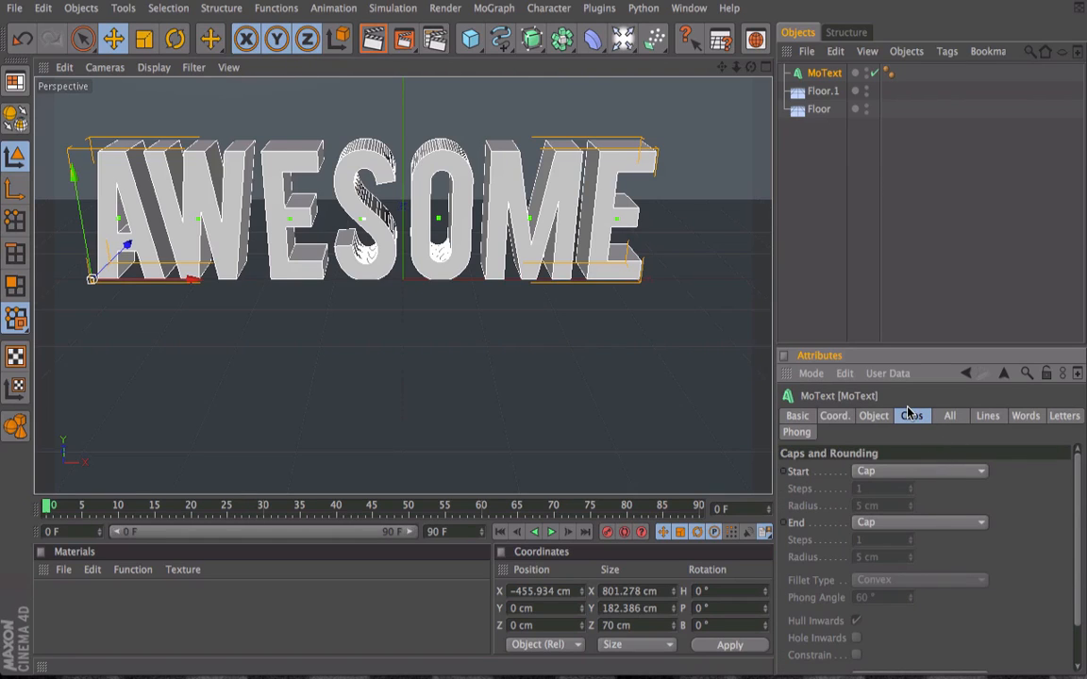
left_click(909, 471)
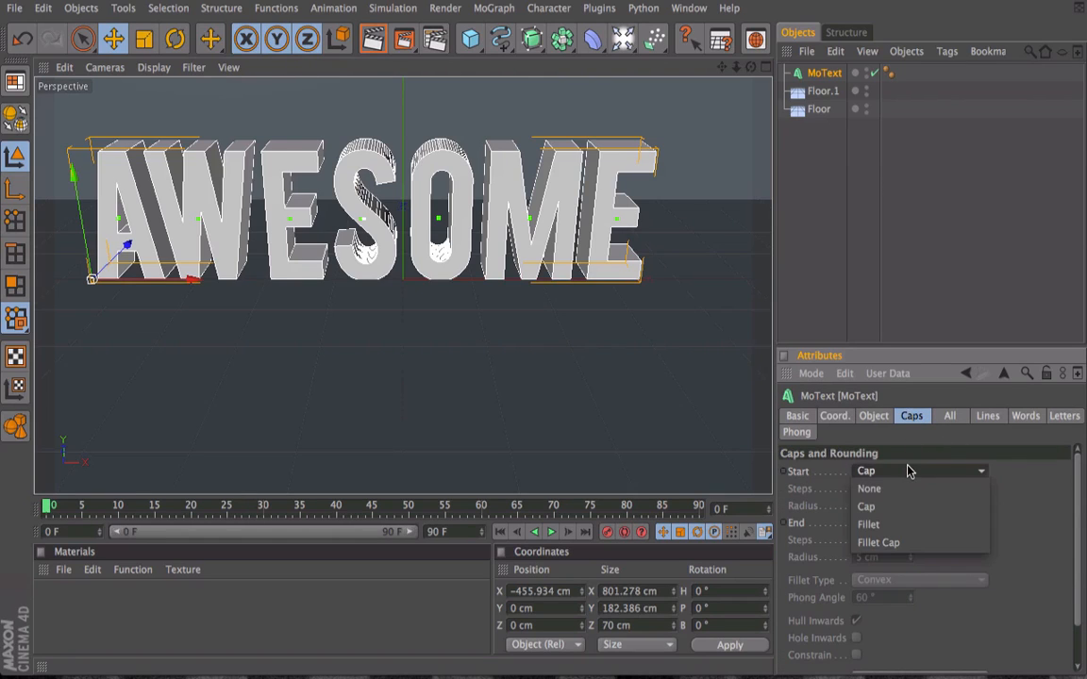
left_click(906, 542)
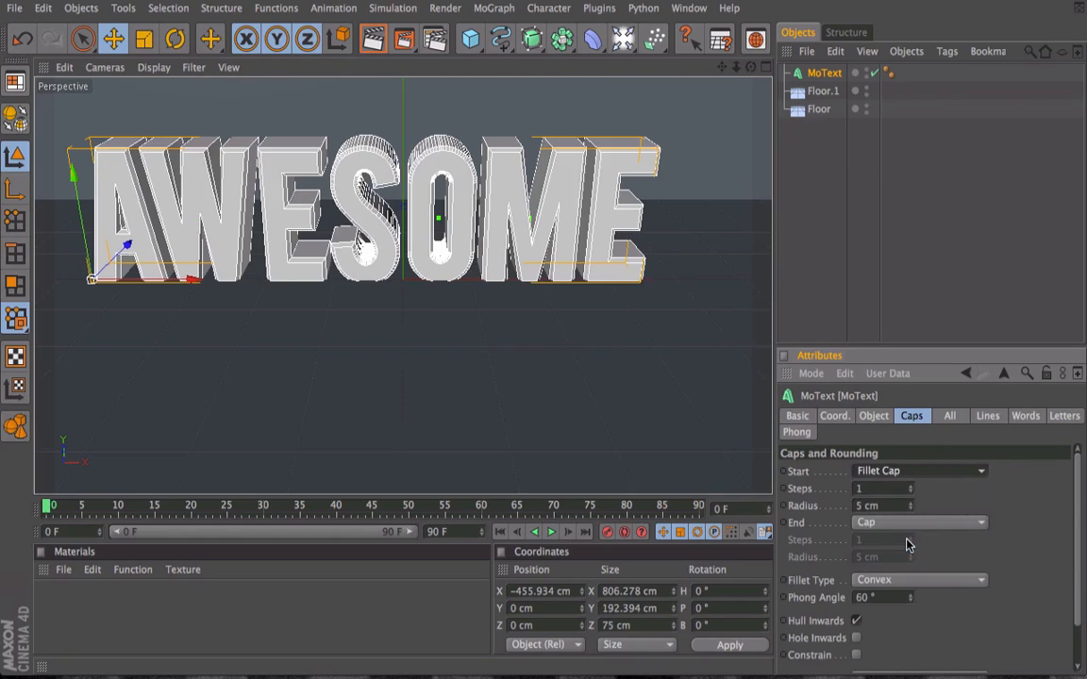
left_click(864, 506)
type("3")
key("Return")
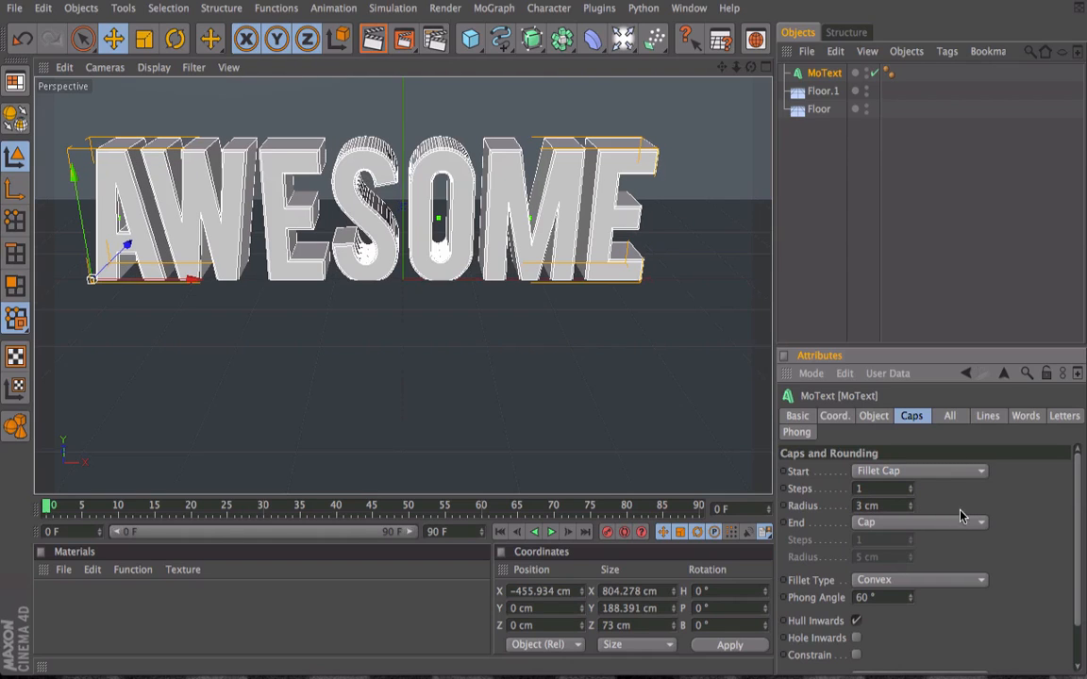
Set the end cap of the "Awesome" text to Fillet Cap with a 3 cm radius.
left_click(957, 521)
left_click(951, 593)
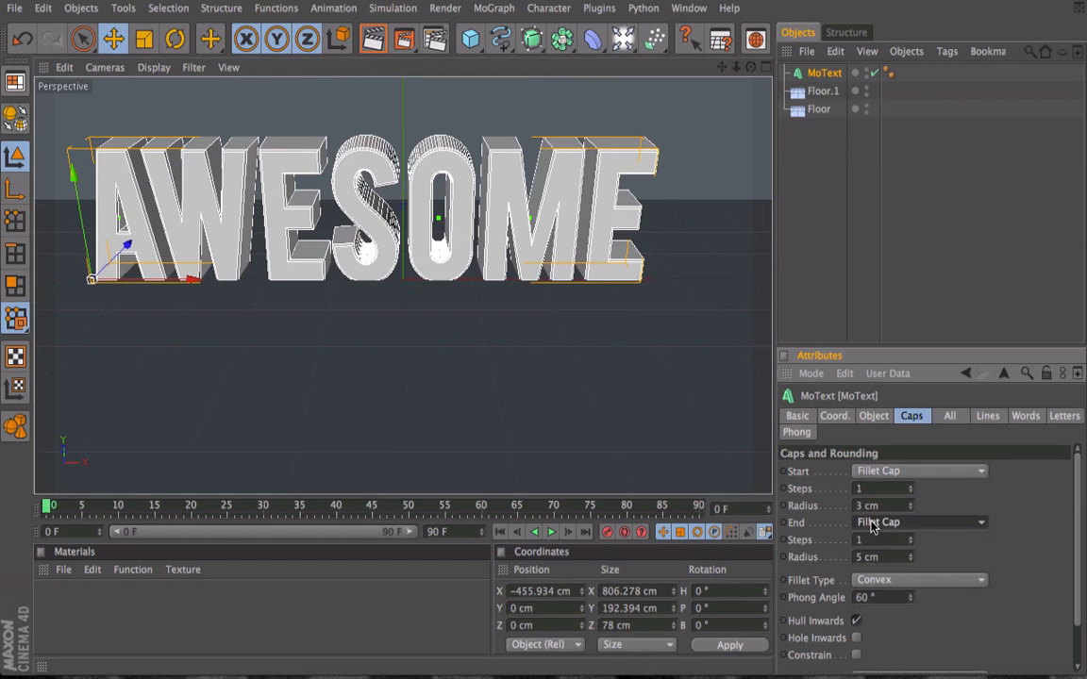
left_click(862, 557)
type("1")
key("Return")
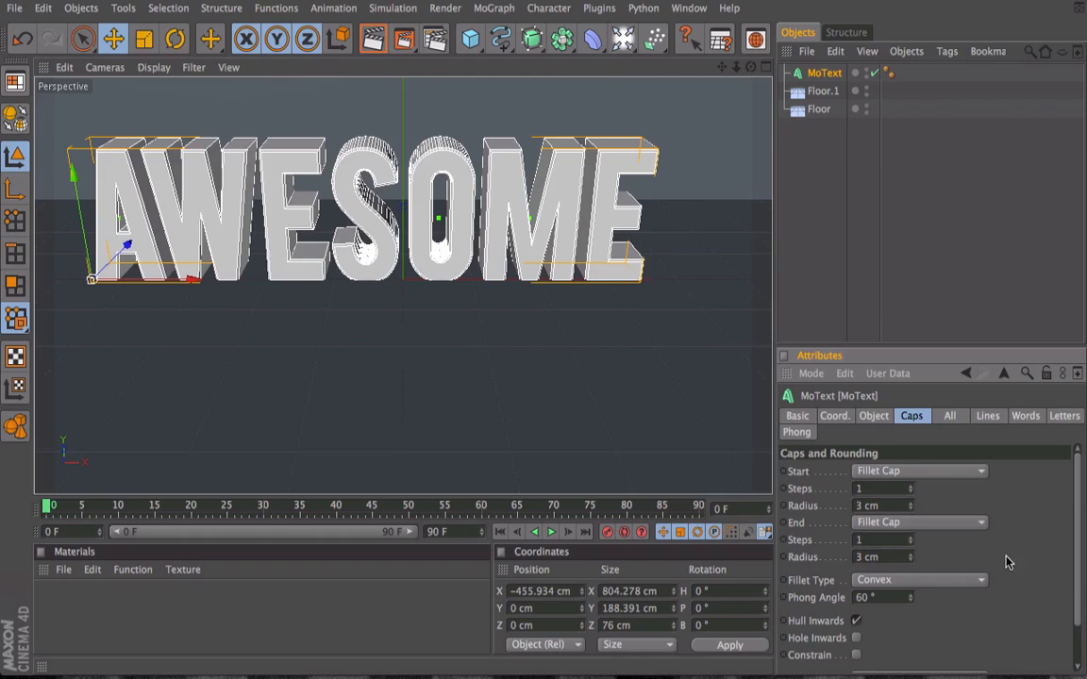
Change the text's fillet type to 1 Step and render a close-up preview of the letter edges.
left_click(981, 580)
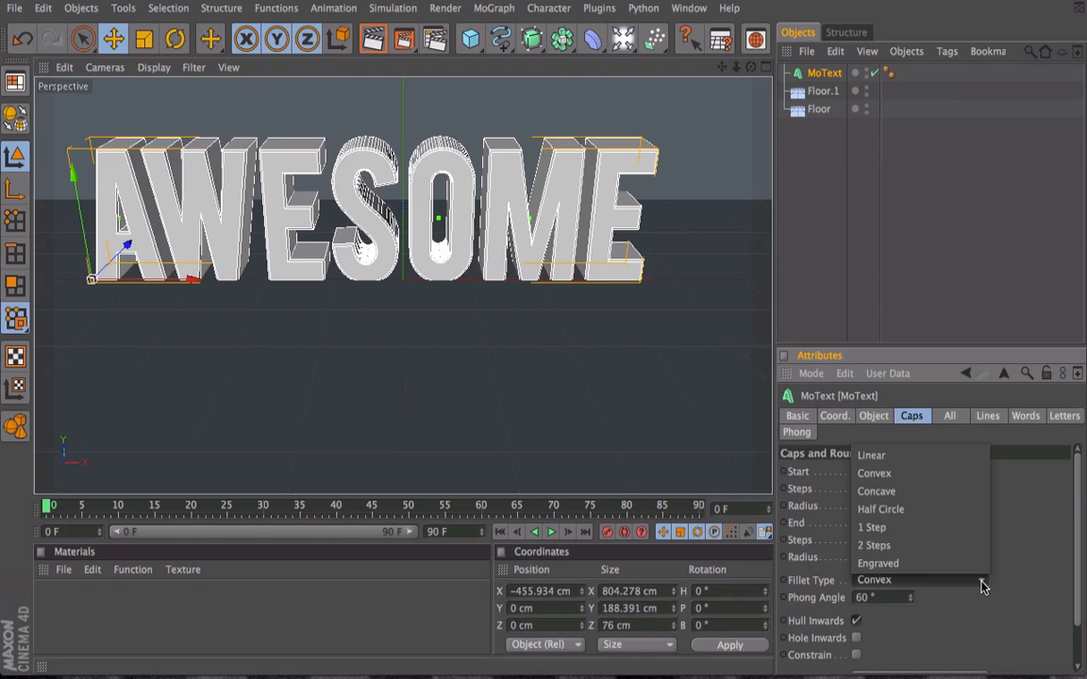
left_click(974, 531)
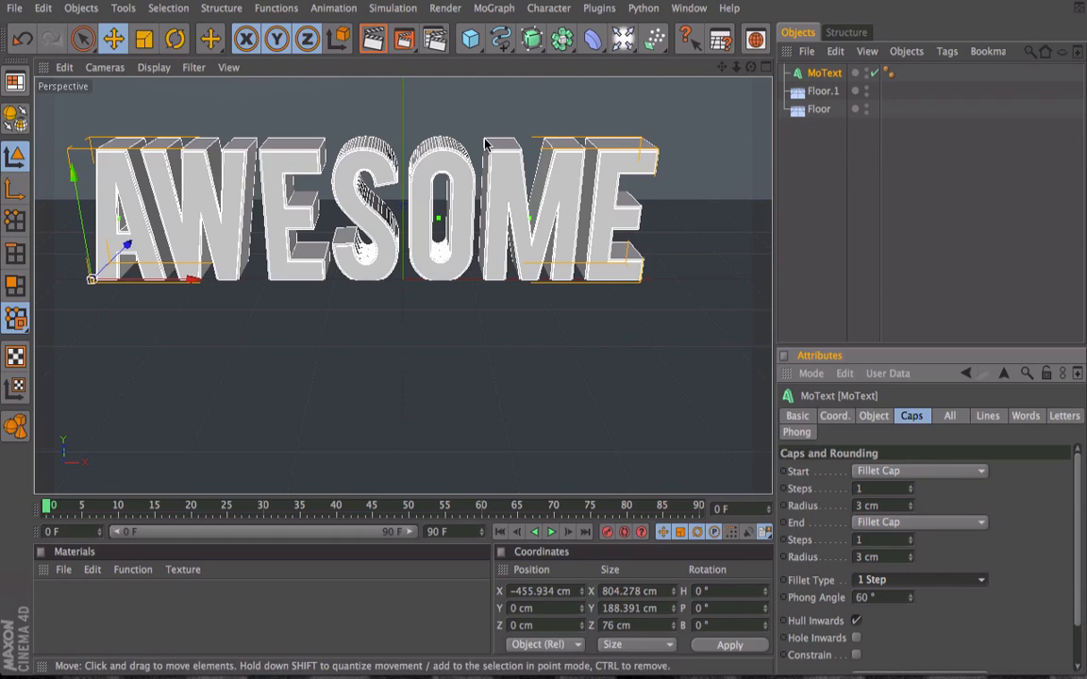
scroll(494, 132, "up", 10)
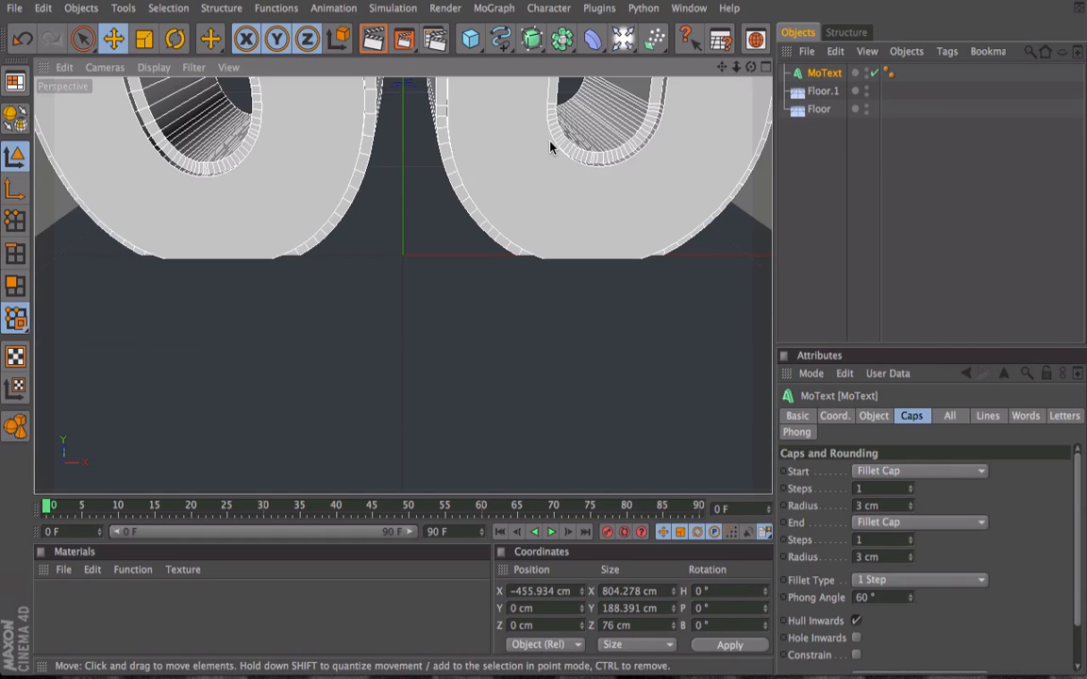
left_click(373, 38)
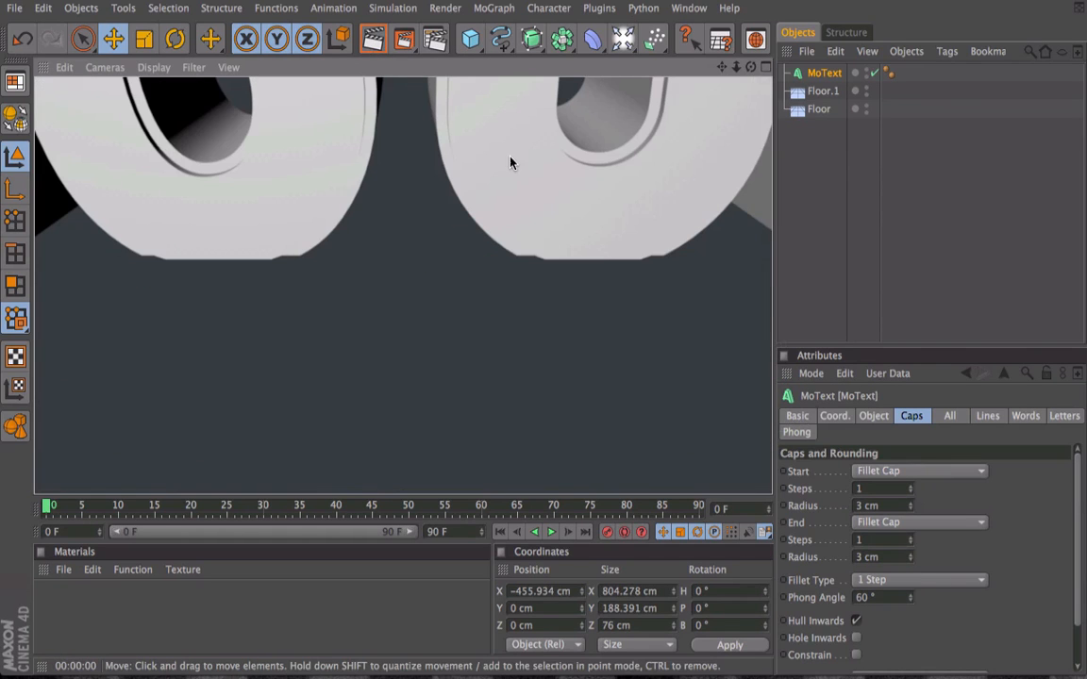
Raise the "Awesome" text above the floor to a Y position of about 7 cm.
scroll(453, 150, "down", 10)
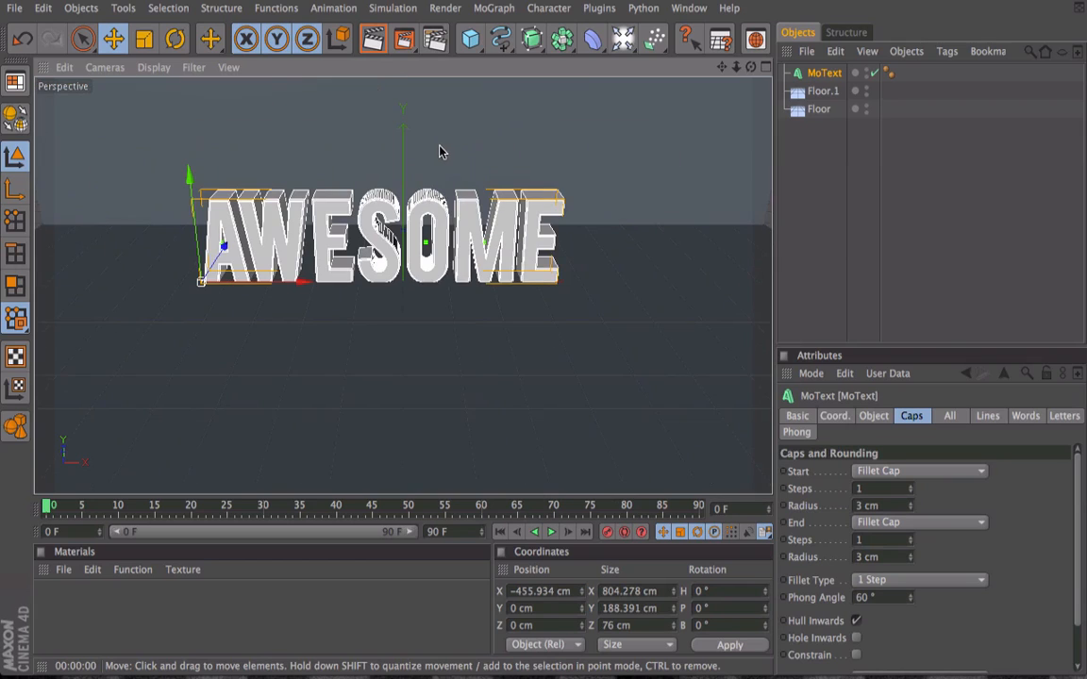
left_click_drag(191, 207, 191, 200)
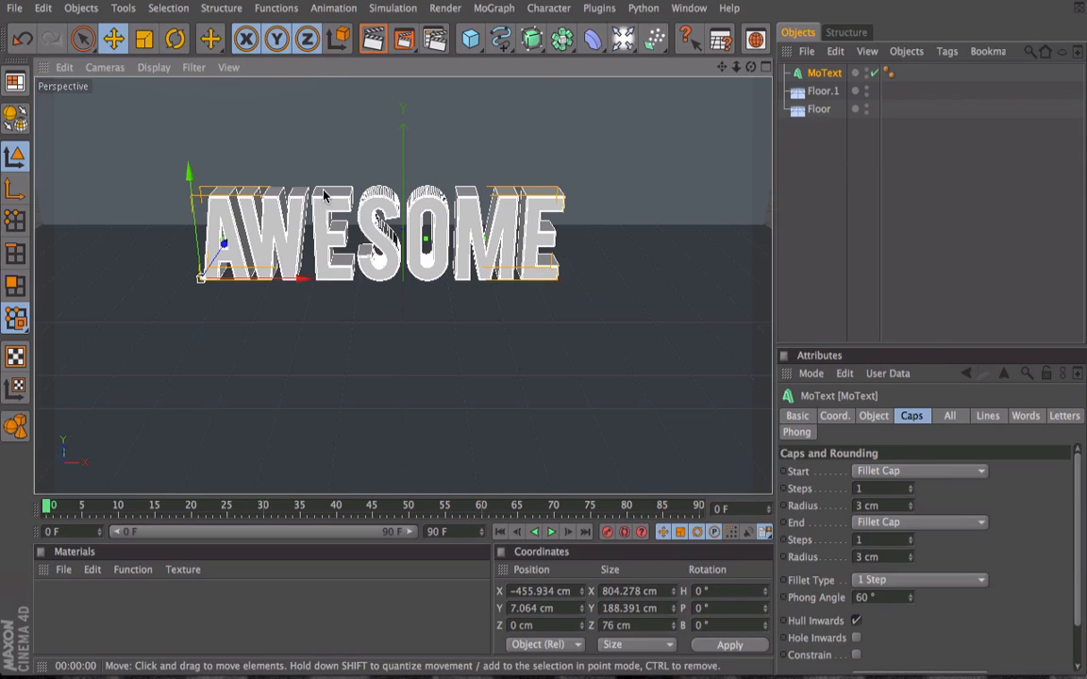
scroll(329, 201, "down", 1)
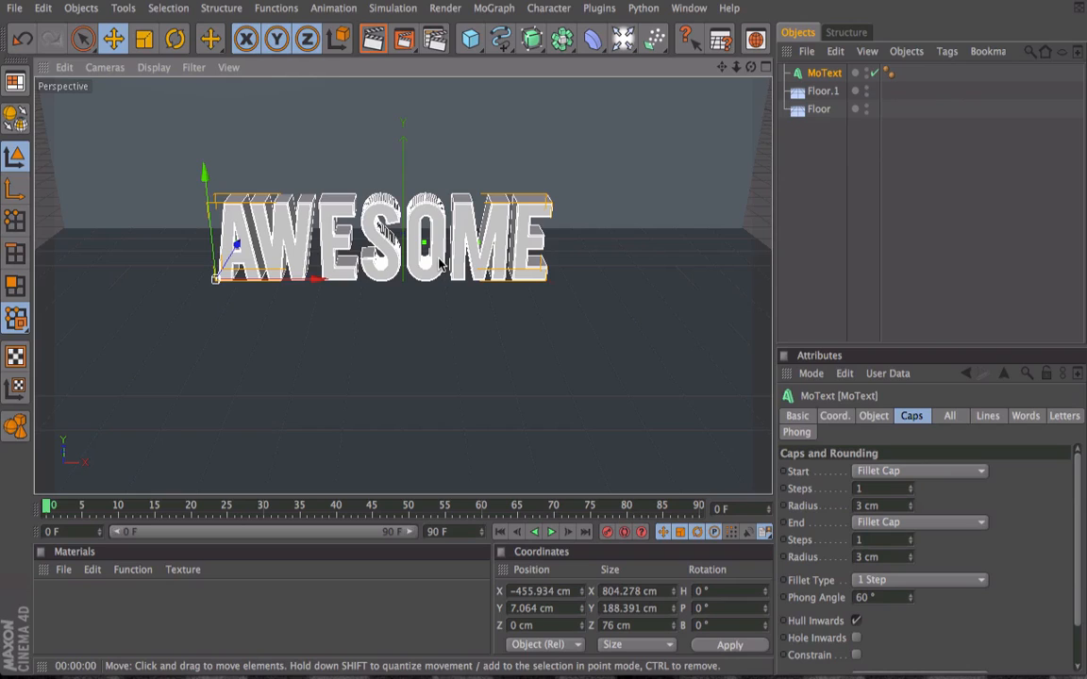
Duplicate the "Awesome" MoText object and change the copy's text to "Tutorial".
key("ctrl+c")
key("ctrl+v")
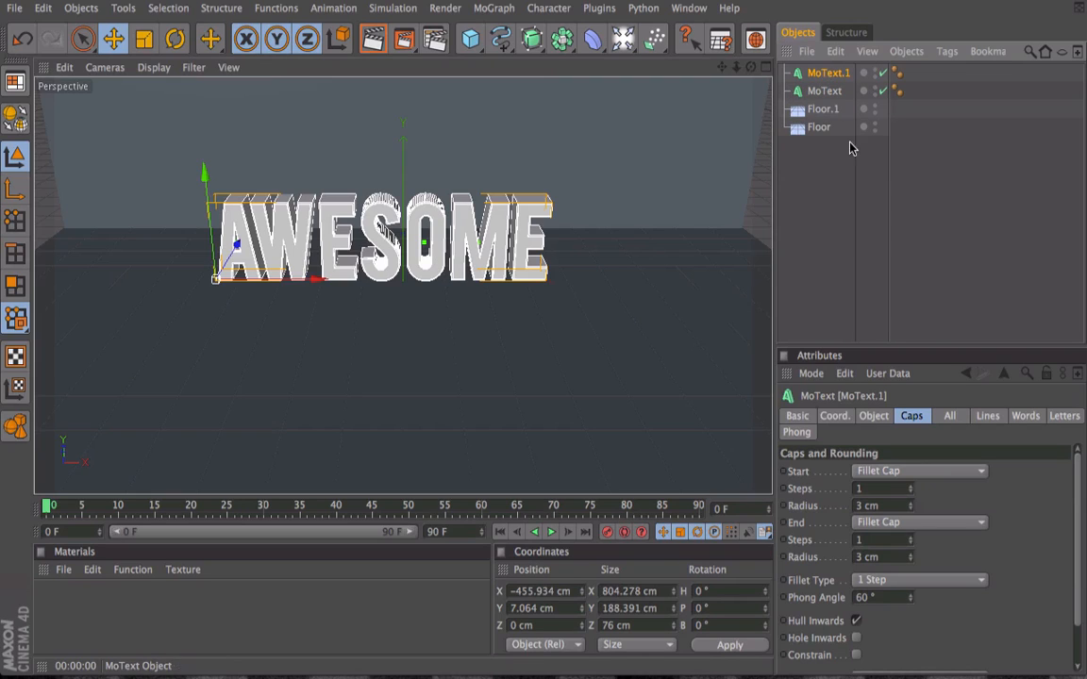
left_click(873, 415)
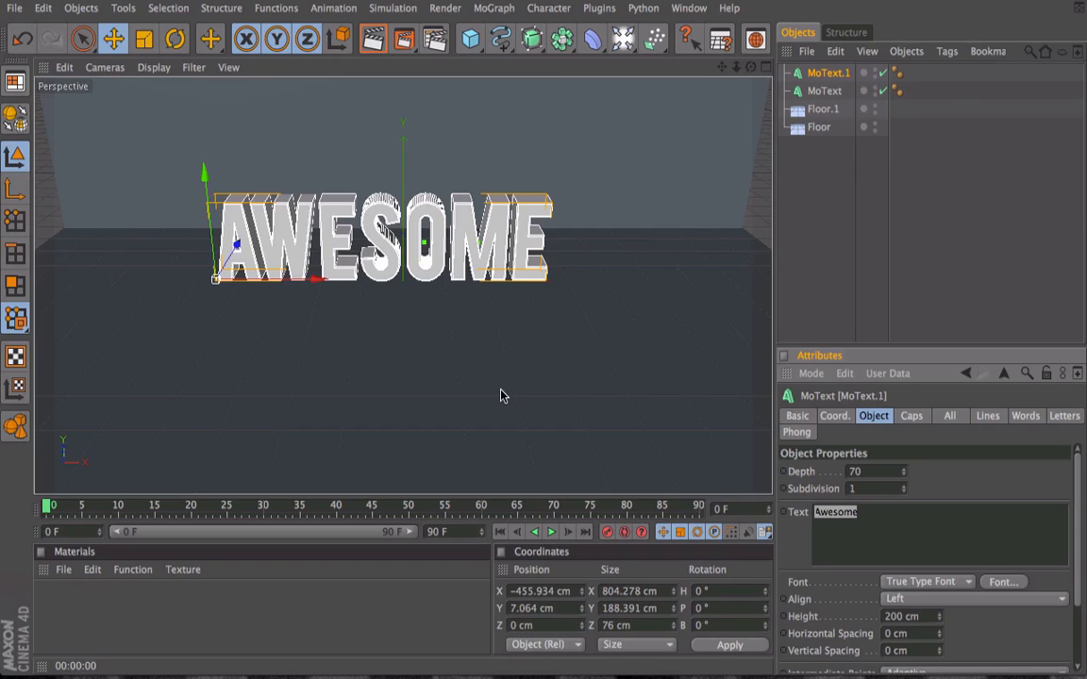
type("T")
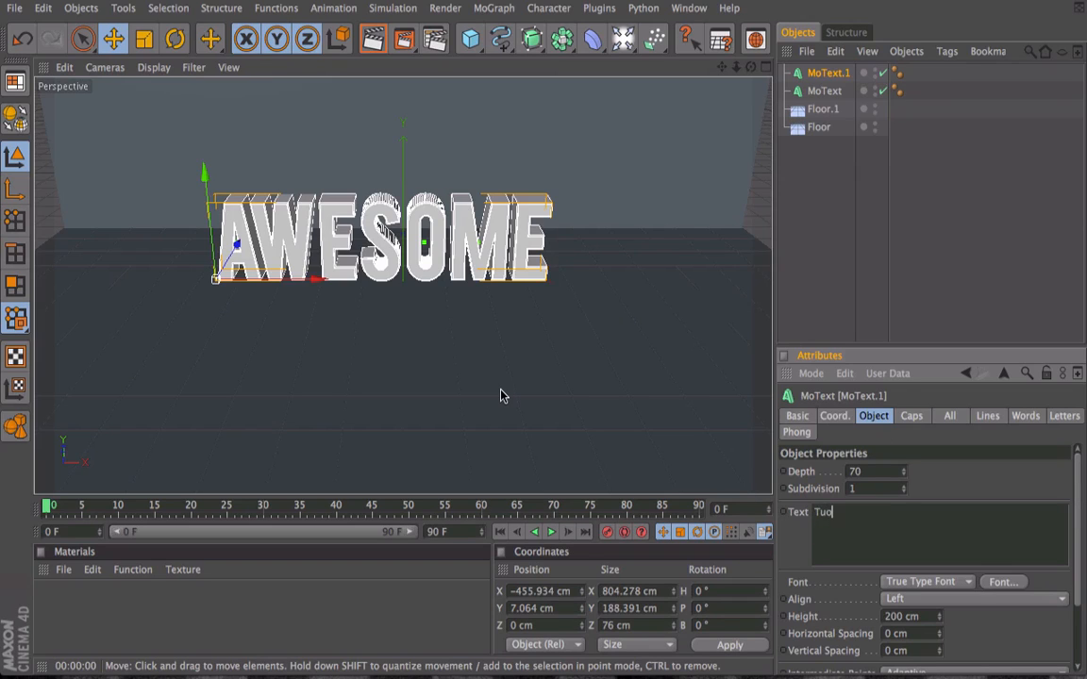
type("utorial")
left_click(955, 478)
Spread the words apart along X, with "Tutorial" at about 343 cm and "Awesome" at about -1025 cm.
left_click_drag(293, 280, 623, 280)
scroll(265, 272, "down", 3)
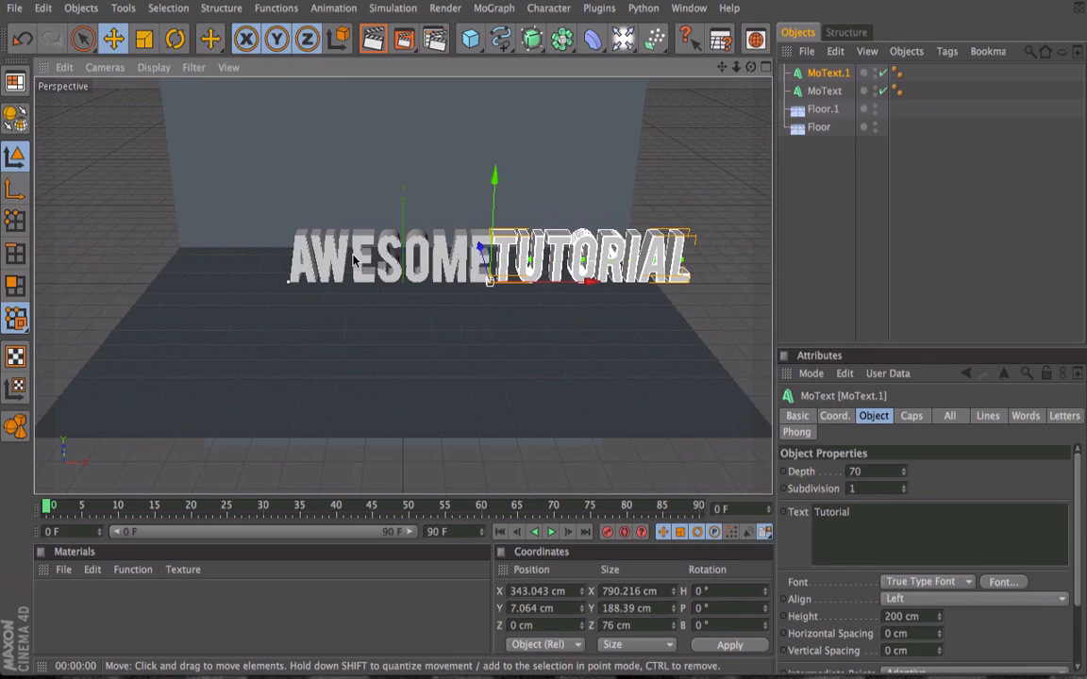
left_click(355, 254)
left_click_drag(389, 281, 237, 281)
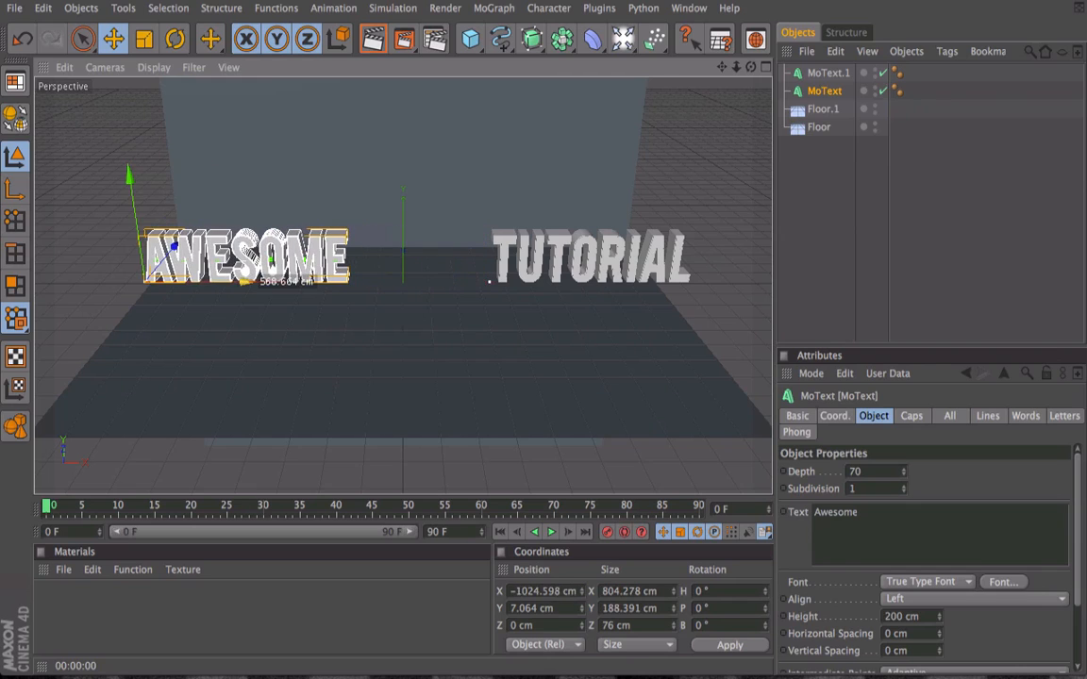
scroll(598, 236, "up", 3)
scroll(665, 264, "down", 3)
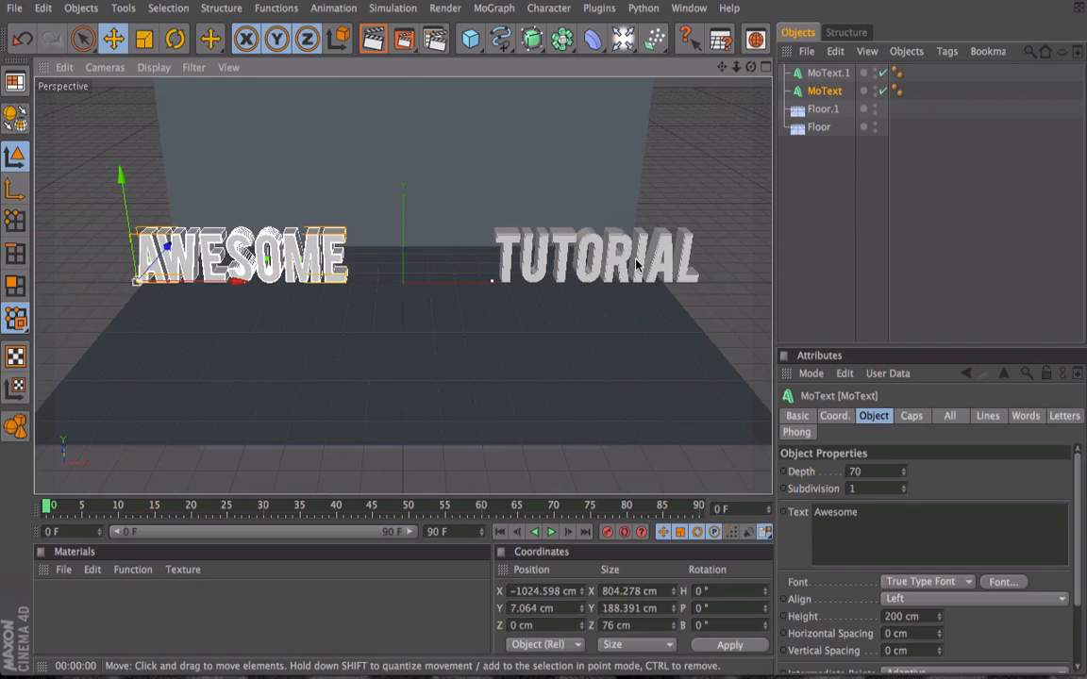
Move "Tutorial" along X to the end of "Awesome", and stack "Awesome" above it at X about -225 cm, Y about 187 cm.
left_click(556, 247)
left_click_drag(596, 283, 363, 277)
left_click(258, 243)
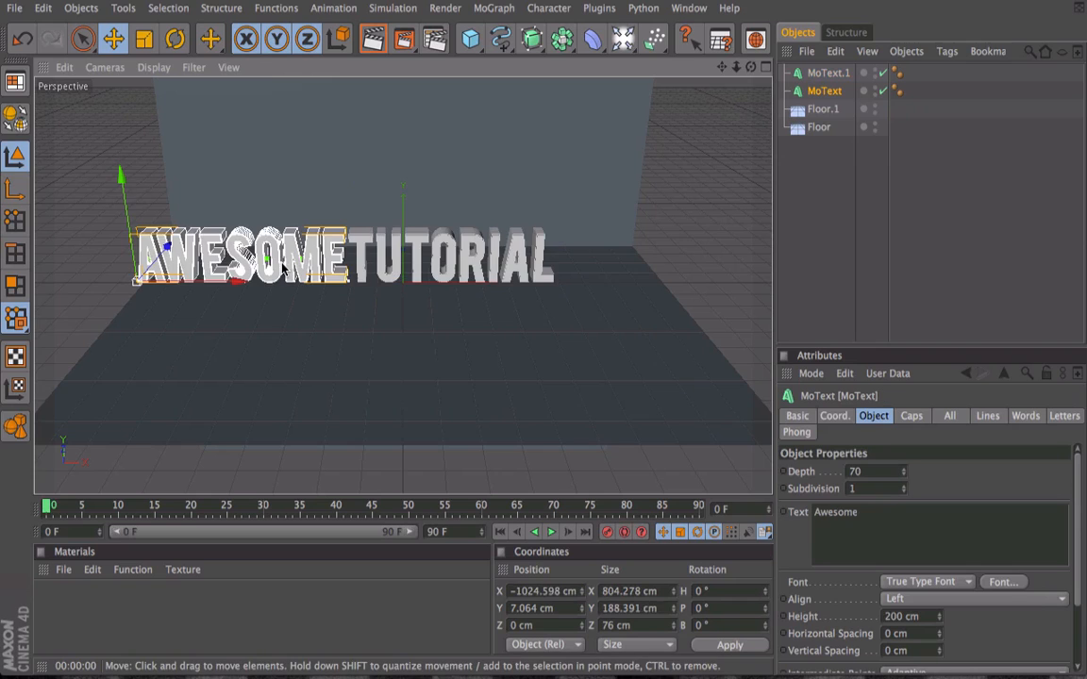
left_click_drag(114, 185, 114, 118)
left_click_drag(185, 245, 402, 245)
scroll(297, 260, "up", 5)
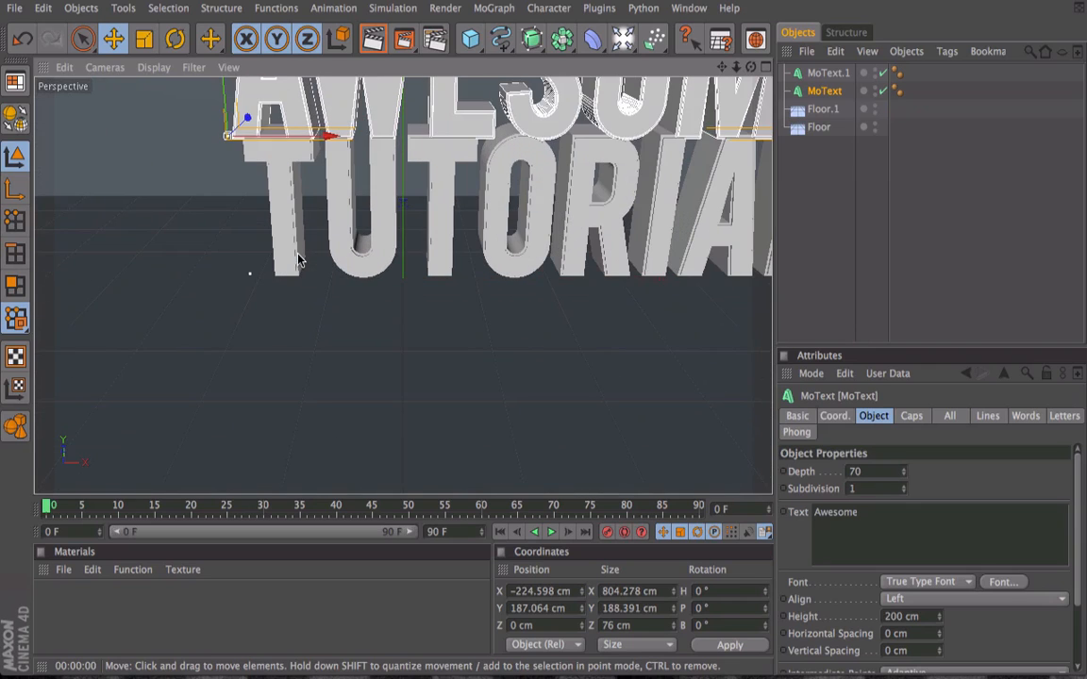
Fine-tune the height of "Awesome" above "Tutorial" to Y about 190 cm and render a preview.
left_click_drag(722, 67, 656, 88)
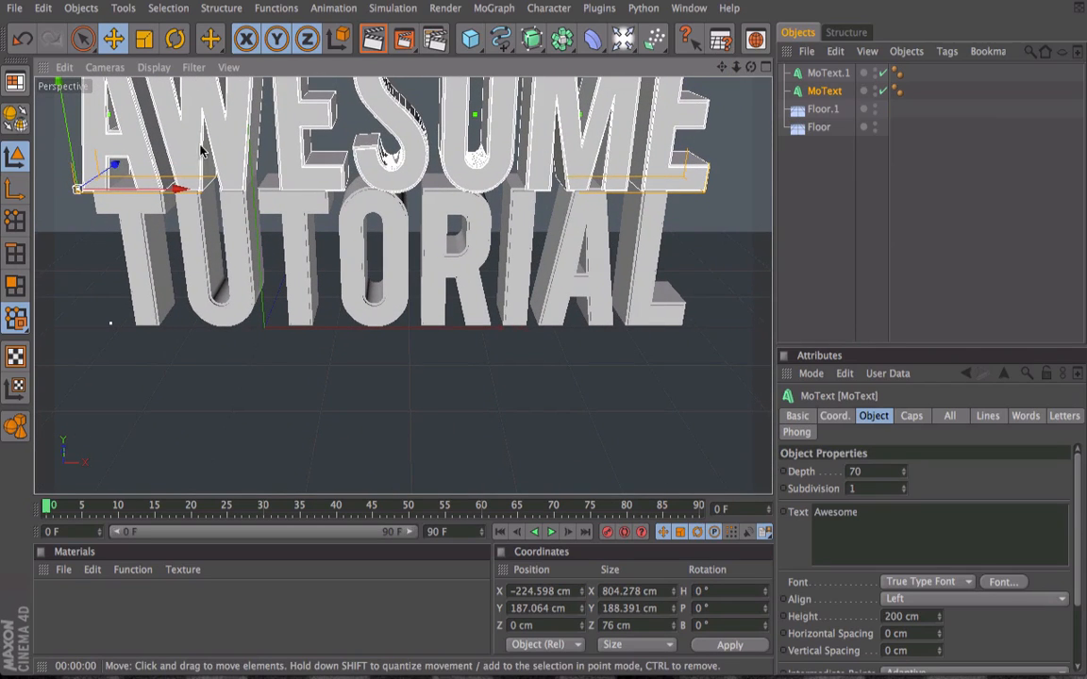
left_click_drag(59, 83, 59, 76)
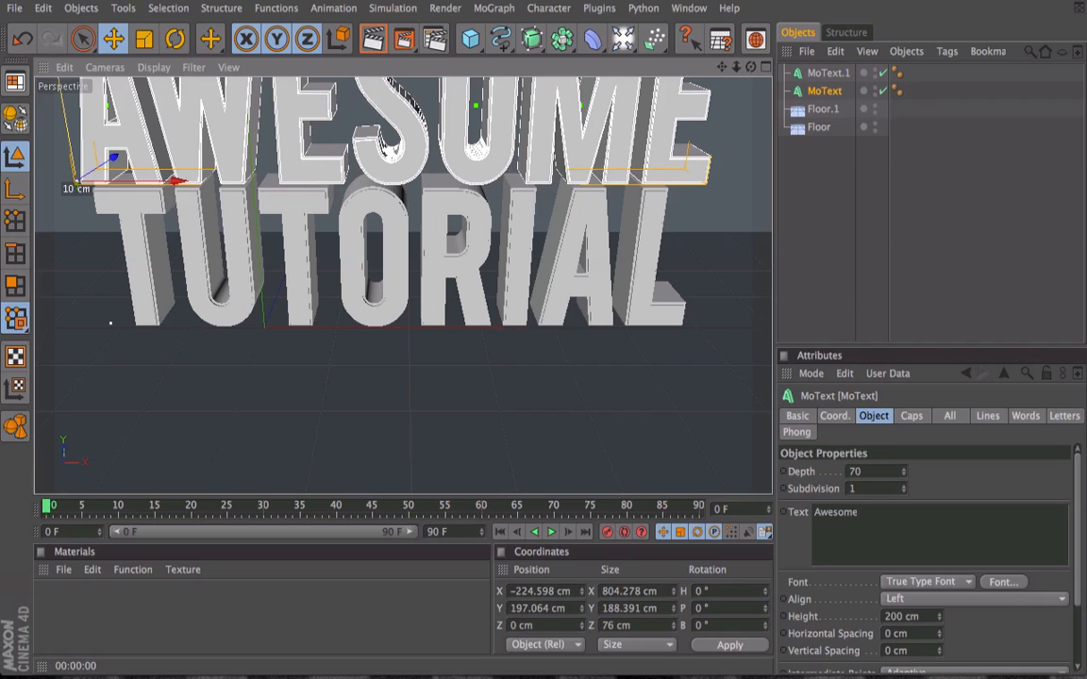
left_click_drag(63, 123, 63, 130, "shift")
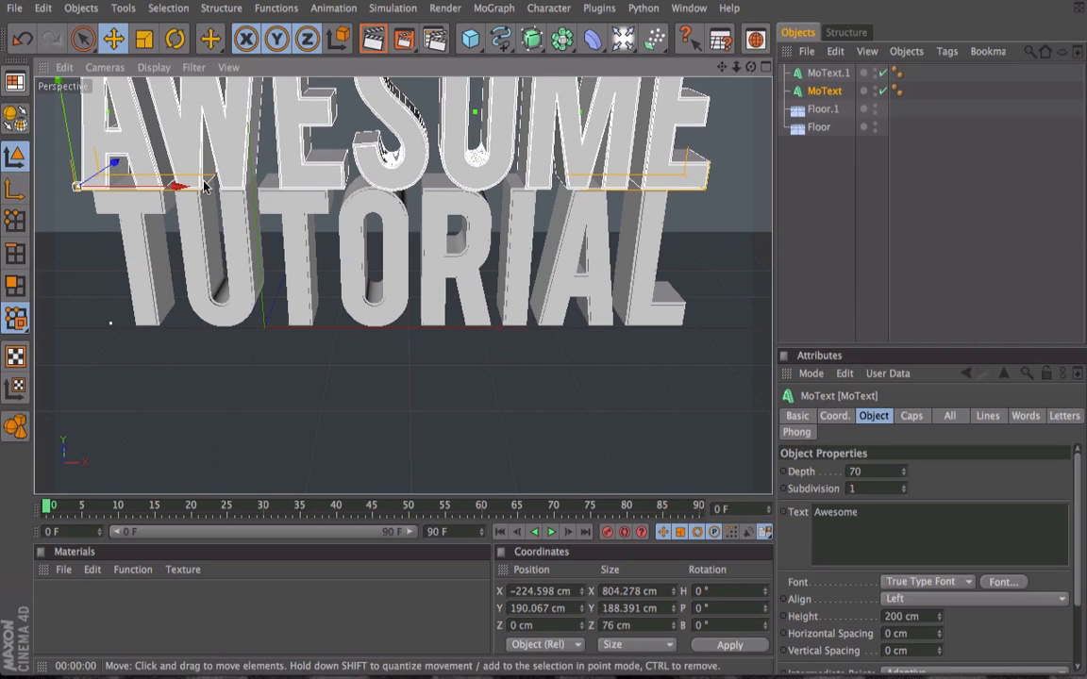
left_click(375, 38)
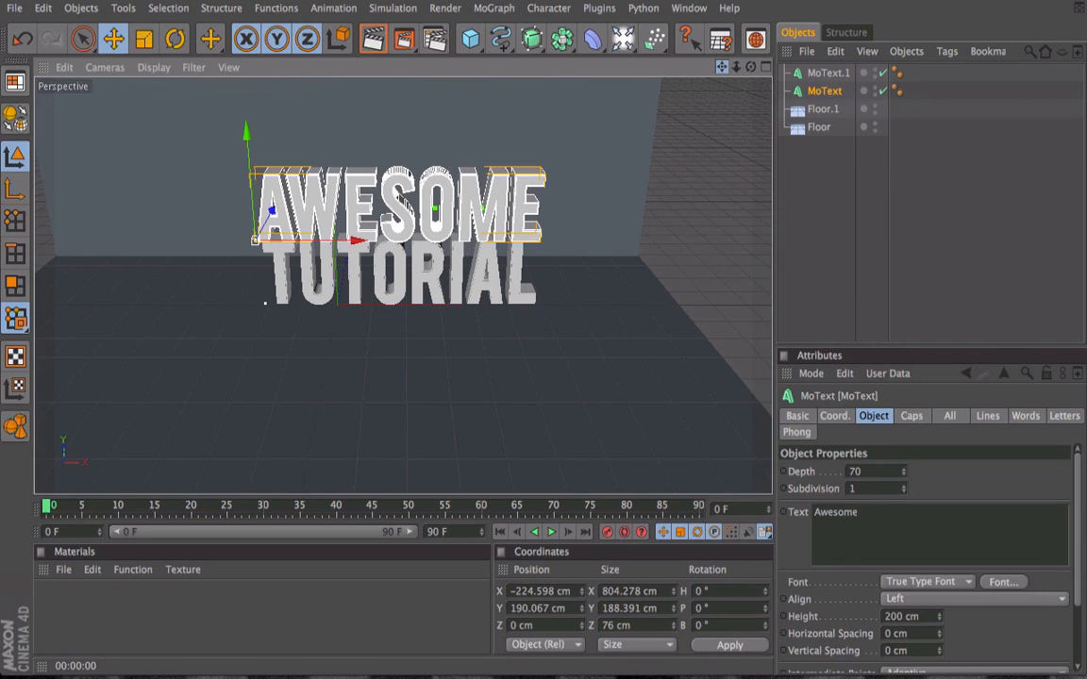
Increase the Height value of the "Tutorial" text so the word is clearly larger than "Awesome".
left_click_drag(722, 67, 699, 116)
left_click_drag(751, 67, 751, 42)
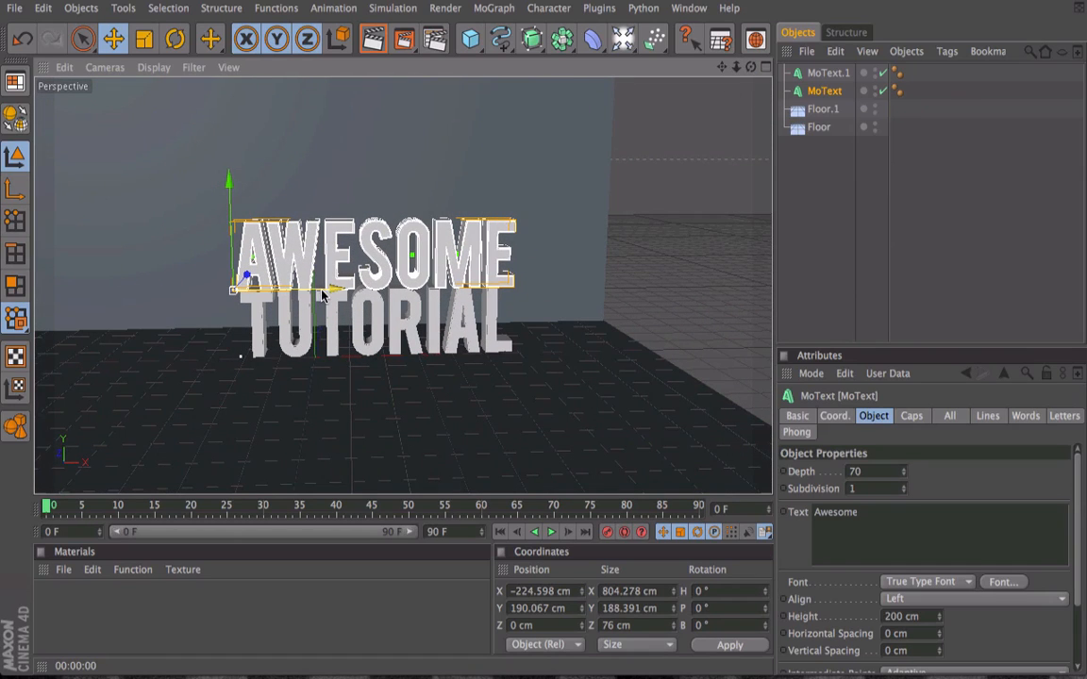
left_click(384, 346)
left_click_drag(913, 618, 939, 621)
scroll(583, 337, "down", 3)
Move "Awesome" on top of the enlarged "Tutorial" at X about -190 cm and Y about 301 cm, and render a preview.
left_click(458, 239)
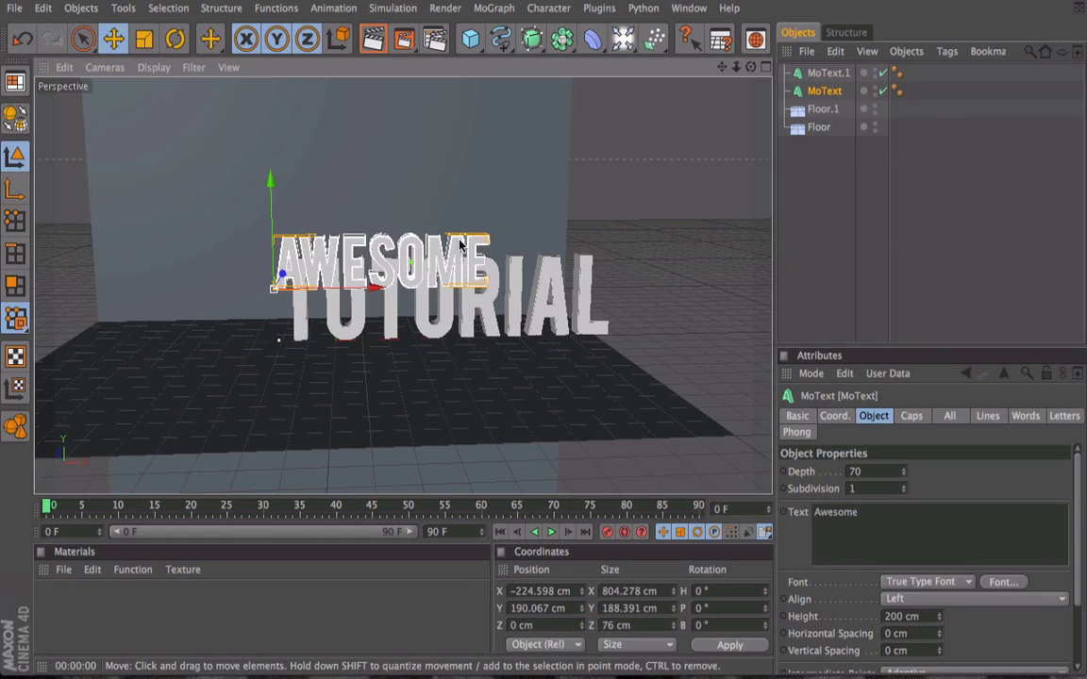
left_click_drag(269, 219, 270, 191)
left_click_drag(371, 256, 382, 256)
scroll(448, 293, "up", 4)
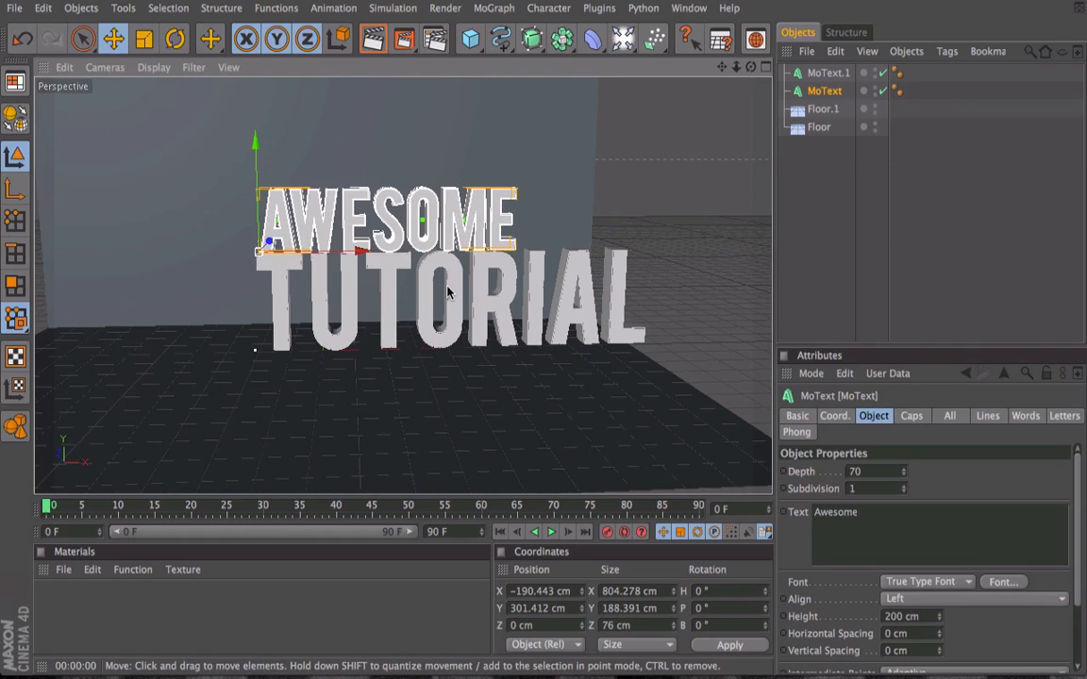
left_click(372, 39)
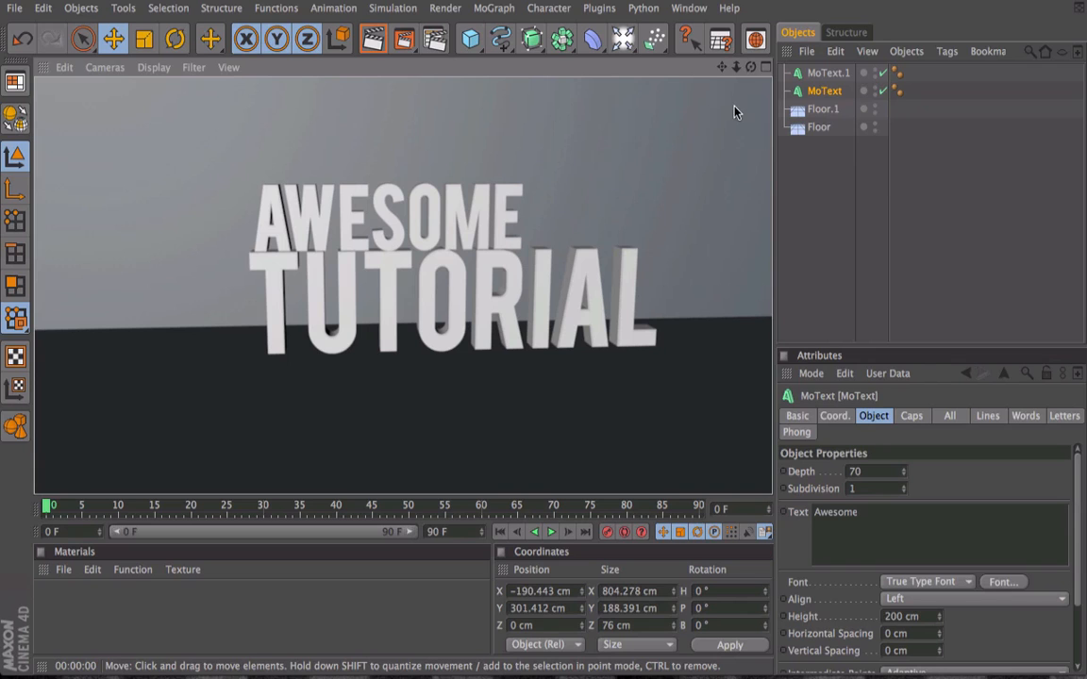
mouse_move(751, 67)
left_mouse_down()
mouse_move(660, 67)
mouse_move(734, 89)
mouse_move(755, 67)
mouse_move(774, 67)
mouse_move(745, 67)
mouse_move(759, 67)
left_mouse_up()
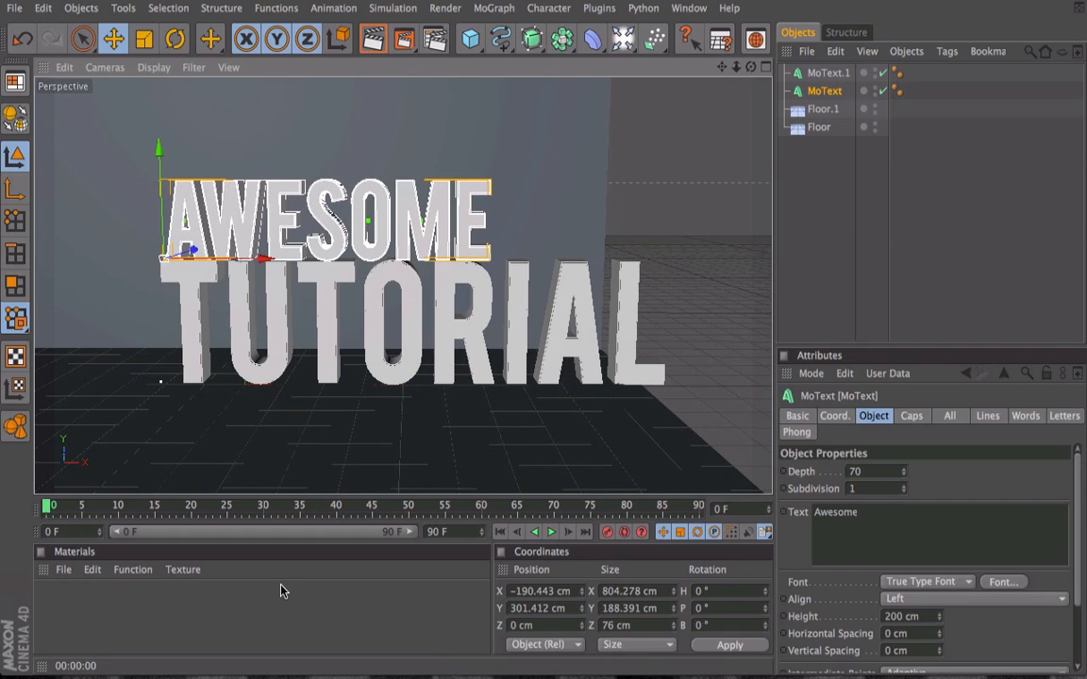
Create a new material and set its color to white (RGB 255, 255, 255).
left_click(55, 575)
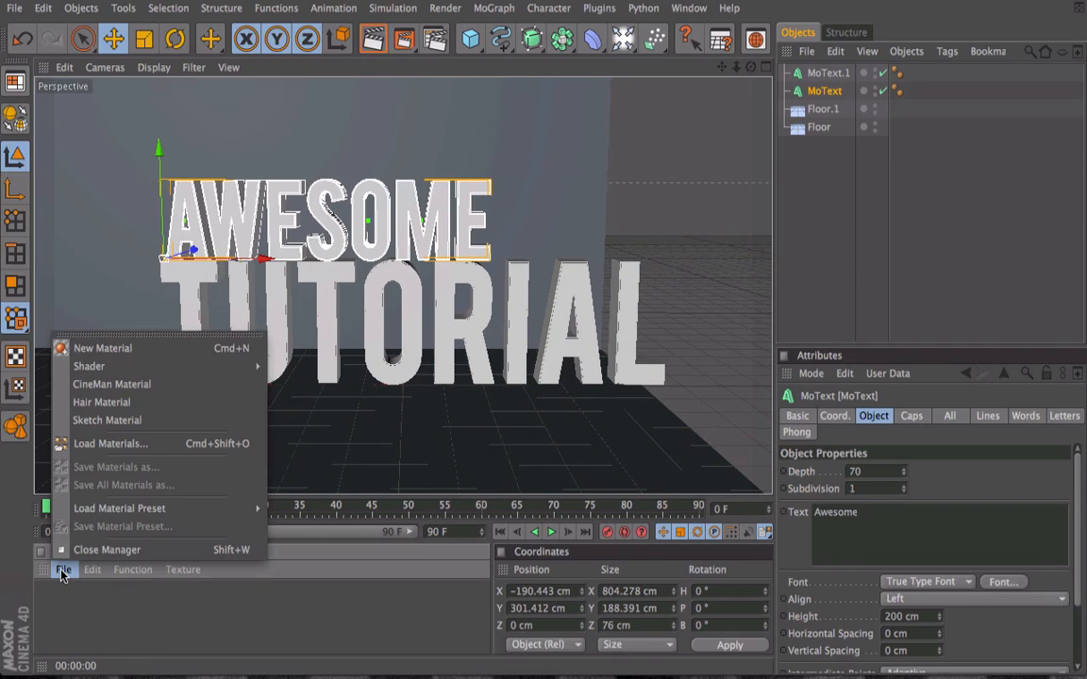
left_click(137, 349)
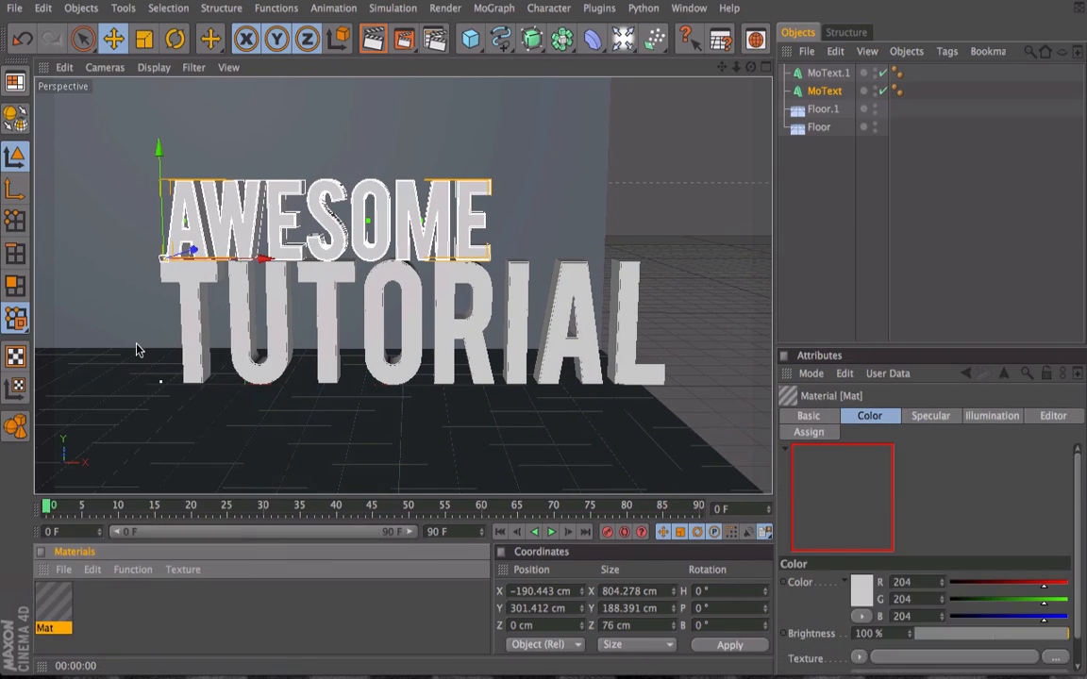
double_click(52, 606)
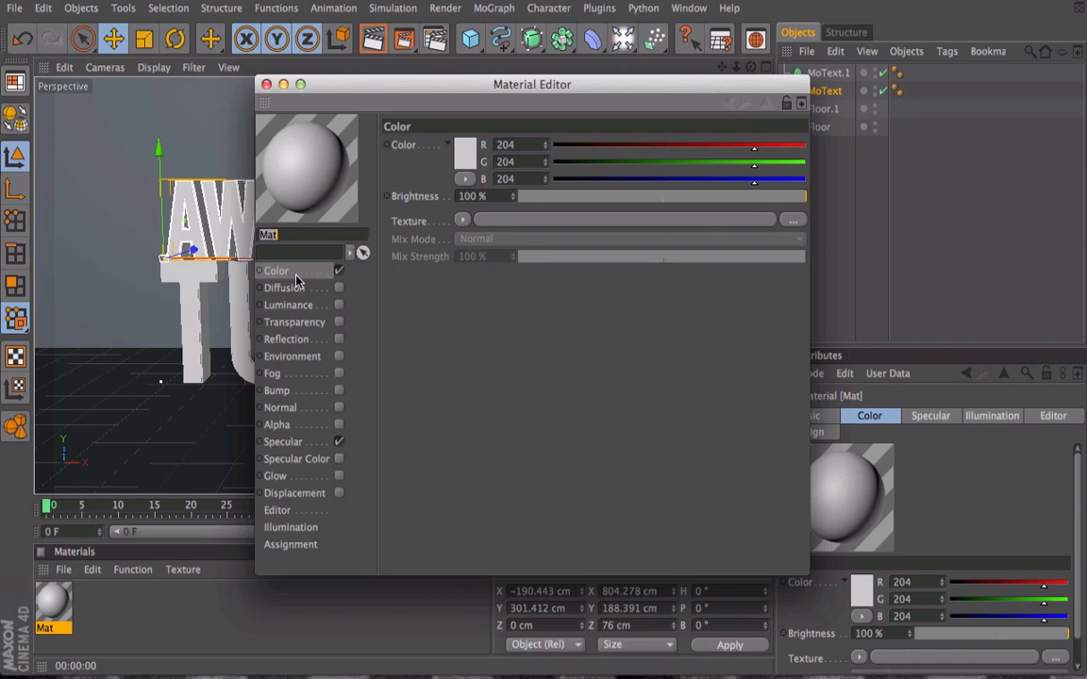
left_click(464, 156)
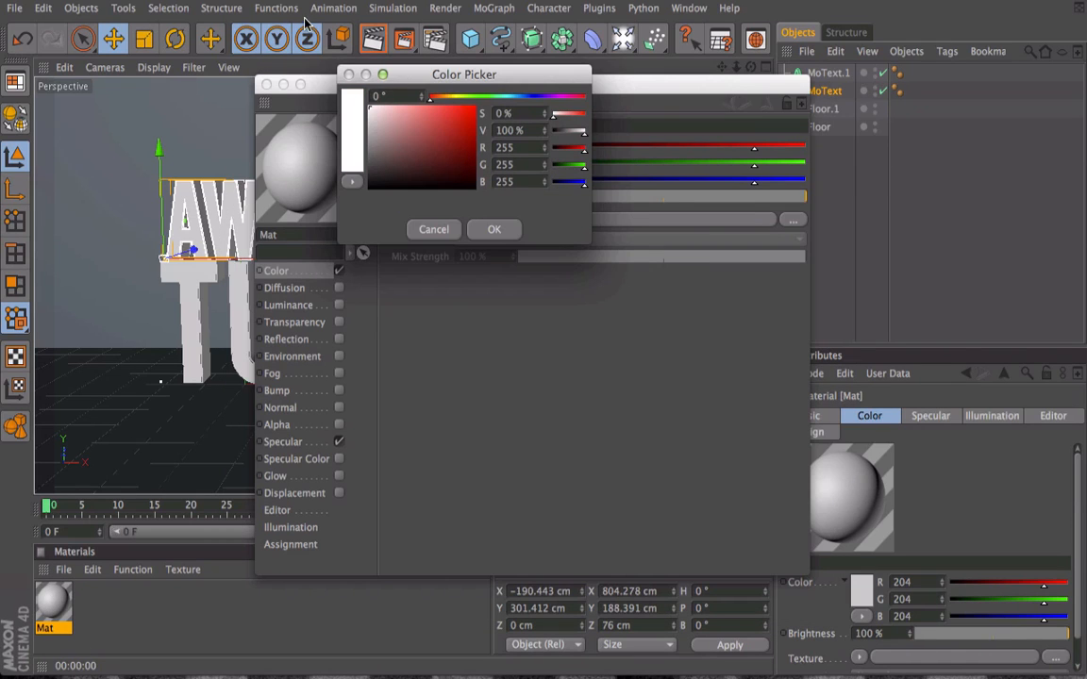
left_click(493, 230)
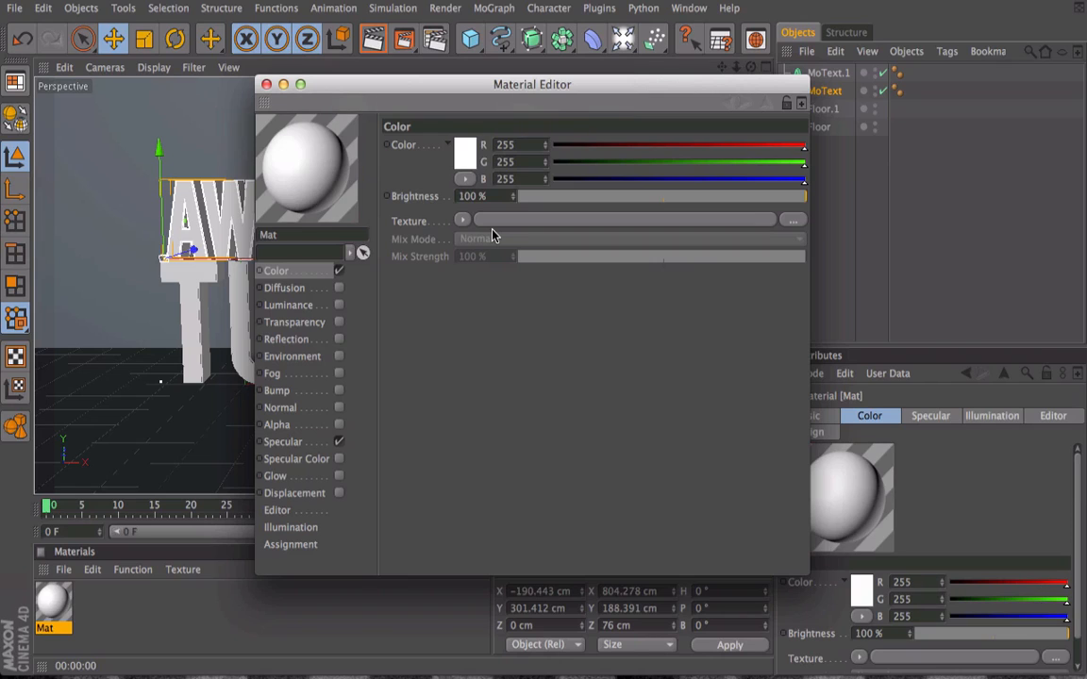
Enable reflection on the white material and set the reflection brightness to 25%.
left_click(290, 342)
left_click(339, 340)
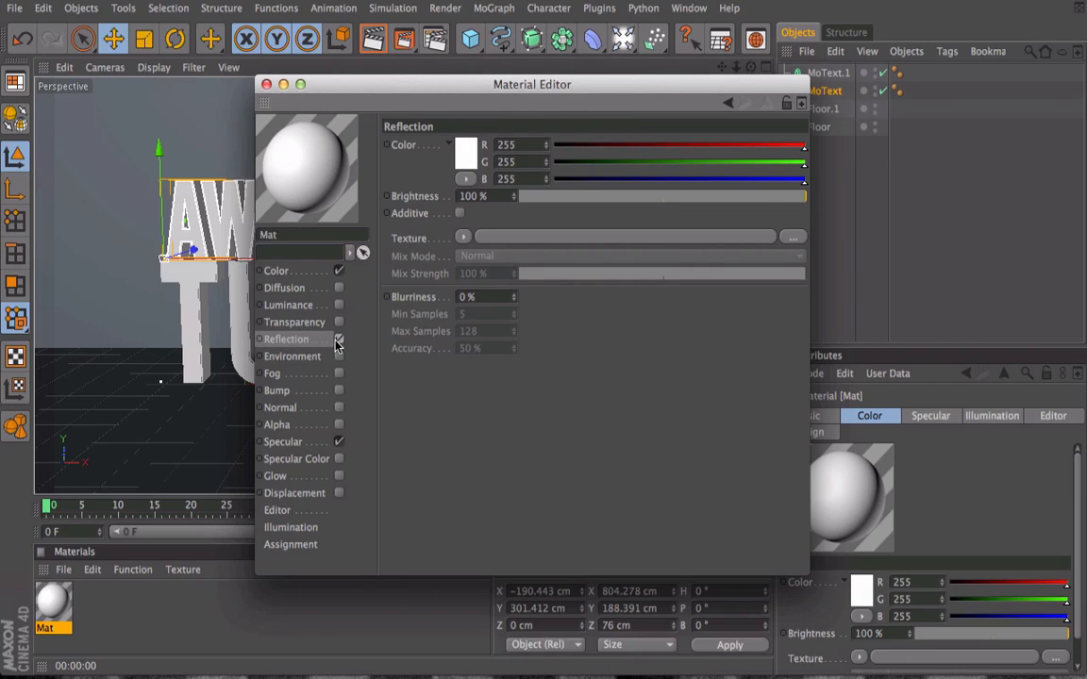
left_click_drag(544, 196, 583, 201)
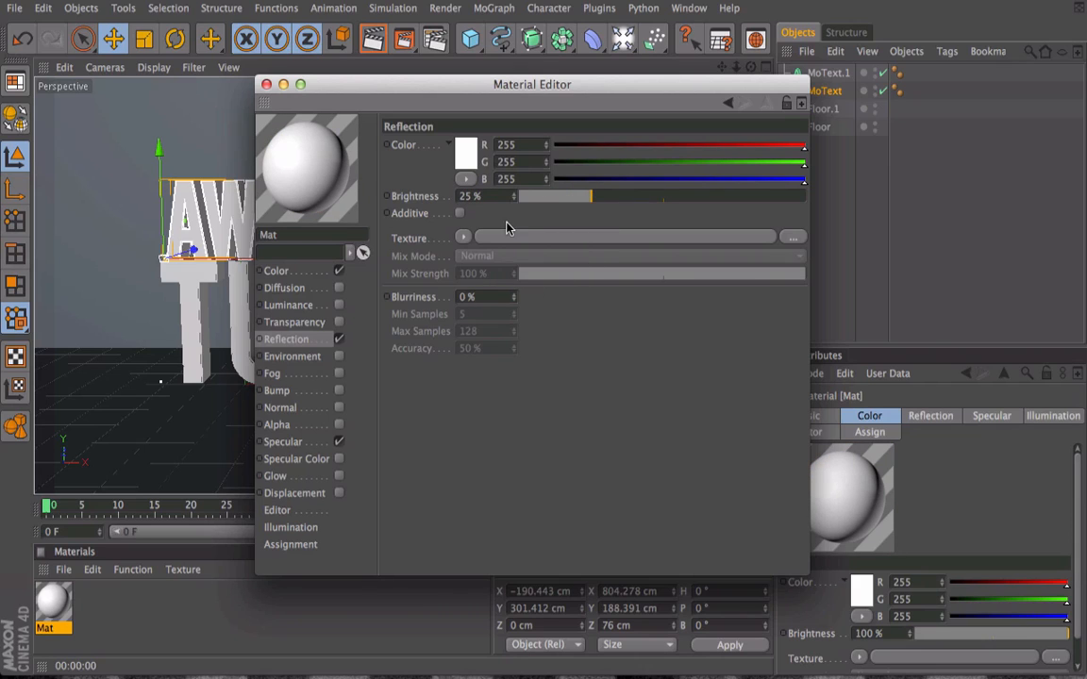
Add a Fresnel texture to the material's reflection with a mix strength of 20% and close the material editor.
left_click(460, 237)
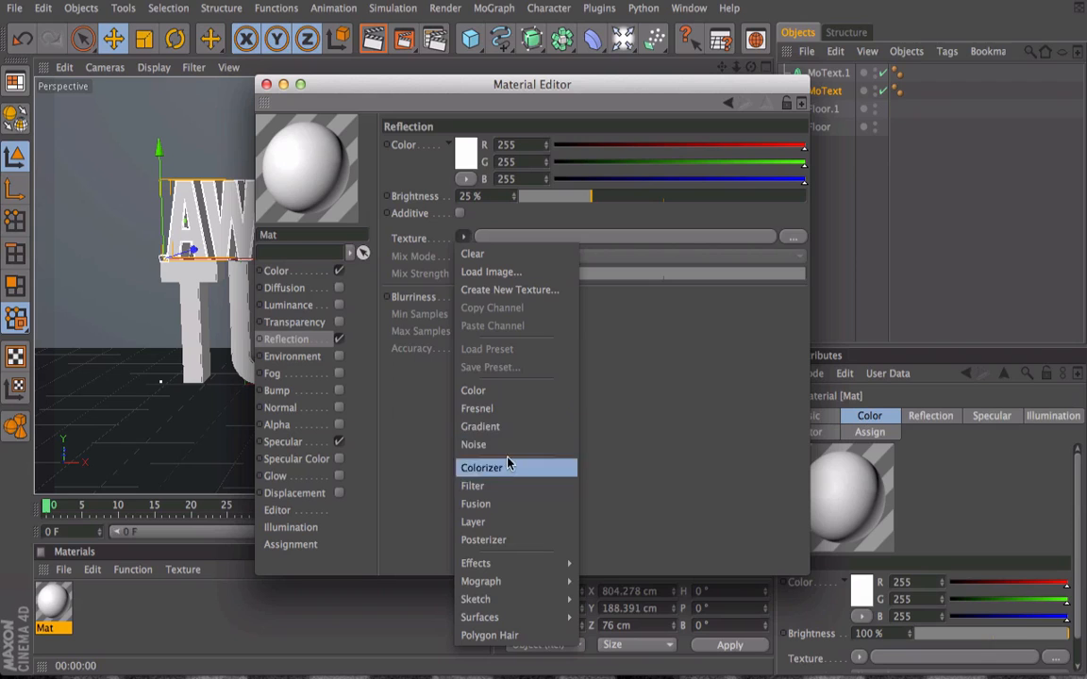
left_click(525, 407)
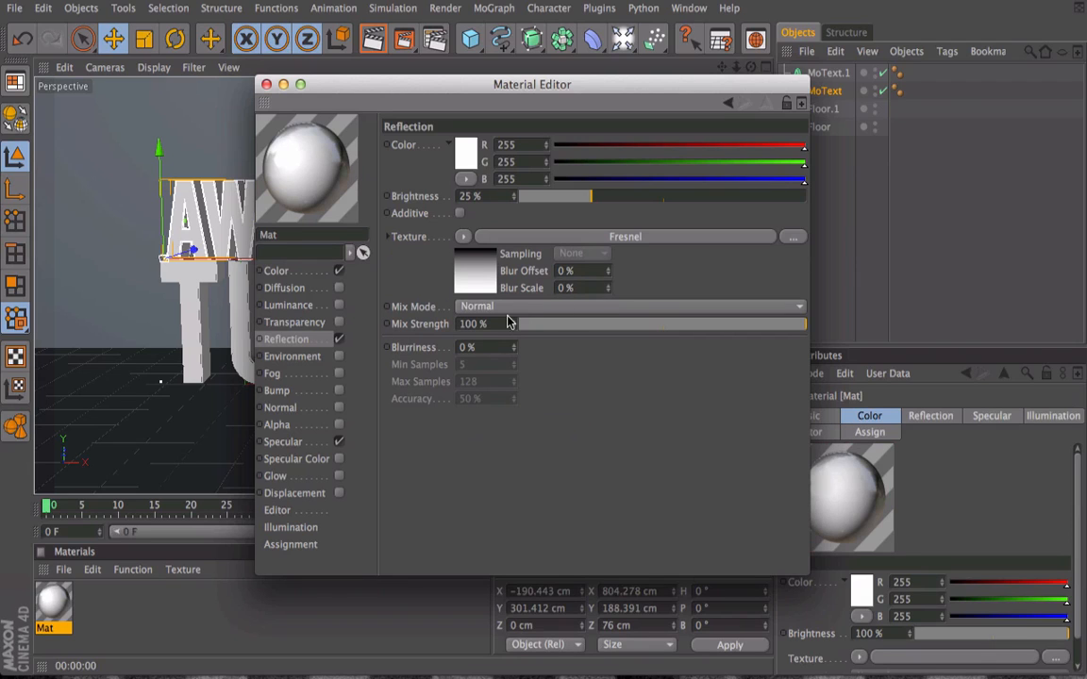
left_click(463, 237)
left_click(464, 237)
left_click(557, 325)
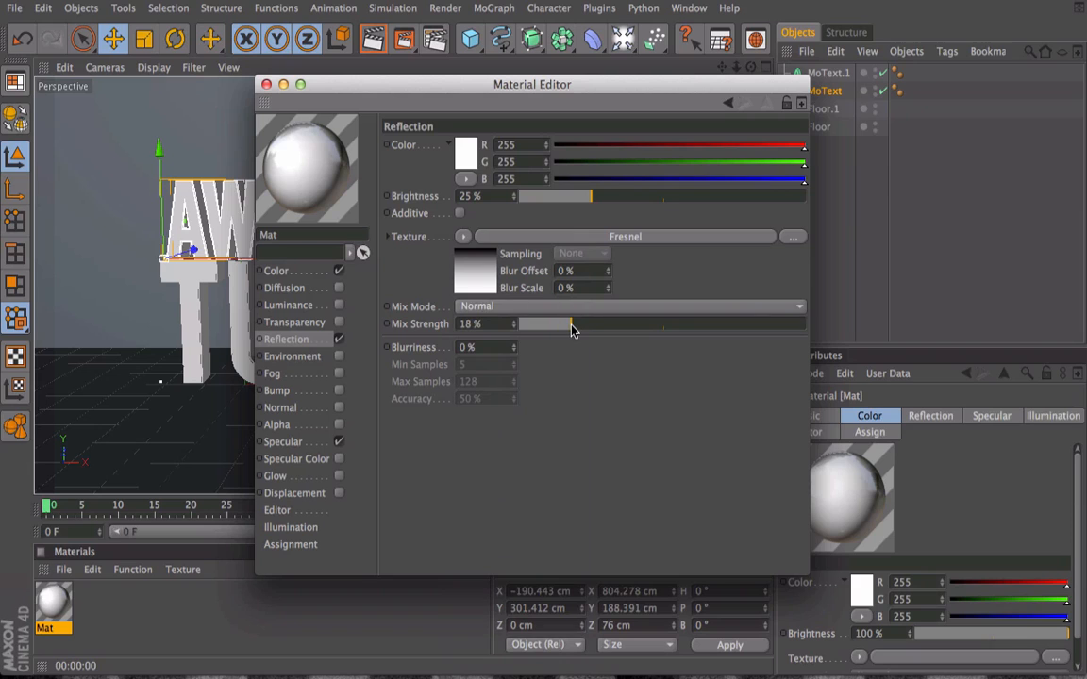
left_click_drag(572, 327, 578, 325)
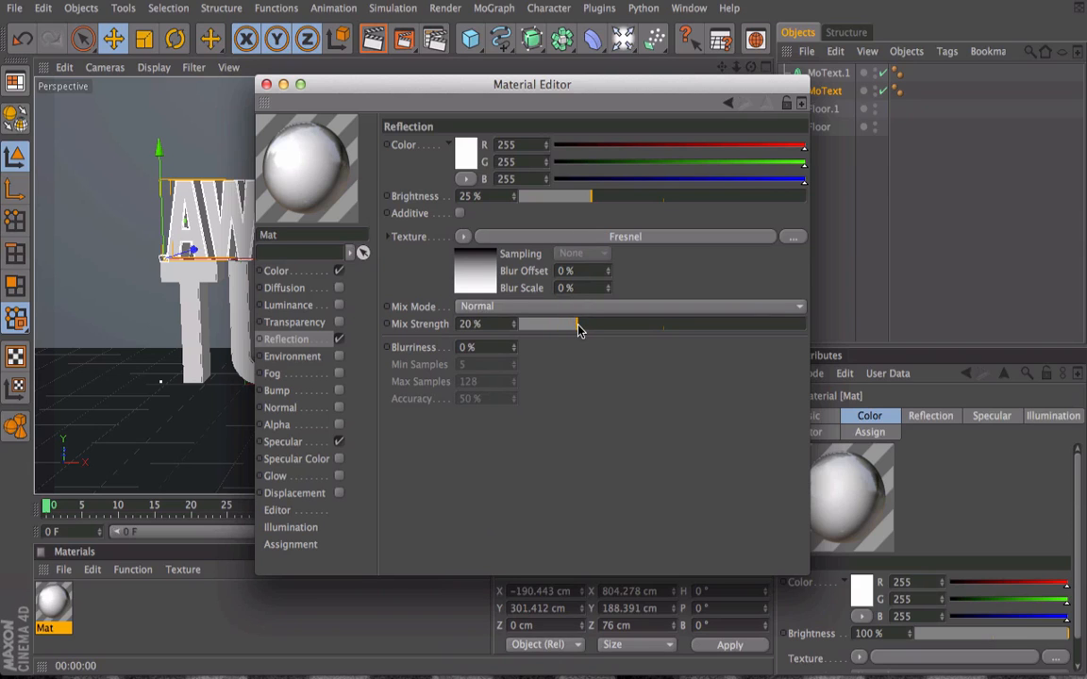
left_click(268, 85)
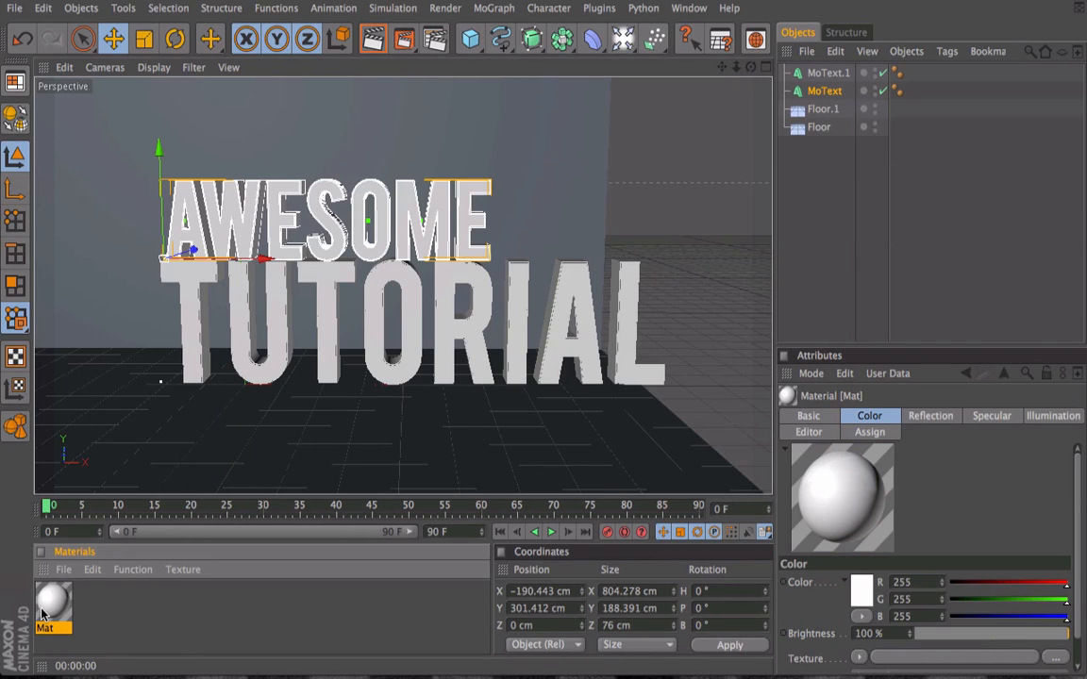
Apply the white reflective material to the floor and the back wall, and render a preview.
left_click_drag(89, 544, 193, 460)
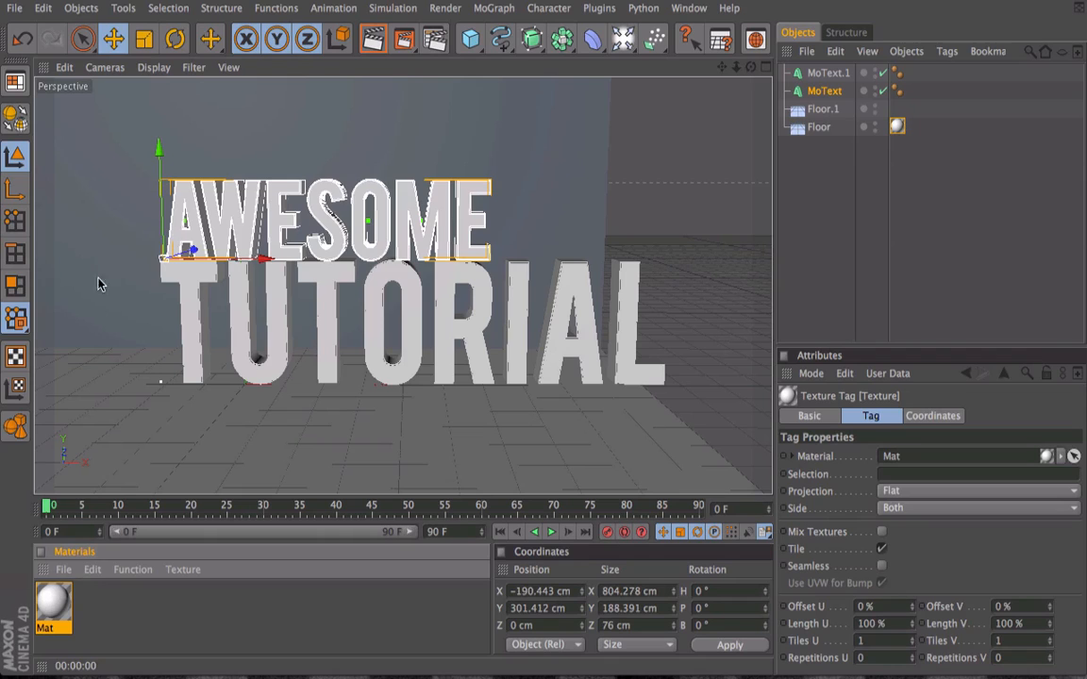
left_click_drag(98, 283, 98, 283)
left_click(372, 38)
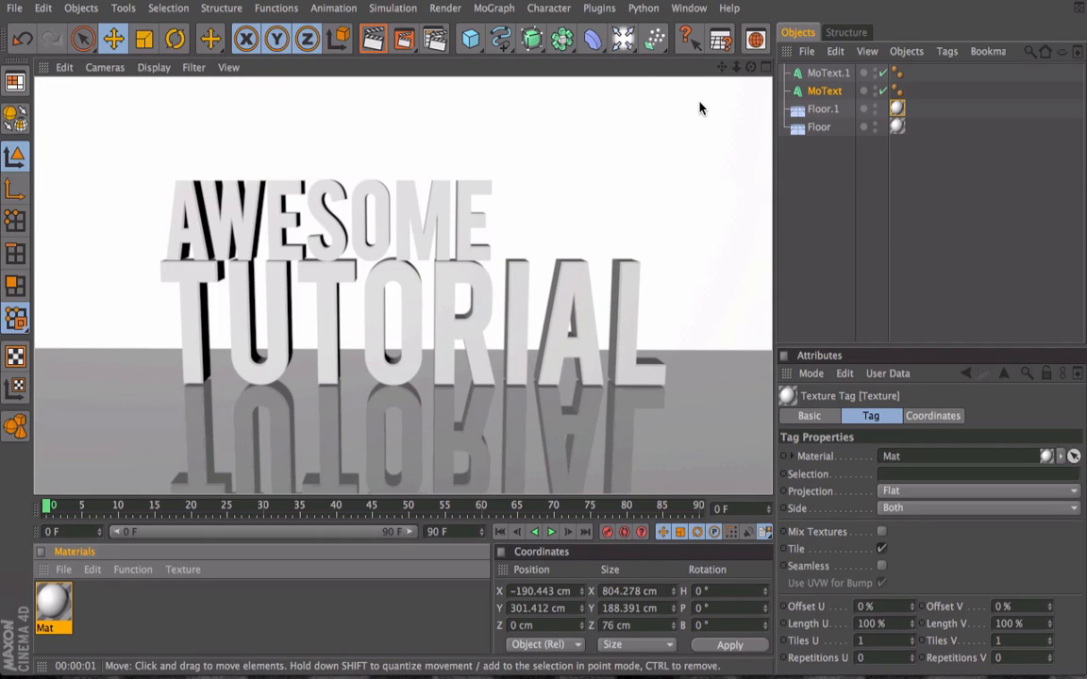
left_click(167, 630)
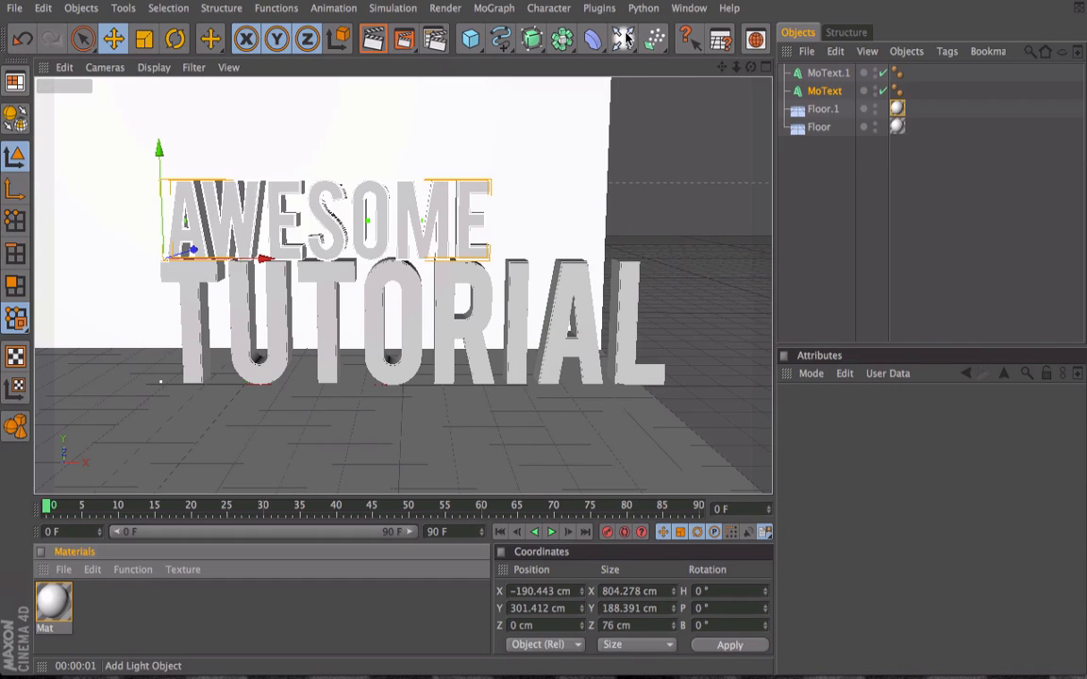
Add a light in front of the text at X about 511, Y about 334, Z about -340 cm, and render a preview.
left_click_drag(622, 37, 670, 53)
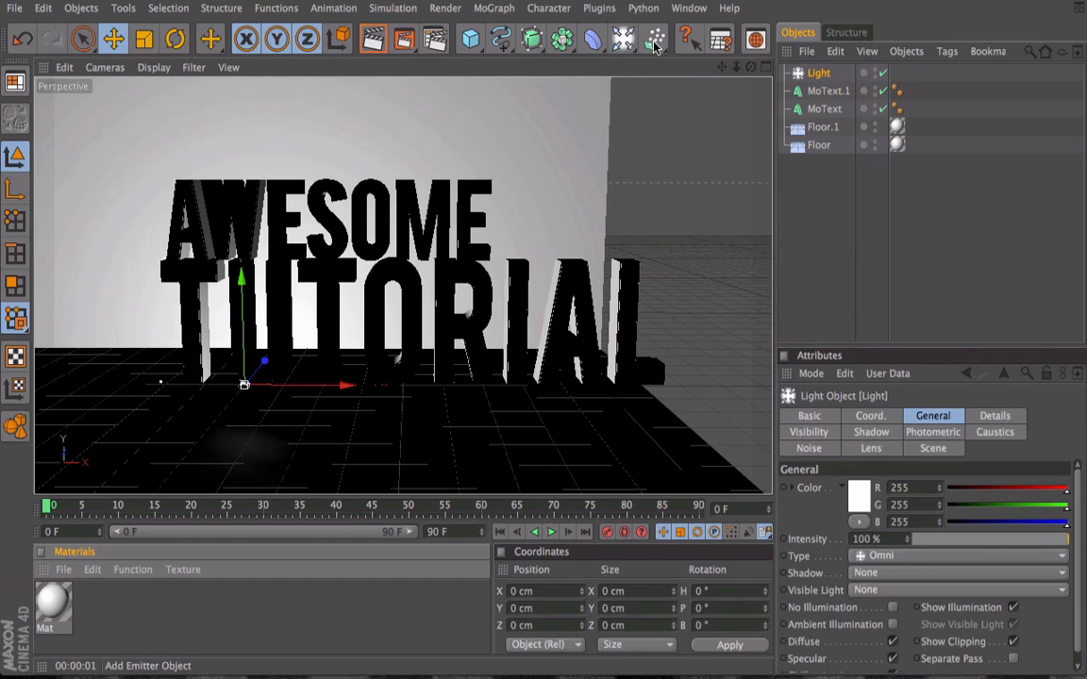
left_click_drag(265, 360, 223, 411)
left_click_drag(211, 351, 207, 172)
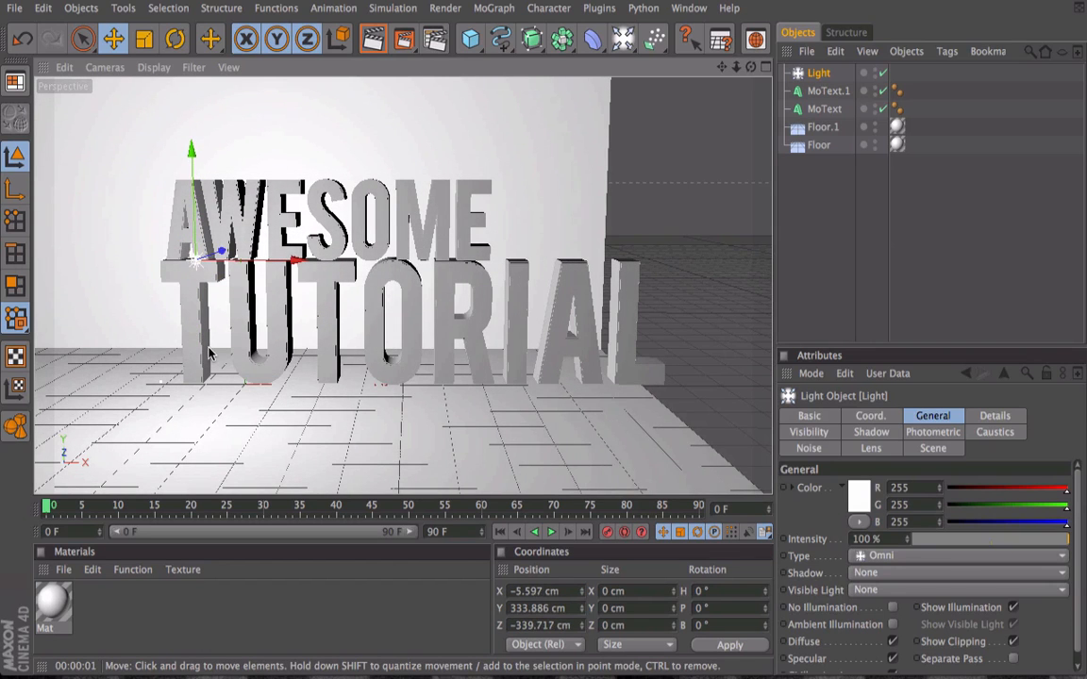
left_click_drag(290, 260, 525, 261)
left_click(374, 39)
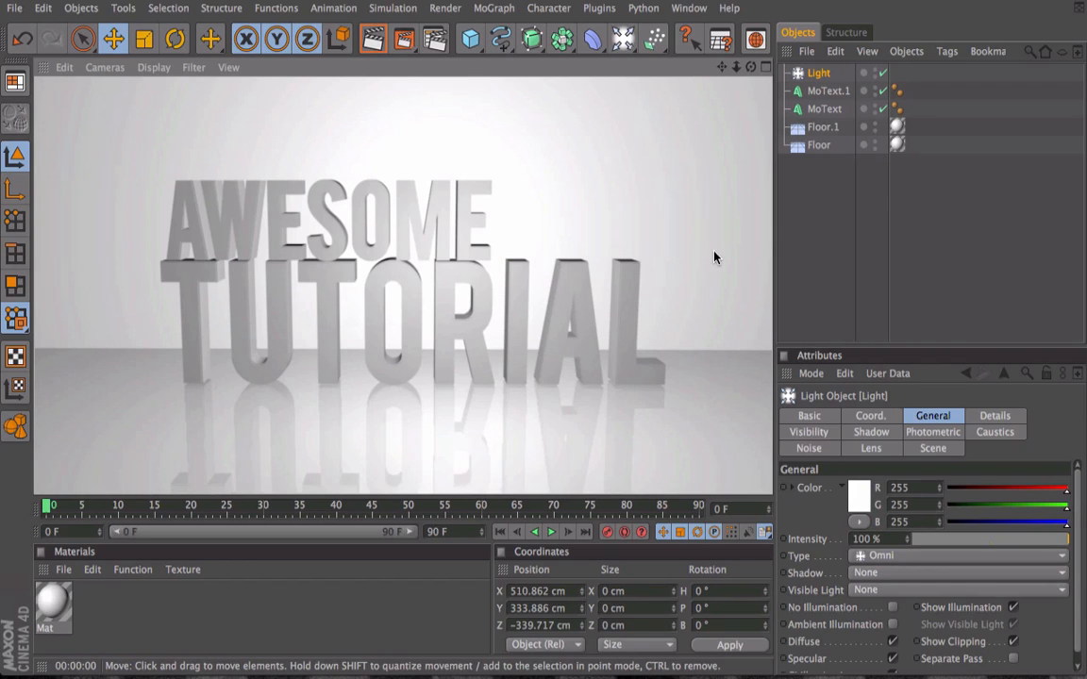
Set the light's shadow to Shadow Maps (Soft) and render a preview.
left_click(821, 75)
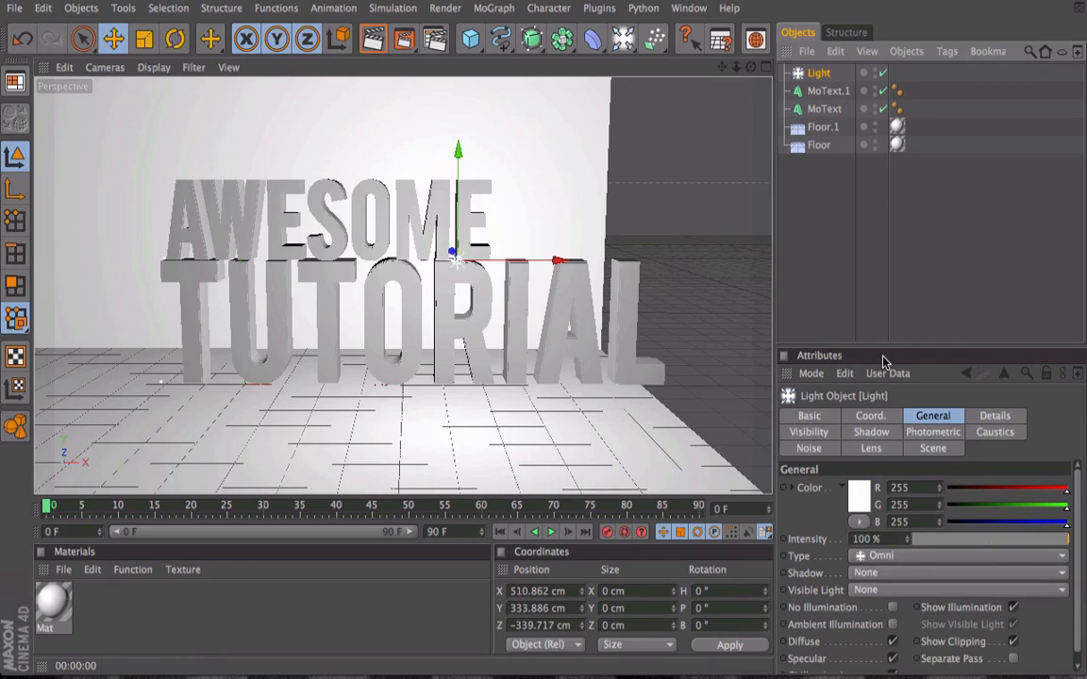
left_click(928, 574)
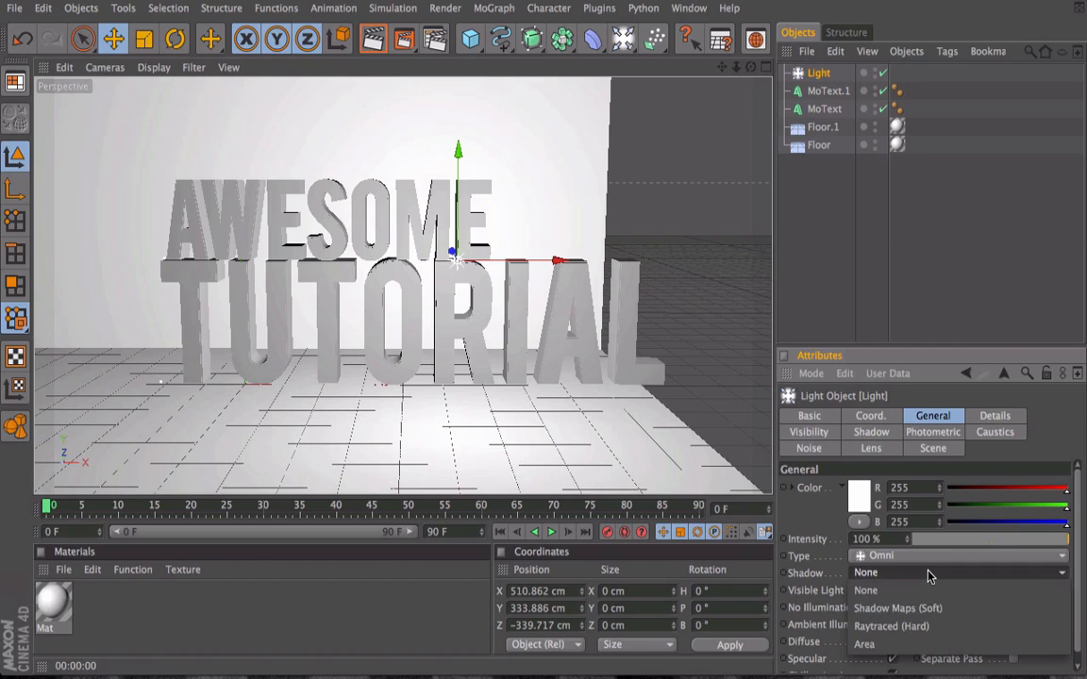
left_click(925, 610)
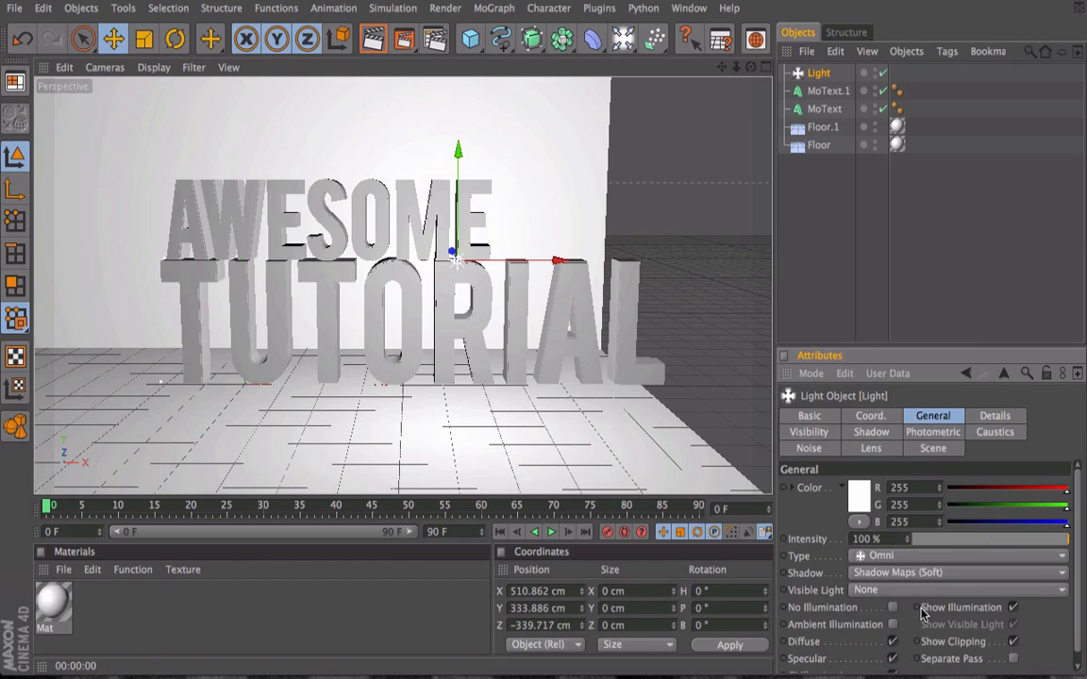
left_click(873, 434)
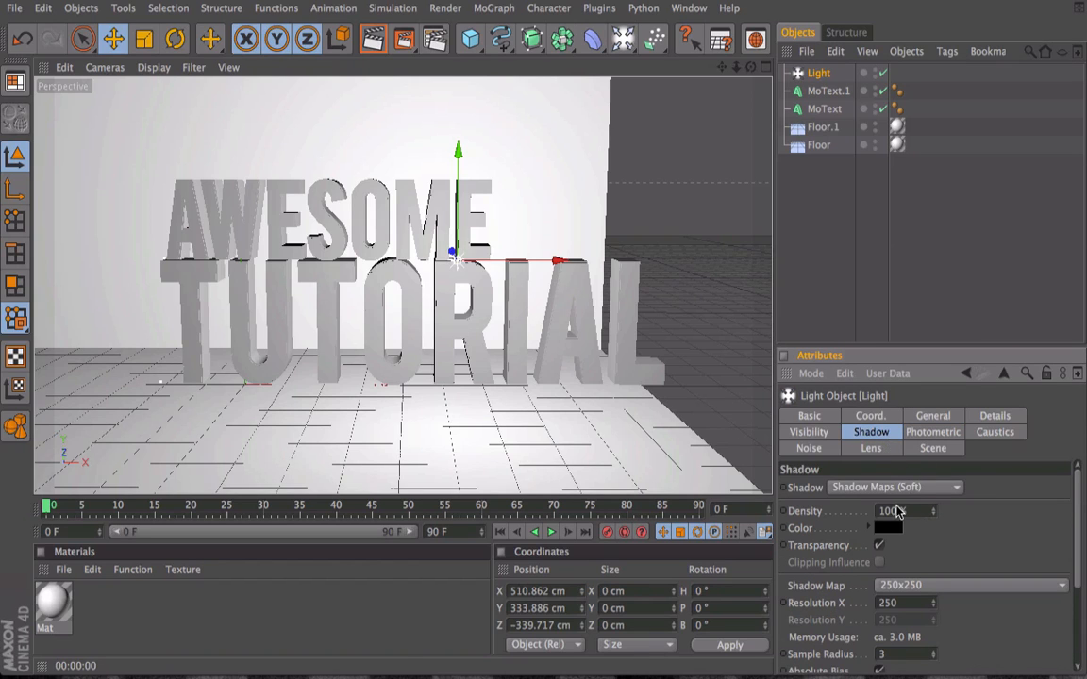
left_click(373, 40)
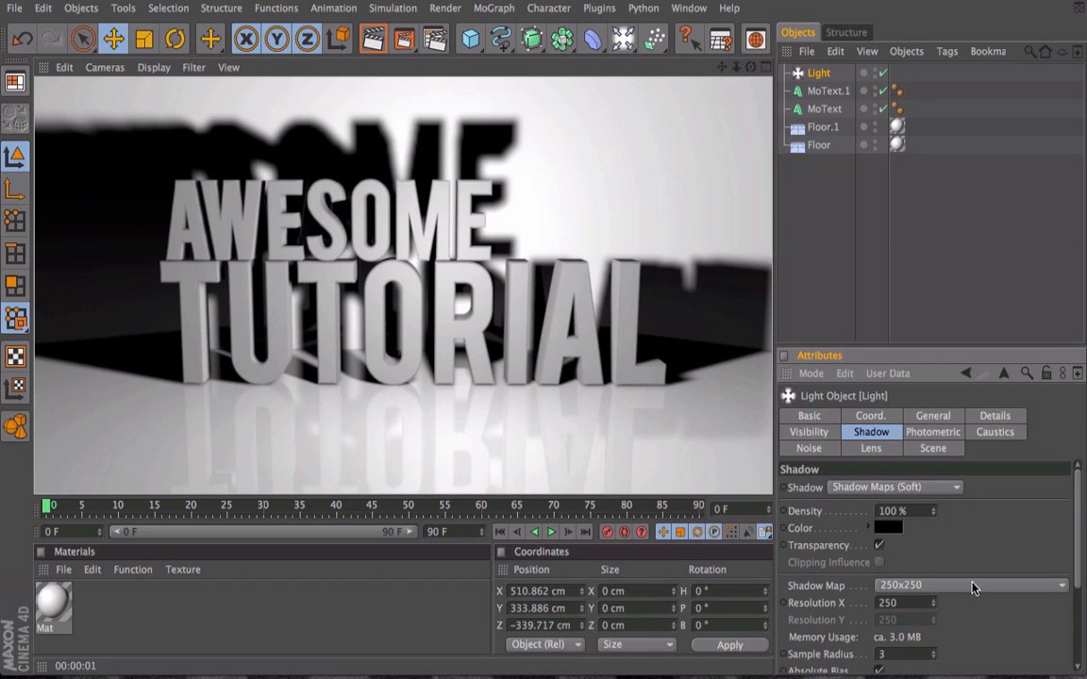
Try a shadow density of 59%, set it to 40%, and render a preview of each.
left_click(933, 508)
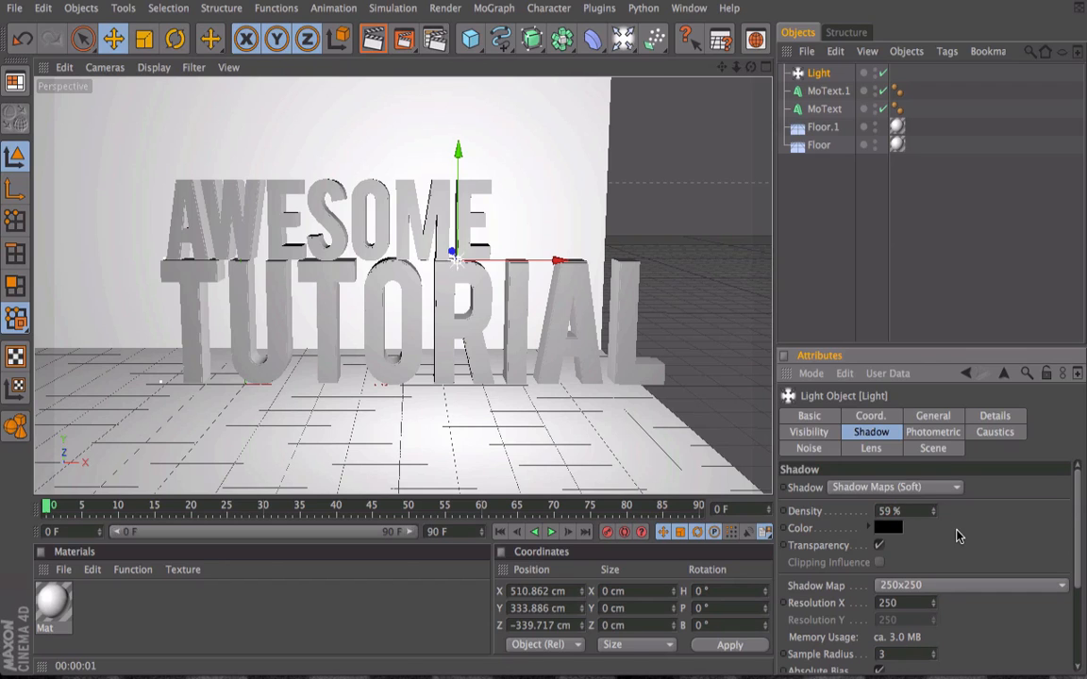
left_click(384, 45)
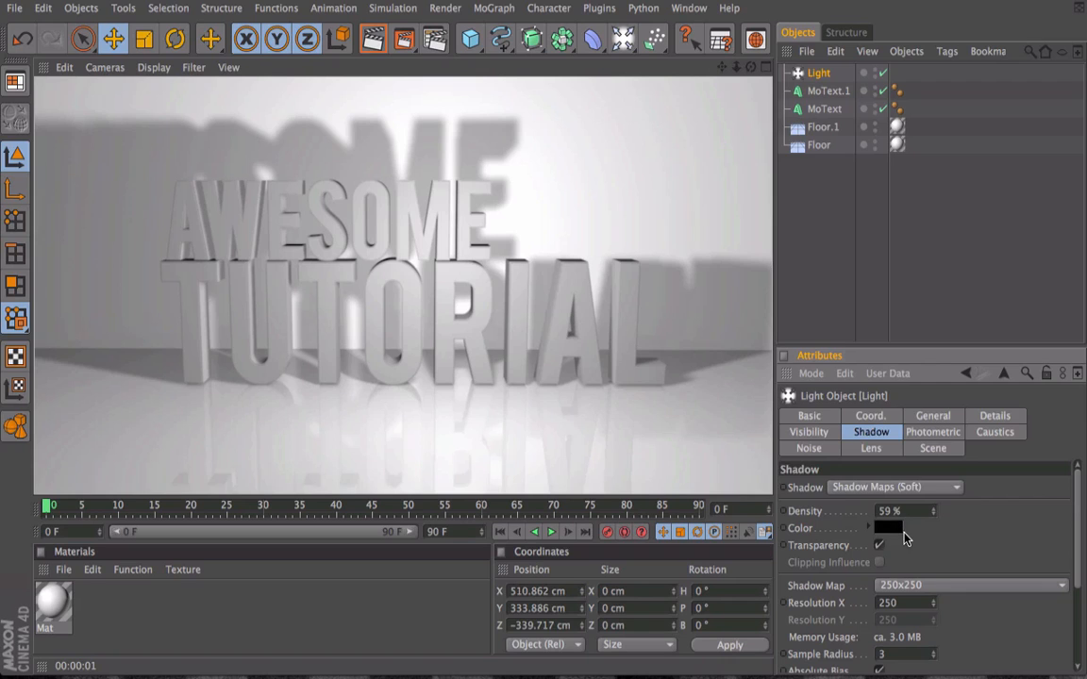
left_click_drag(894, 511, 857, 512)
key("BackSpace")
type("40")
key("Return")
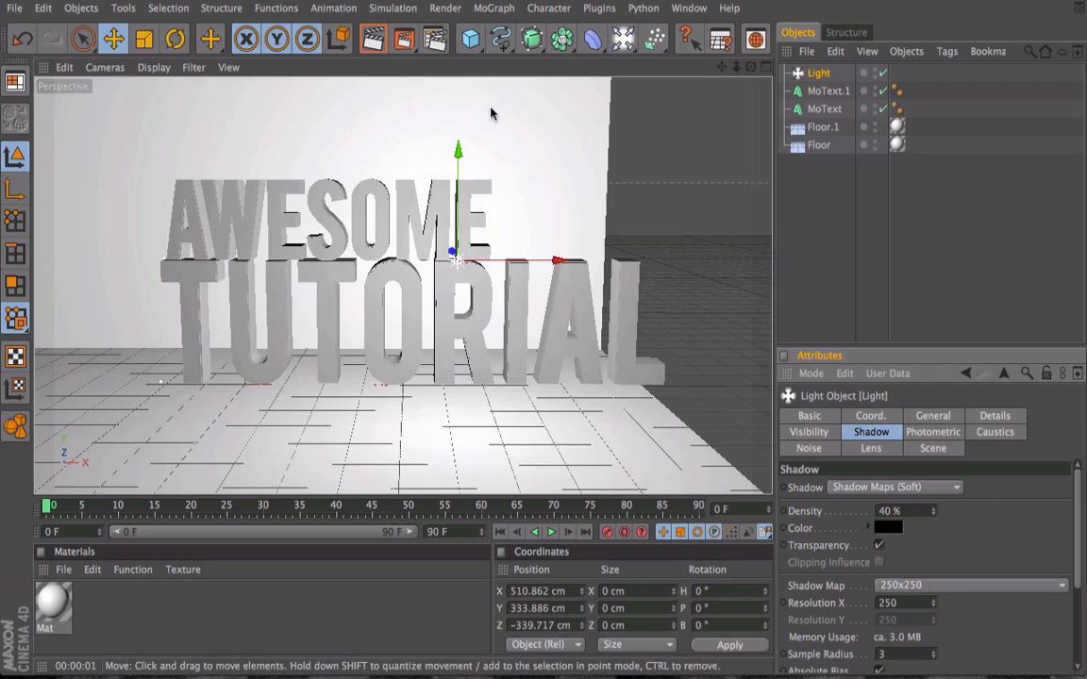
left_click(374, 45)
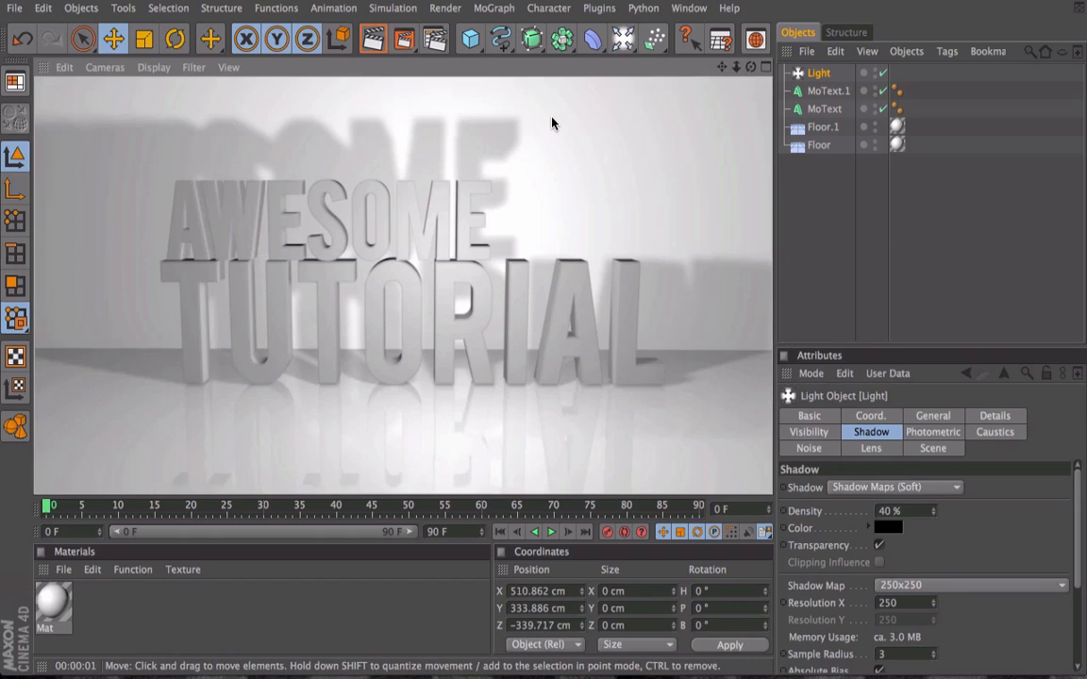
Move the back wall closer to the text, to Z about 161 cm.
left_click(500, 105)
left_click_drag(251, 377, 234, 396)
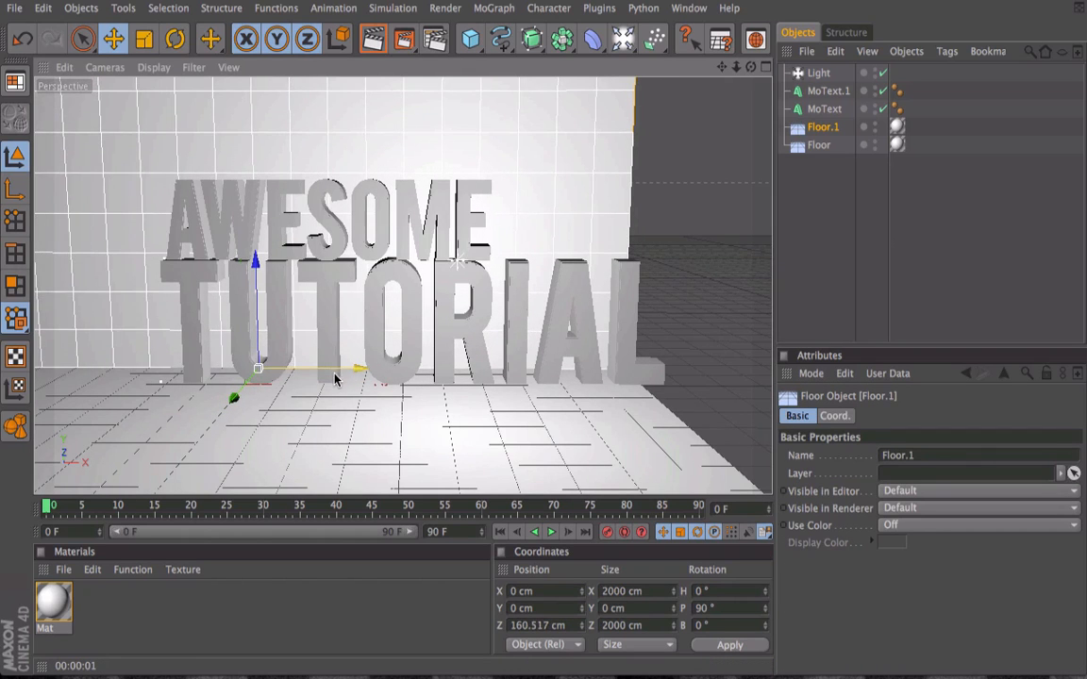
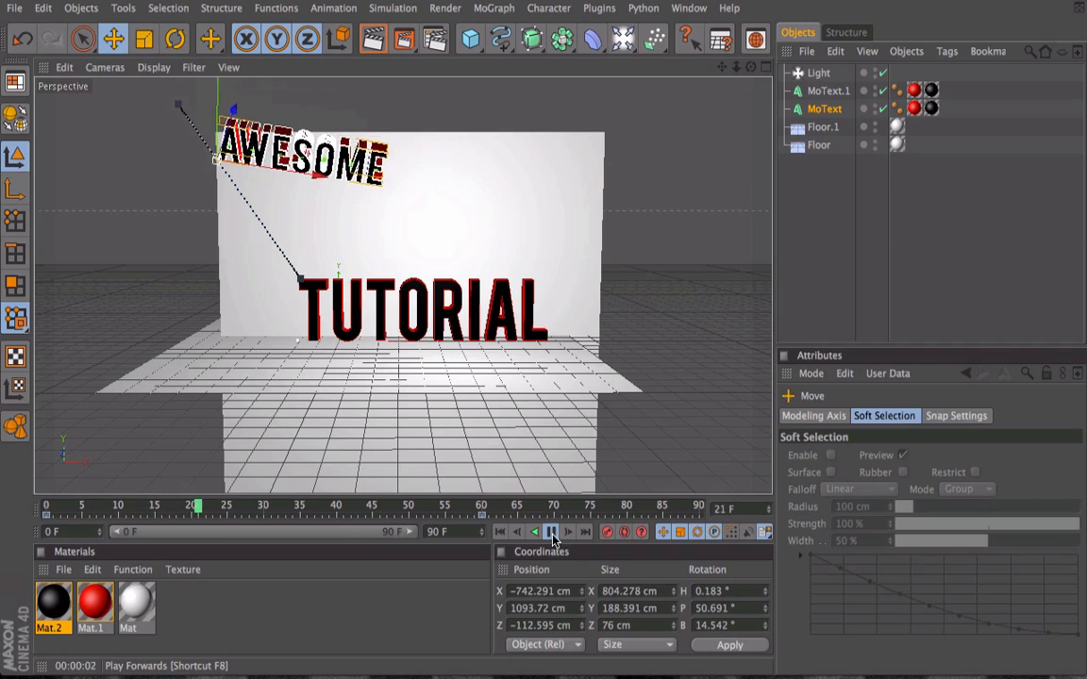
Stop the playback and keyframe the "Tutorial" text in its current position at frame 60.
key("space")
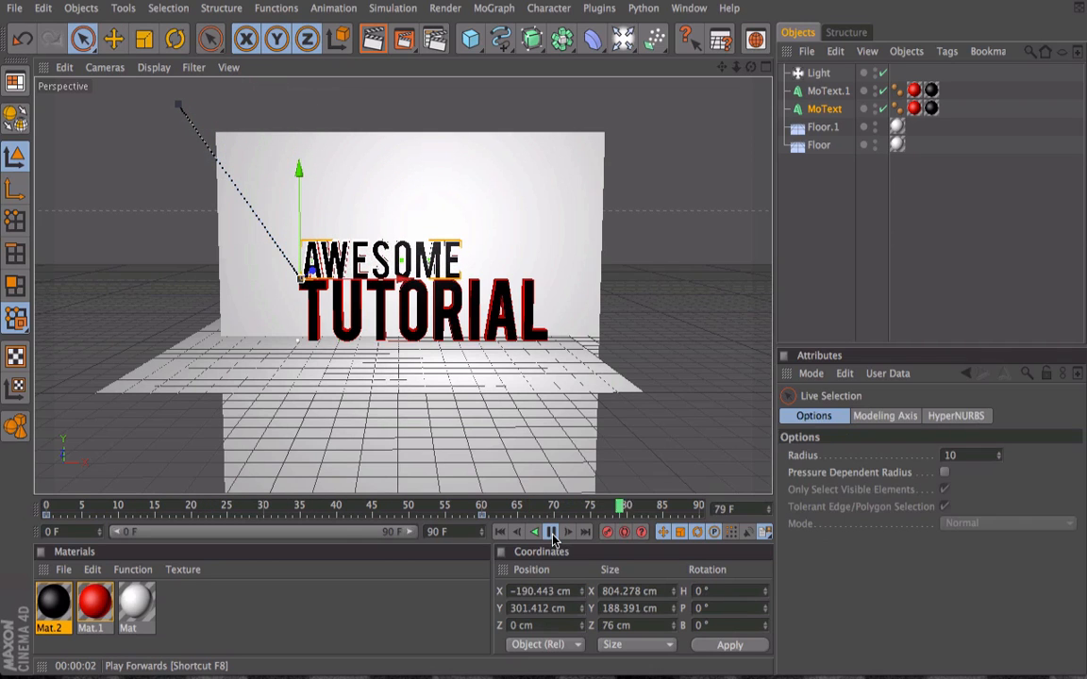
left_click(553, 534)
left_click(424, 325)
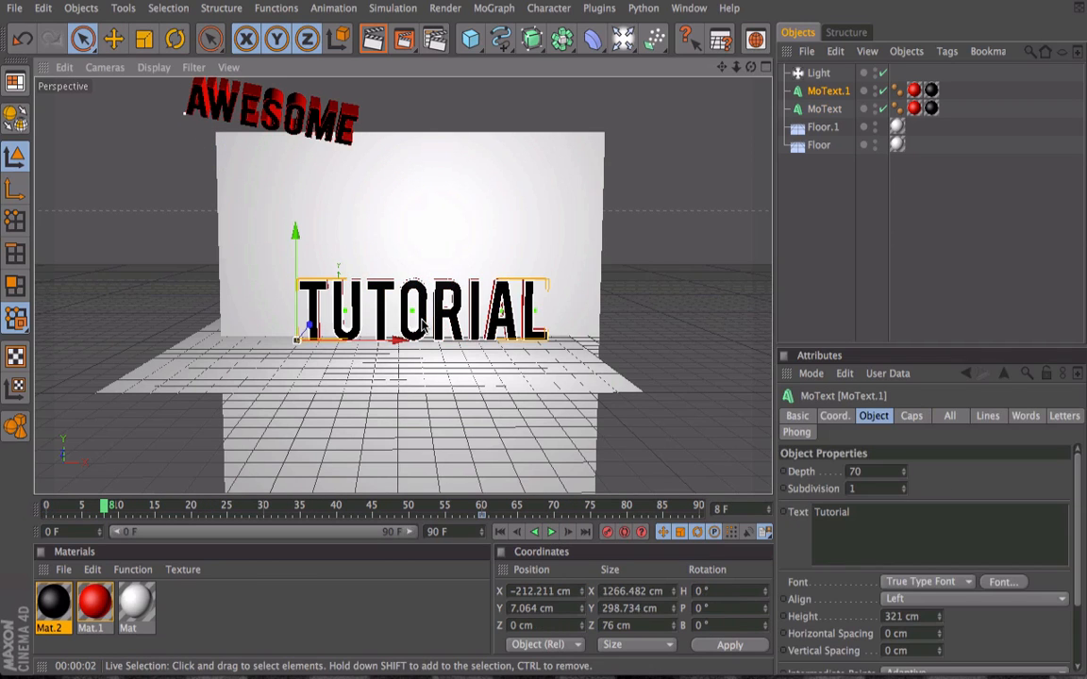
left_click(480, 510)
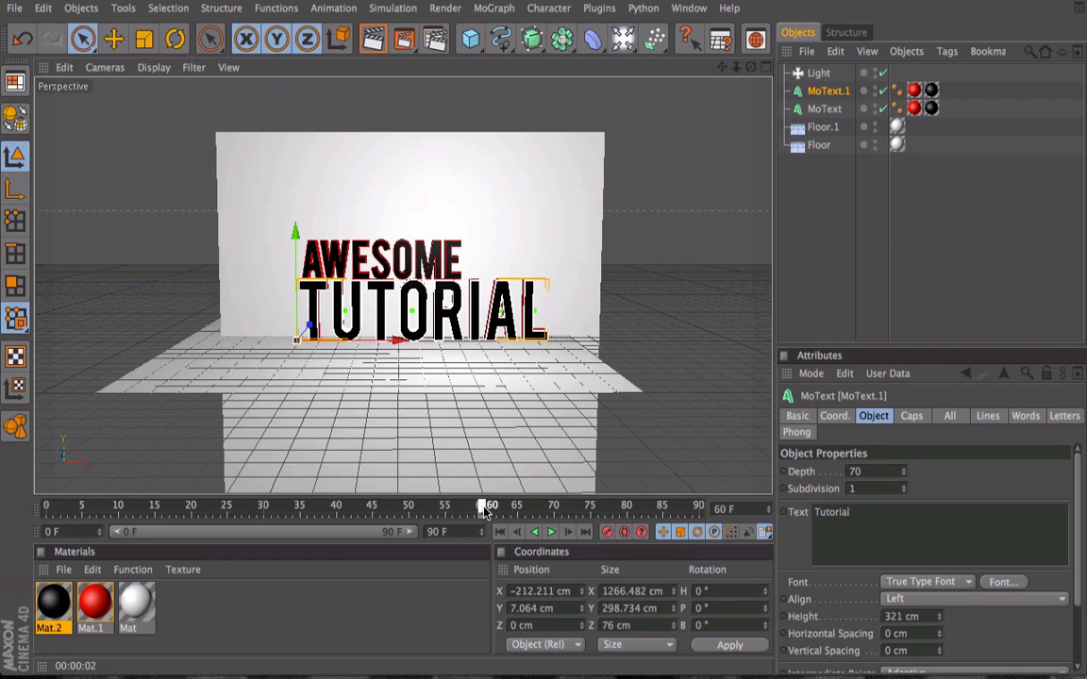
Keyframe "Tutorial" at frame 0 out of view at X about 2328 cm, and play back the animation.
left_click_drag(465, 512, 44, 528)
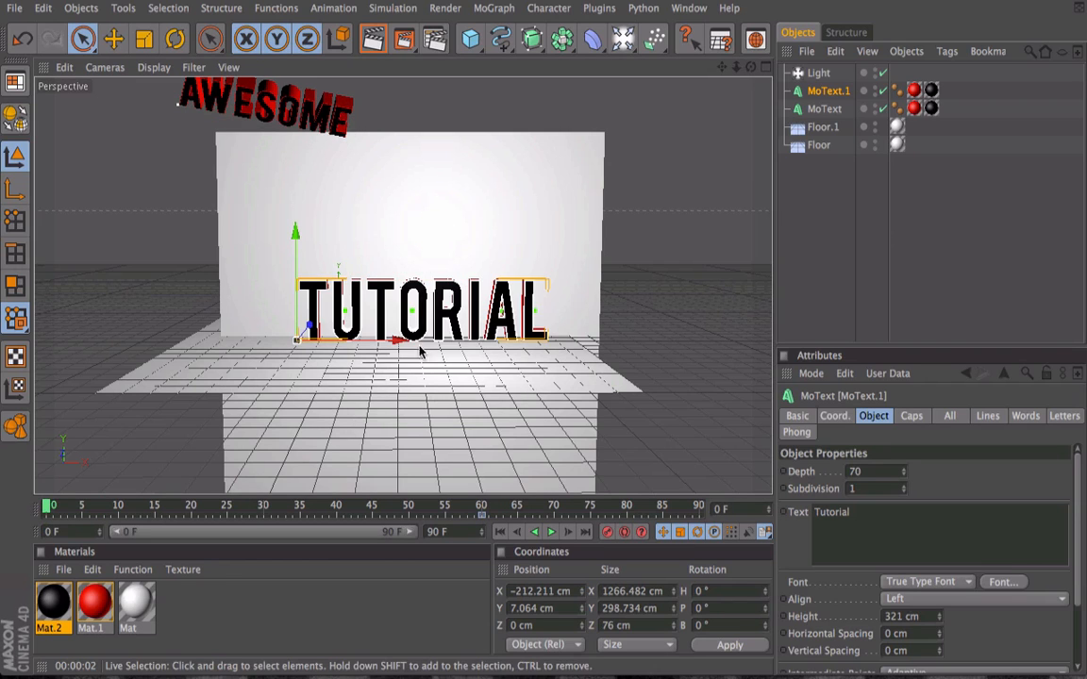
left_click_drag(400, 339, 897, 339)
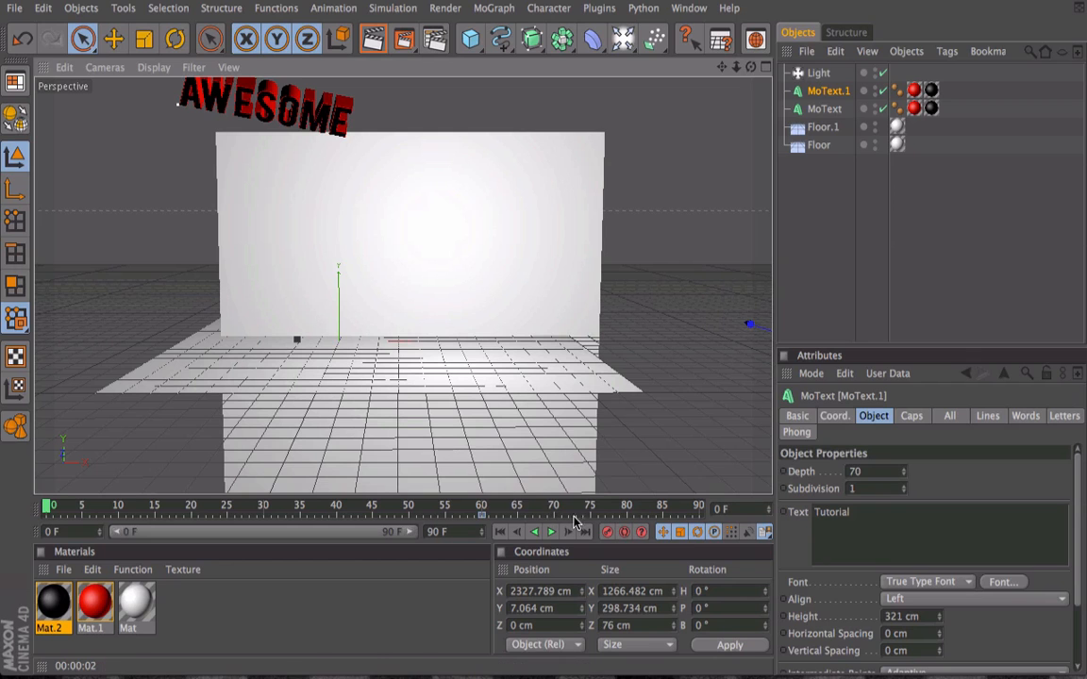
left_click(551, 533)
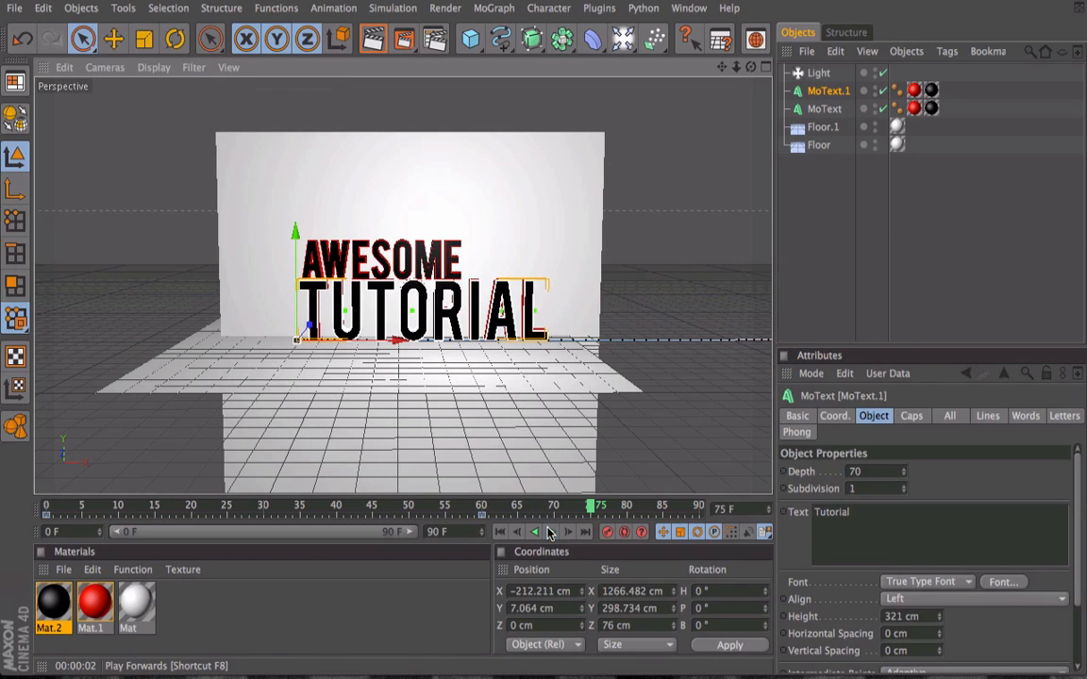
Frame both words large and centered in the perspective view and render a preview at frame 75.
scroll(497, 351, "up", 5)
scroll(495, 349, "down", 2)
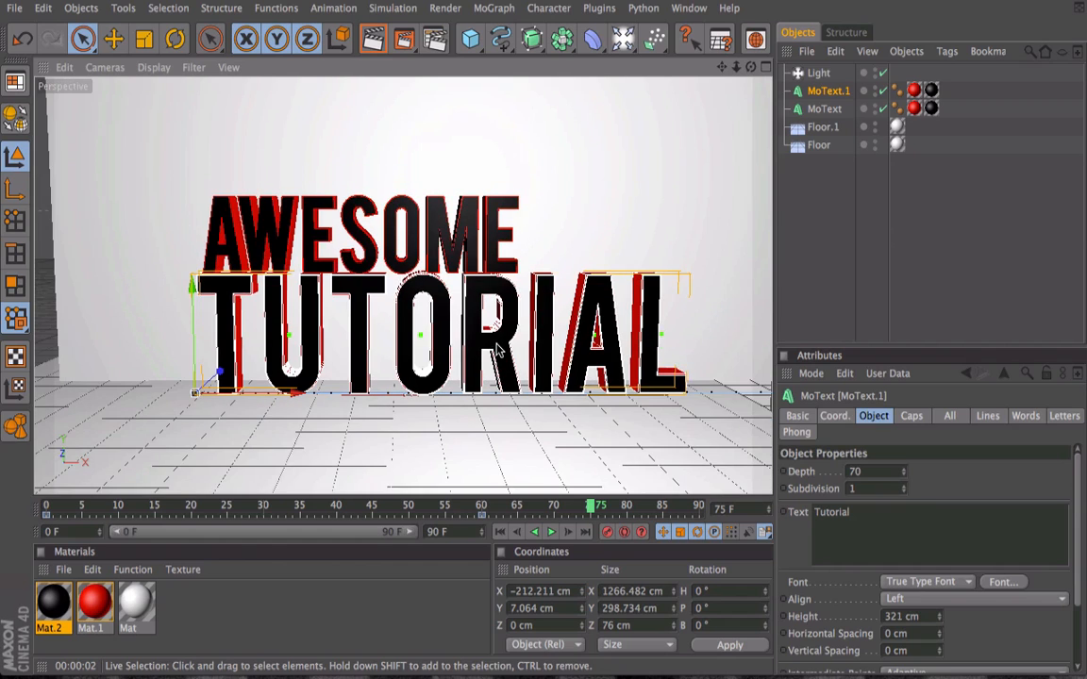
left_click_drag(722, 66, 702, 63)
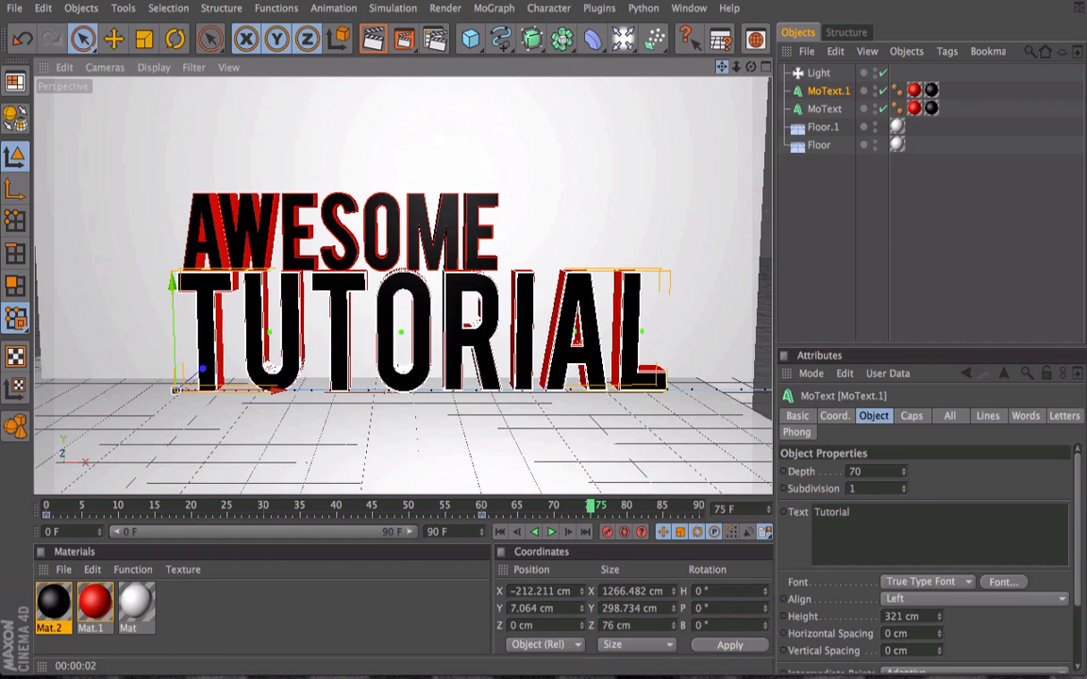
left_click(373, 37)
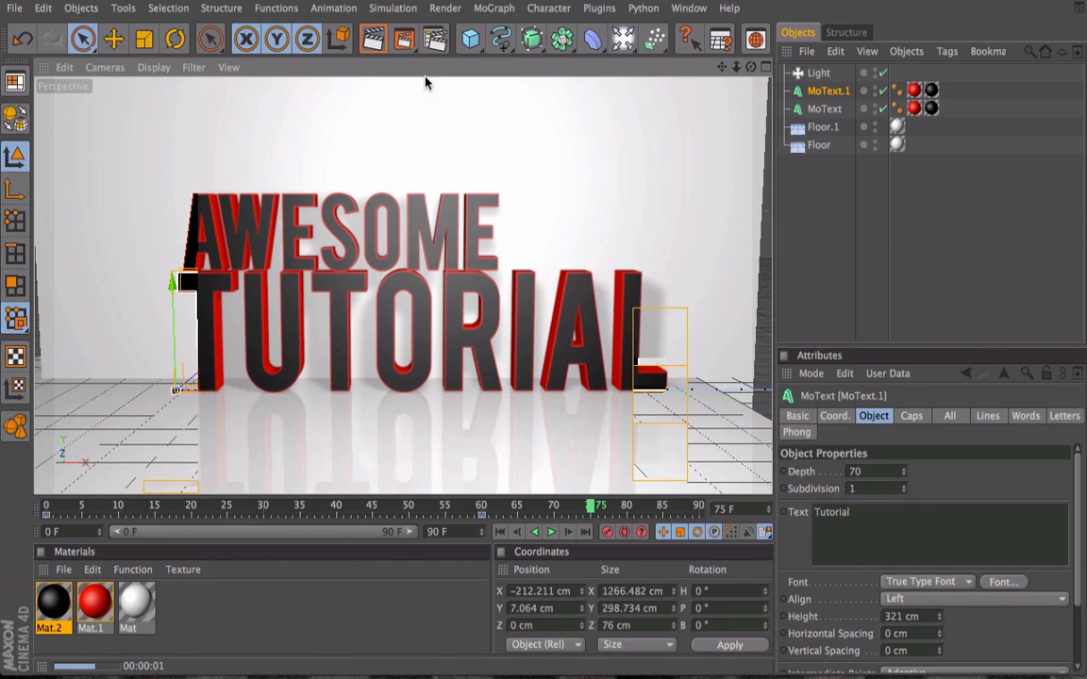
left_click(815, 204)
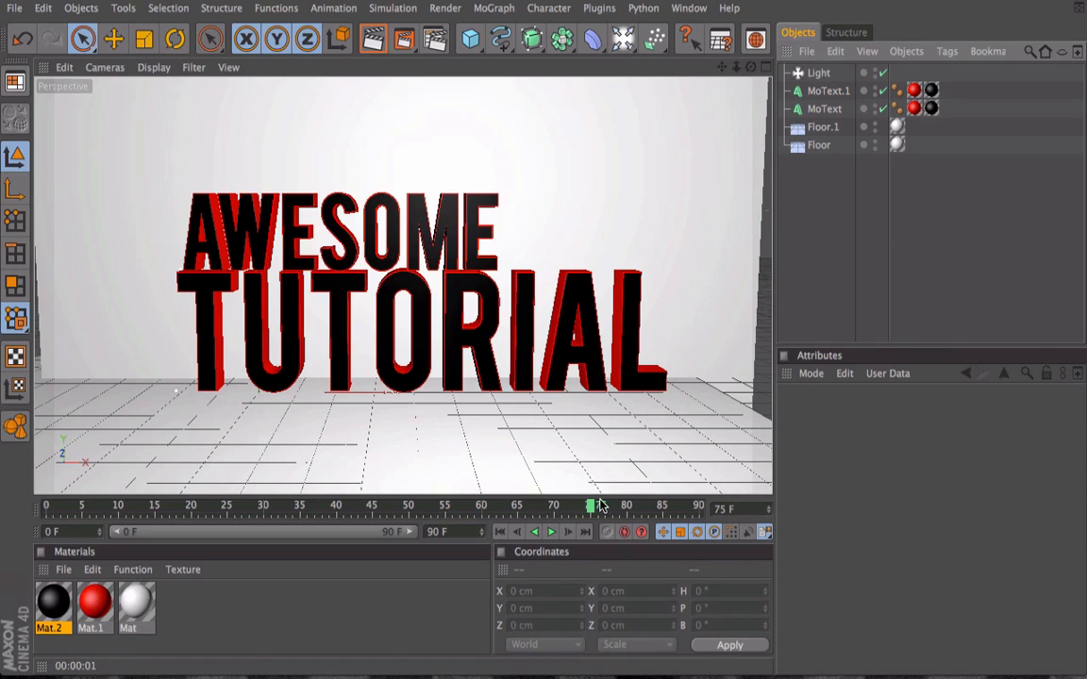
Extend the animation's end to 200 frames, show the full range on the timeline and go to frame 120.
left_click_drag(601, 506, 698, 506)
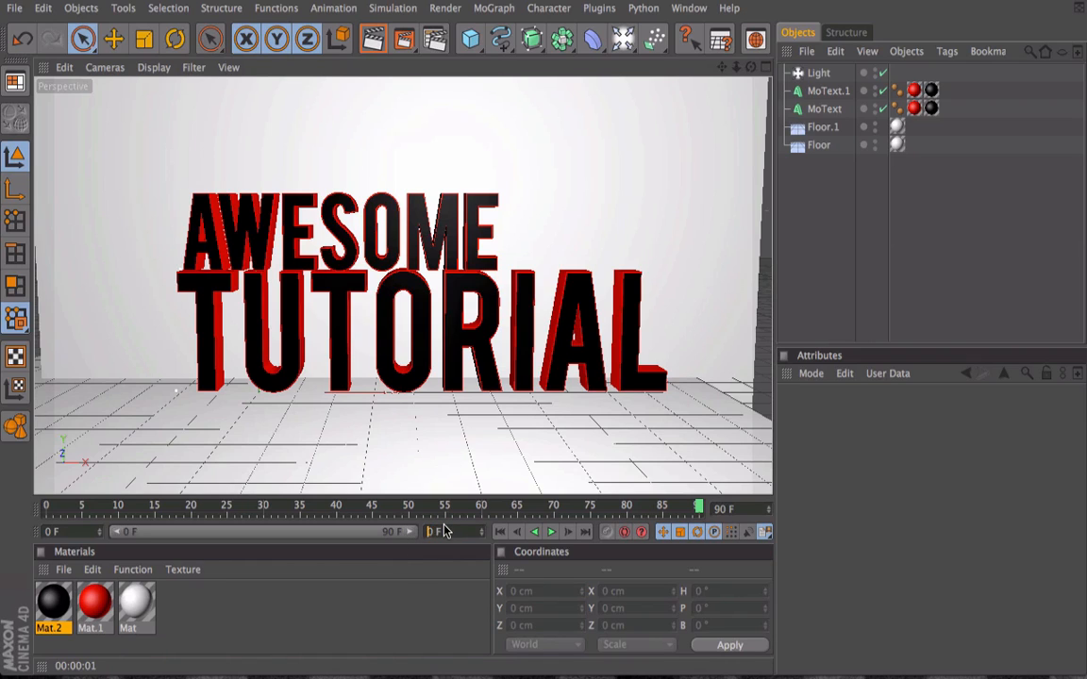
left_click(402, 560)
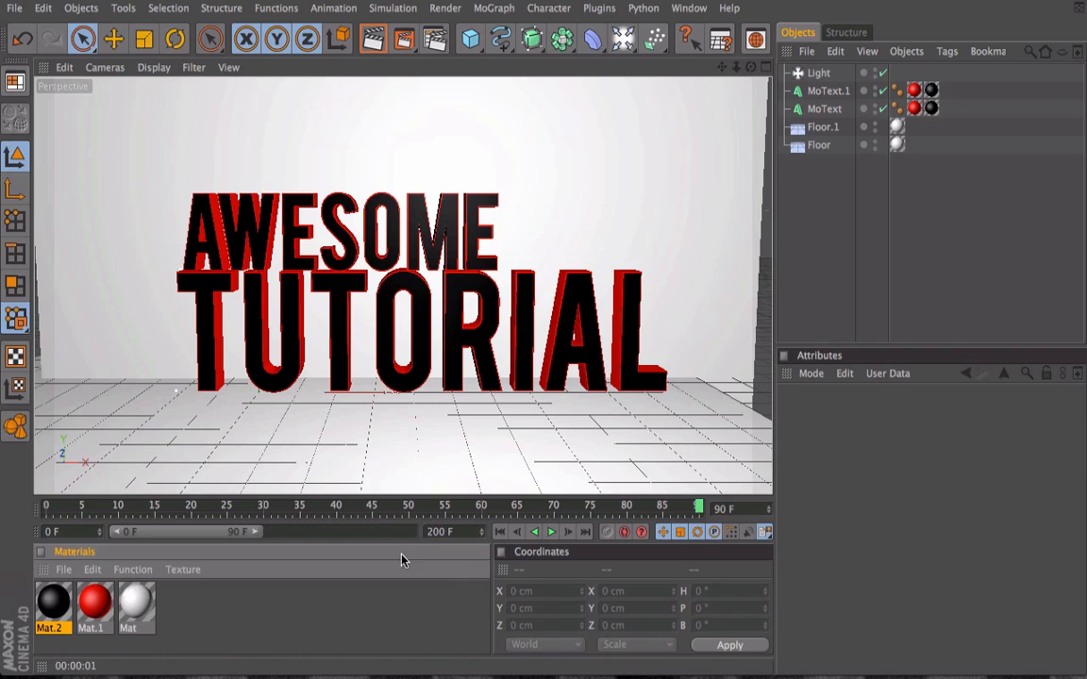
left_click_drag(257, 538, 413, 534)
left_click_drag(339, 507, 441, 525)
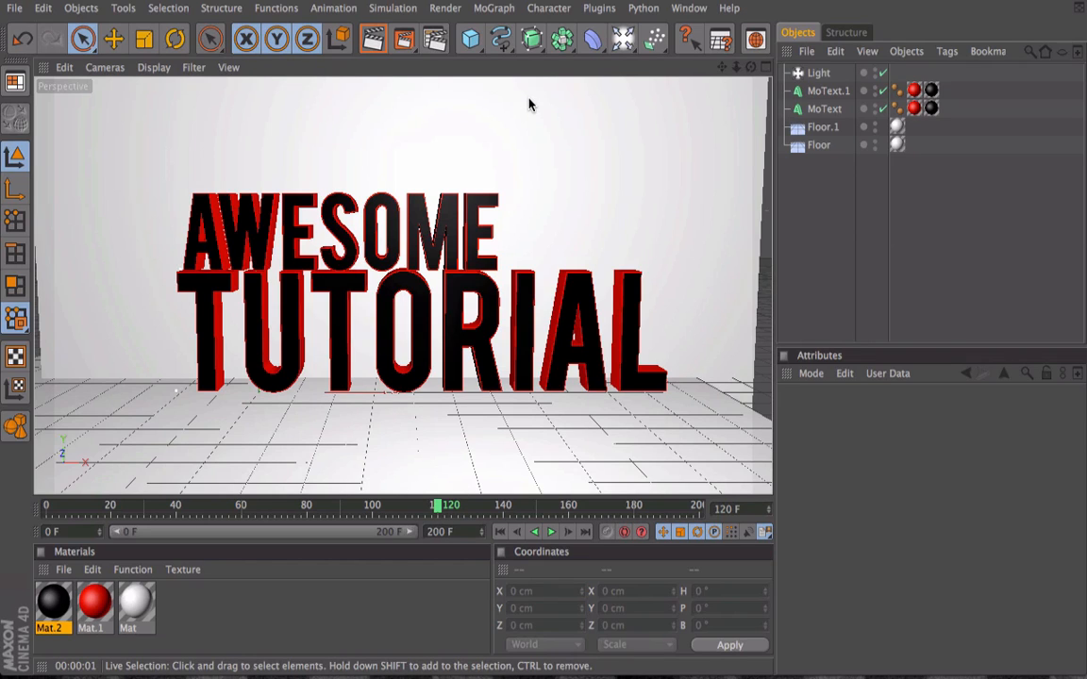
Add rigid body dynamics to both the "Awesome" and "Tutorial" text objects.
left_click(386, 223)
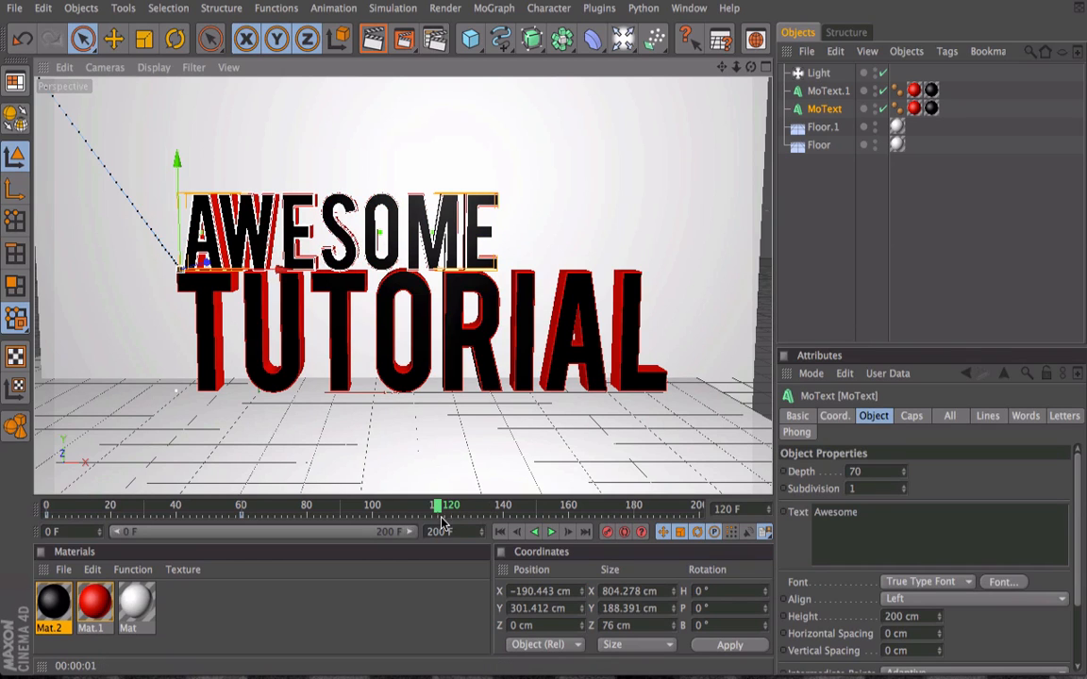
mouse_move(439, 510)
left_mouse_down()
mouse_move(395, 511)
mouse_move(438, 510)
left_mouse_up()
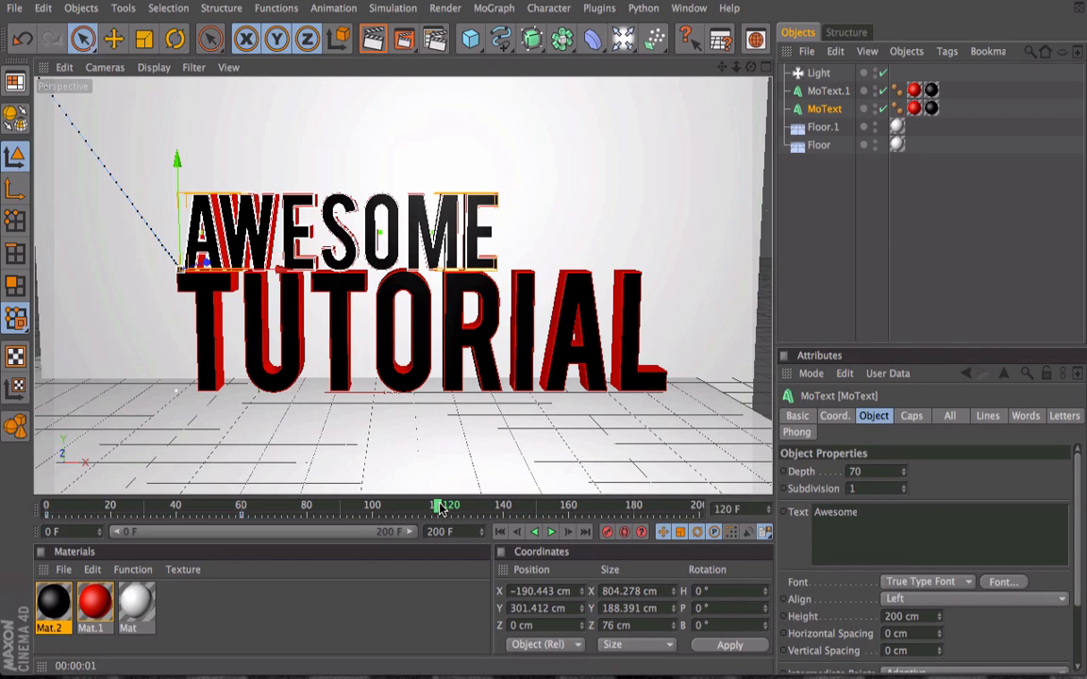
left_click_drag(441, 507, 437, 510)
left_click(828, 91)
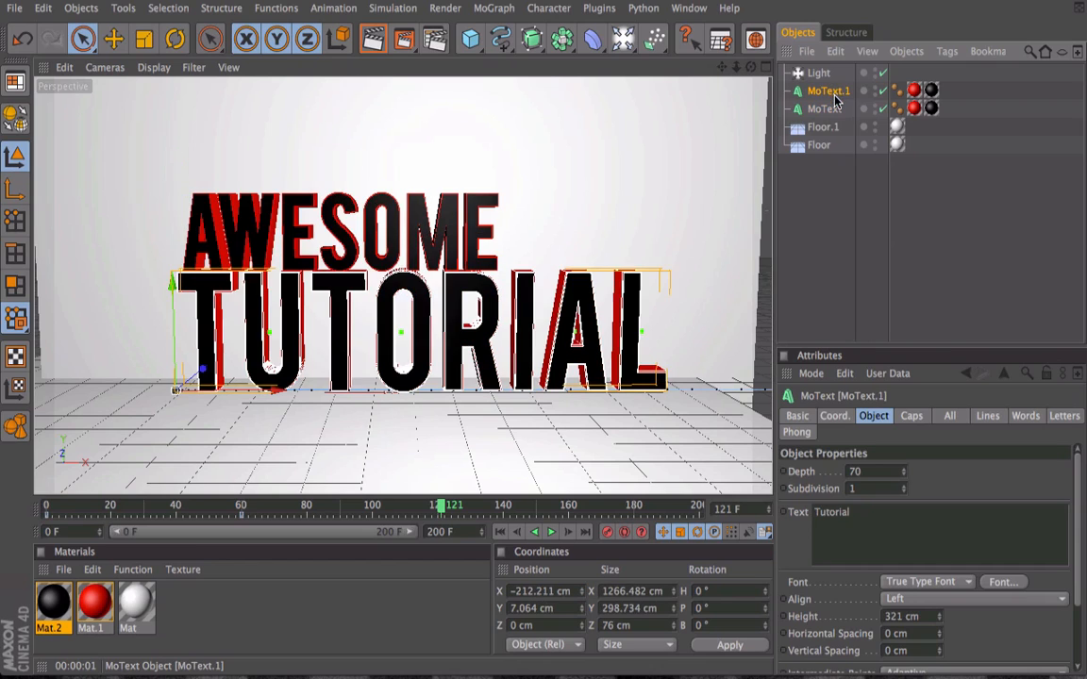
left_click(820, 109, "ctrl")
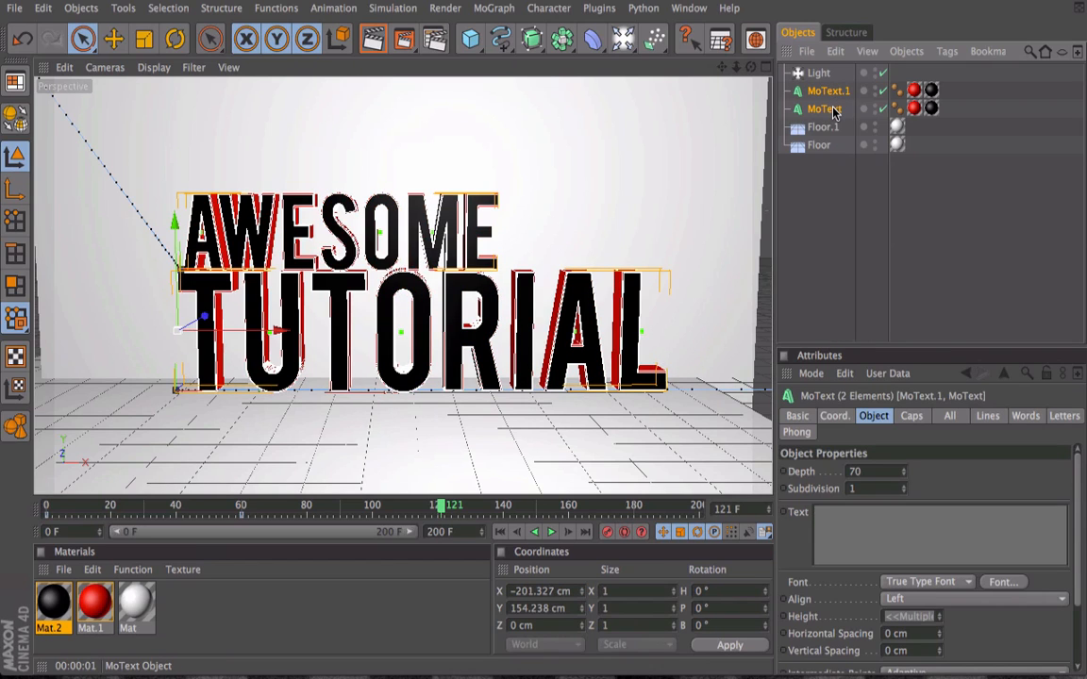
left_click(392, 8)
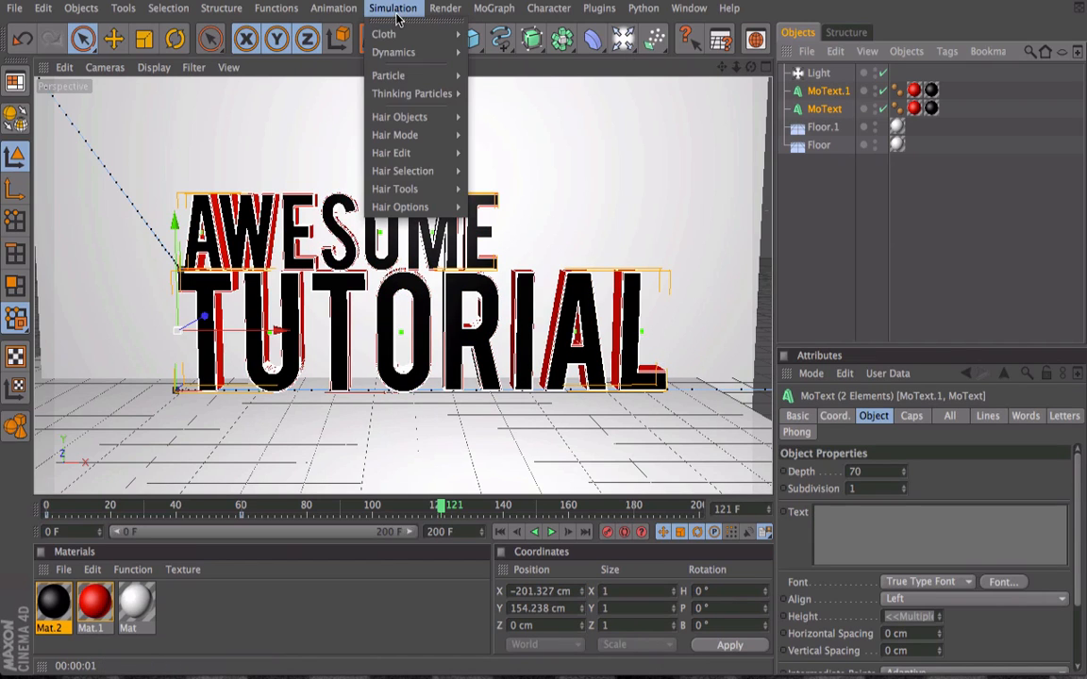
mouse_move(406, 52)
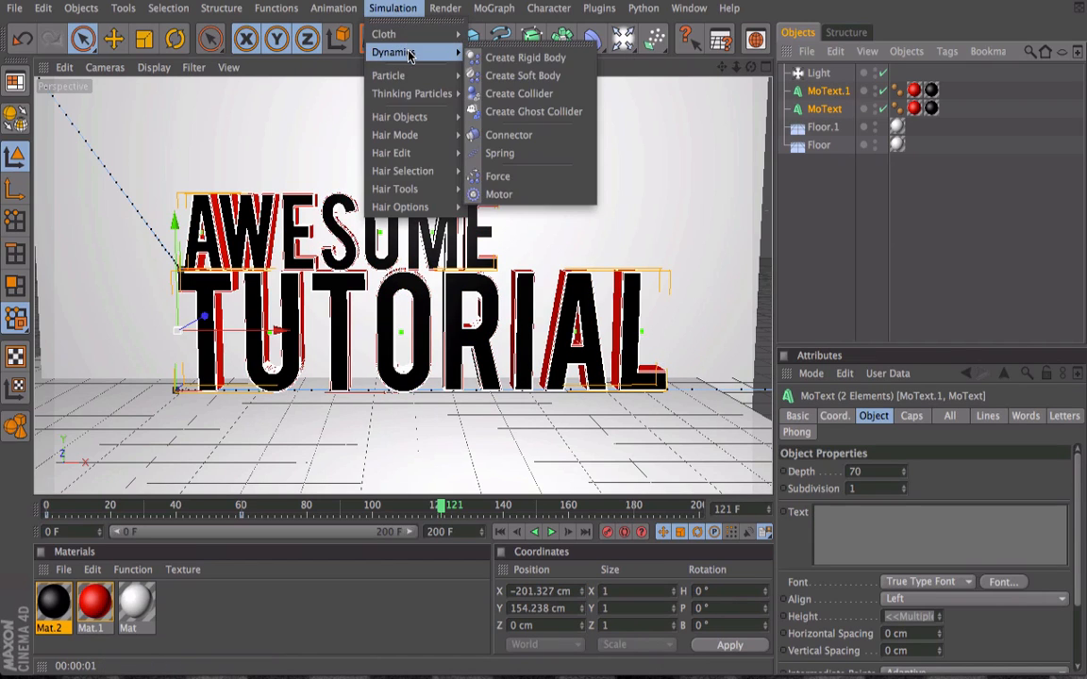
left_click(526, 58)
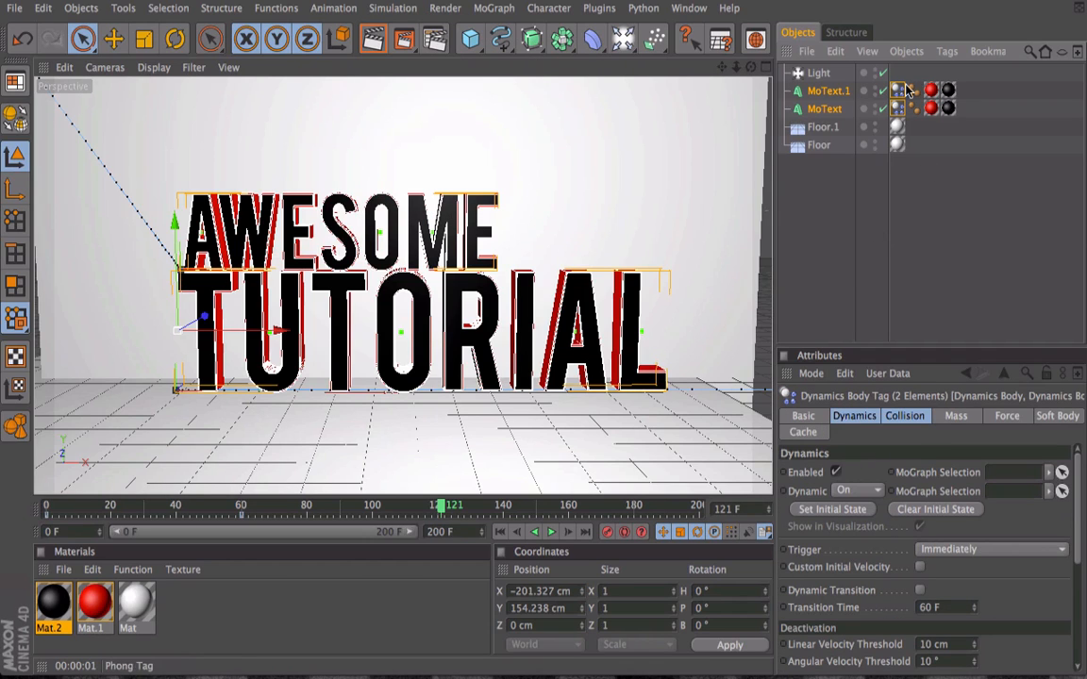
Play the animation from the first frame to check how both rigid body texts behave, and rewind it.
left_click(913, 158)
left_click(897, 109)
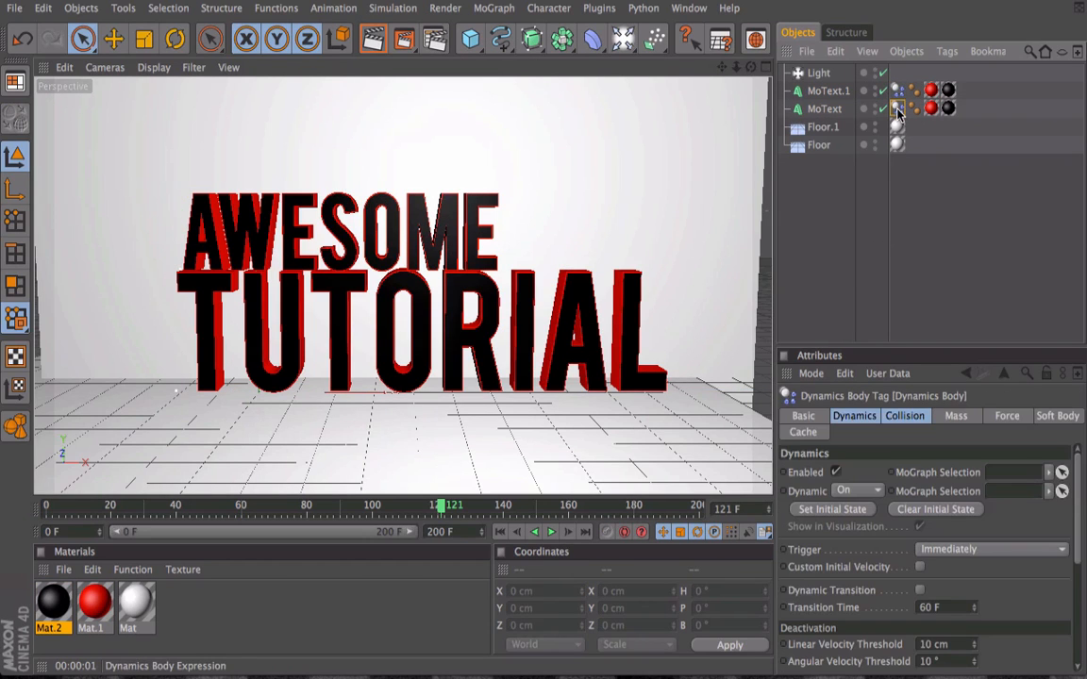
left_click(500, 533)
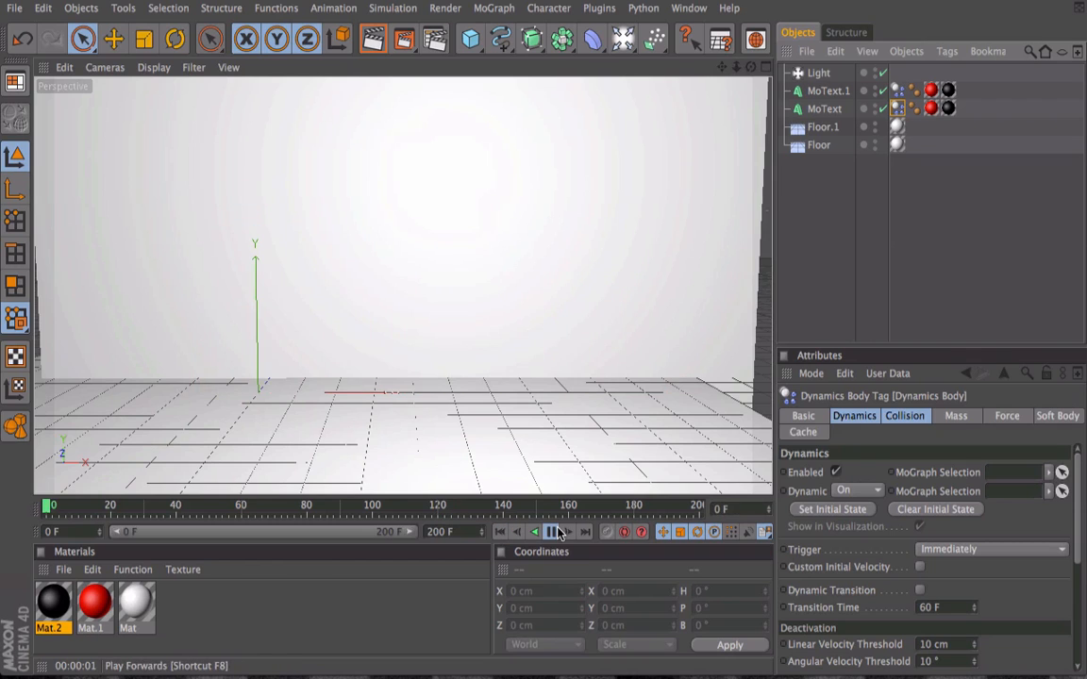
left_click(551, 532)
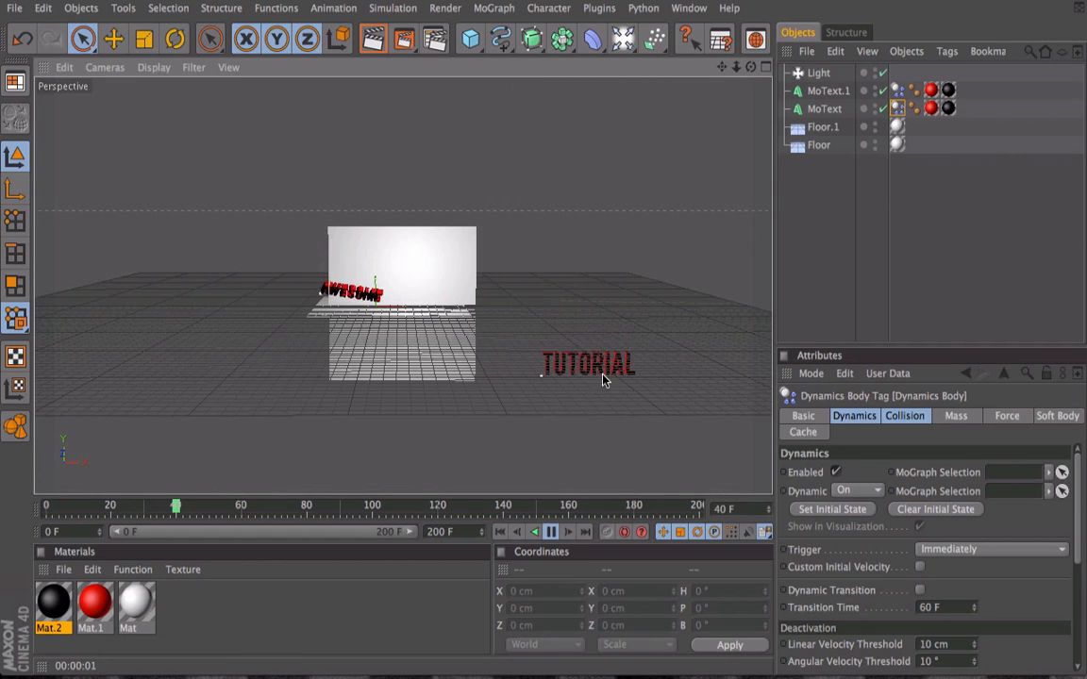
left_click(500, 532)
scroll(505, 247, "up", 8)
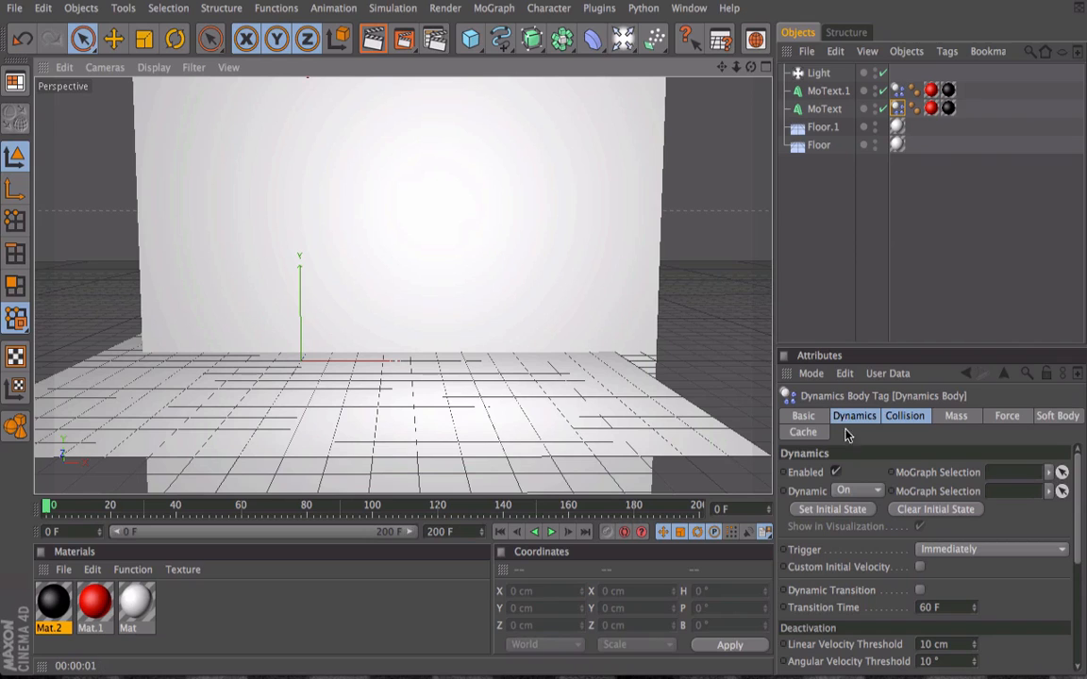
Set the trigger of both texts' dynamics body tags to On Collision.
left_click(897, 91, "shift")
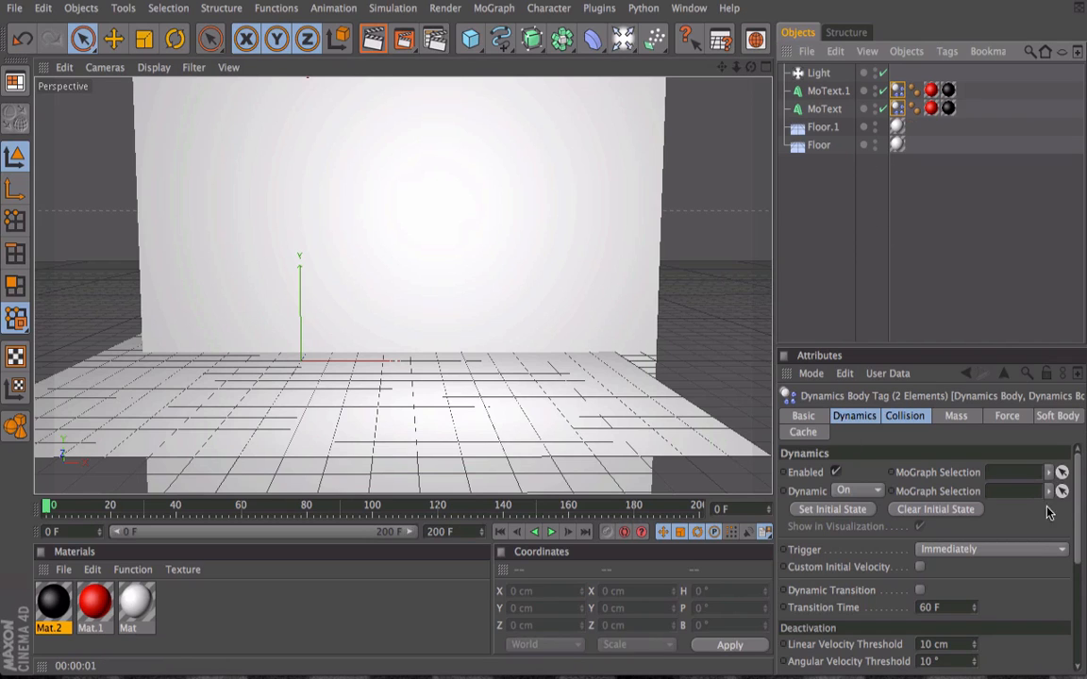
left_click(1019, 551)
left_click(1016, 600)
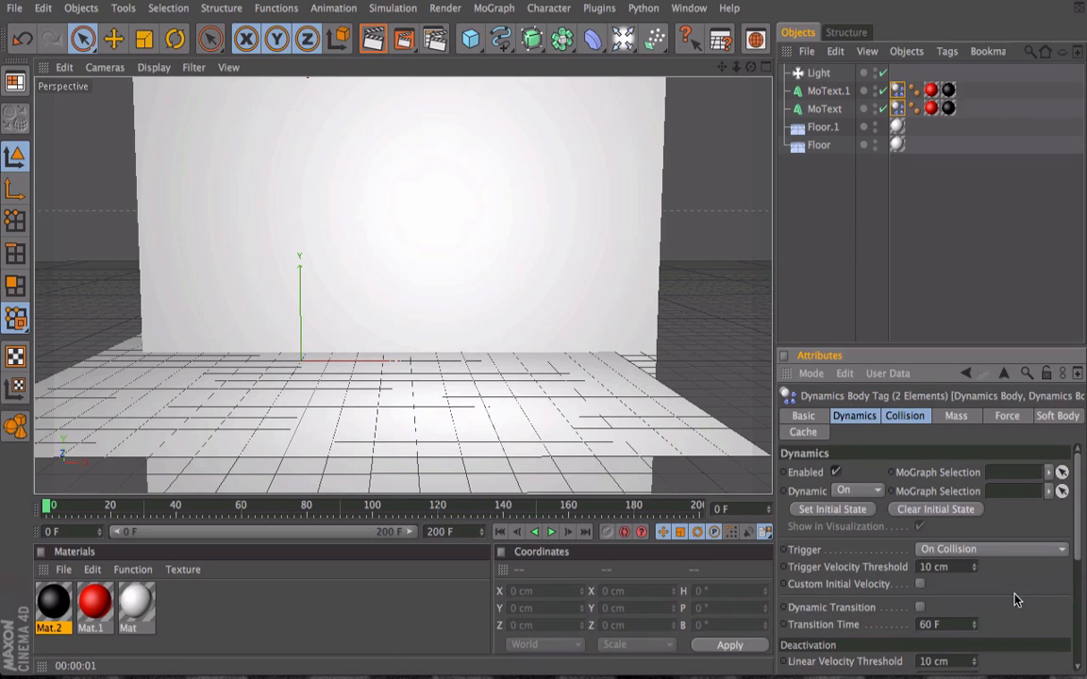
Play the animation to check the collision trigger's effect and return to frame 0.
left_click(552, 533)
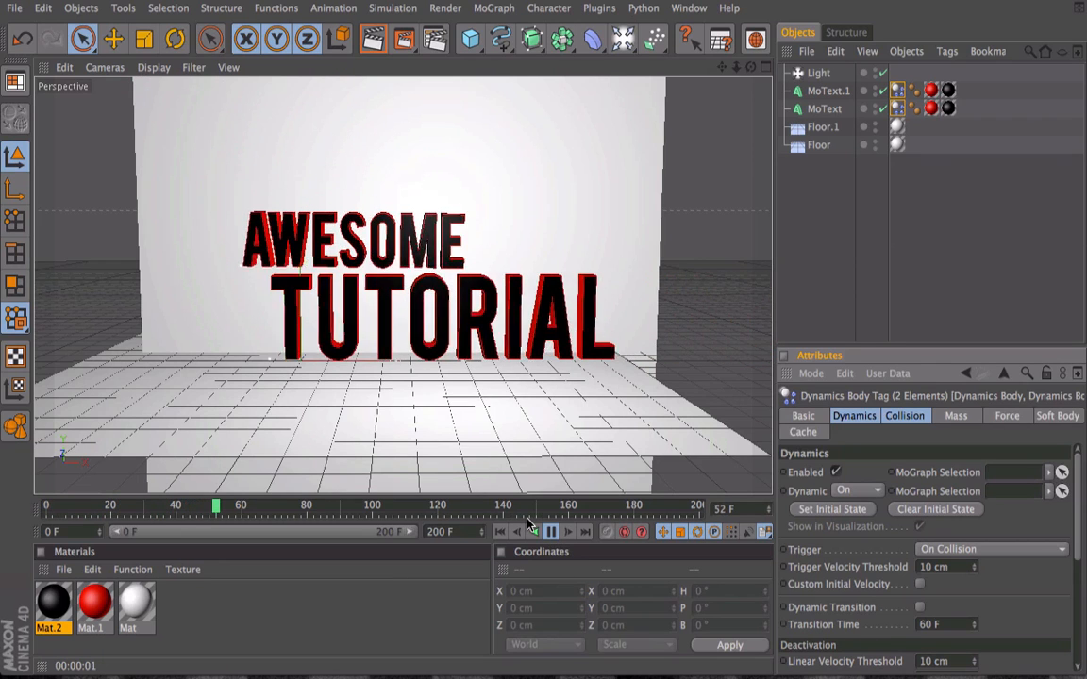
left_click(552, 532)
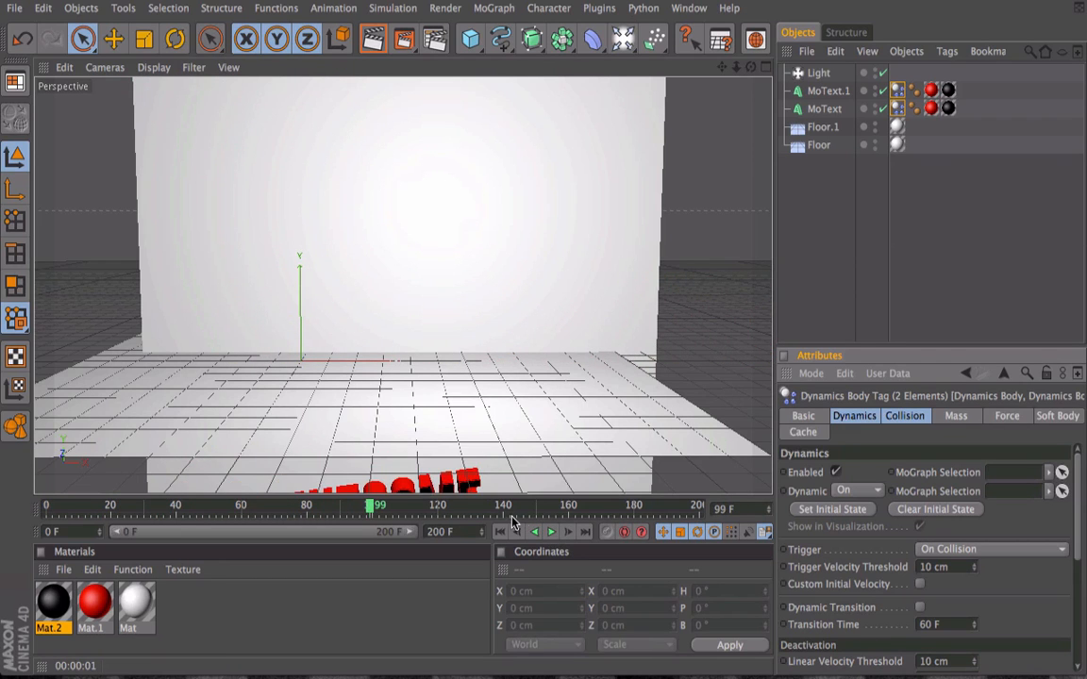
left_click_drag(488, 510, 45, 515)
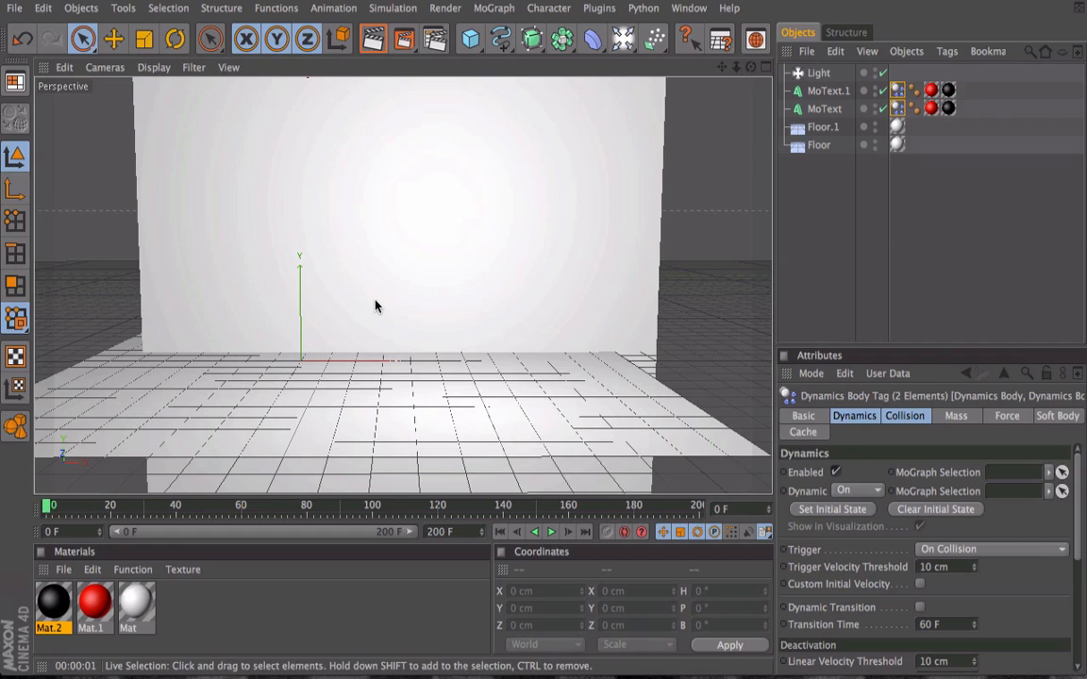
Go to frame 60 and delete the "Awesome" text's keyframe there.
scroll(374, 305, "down", 2)
left_click_drag(226, 508, 243, 508)
scroll(371, 197, "up", 3)
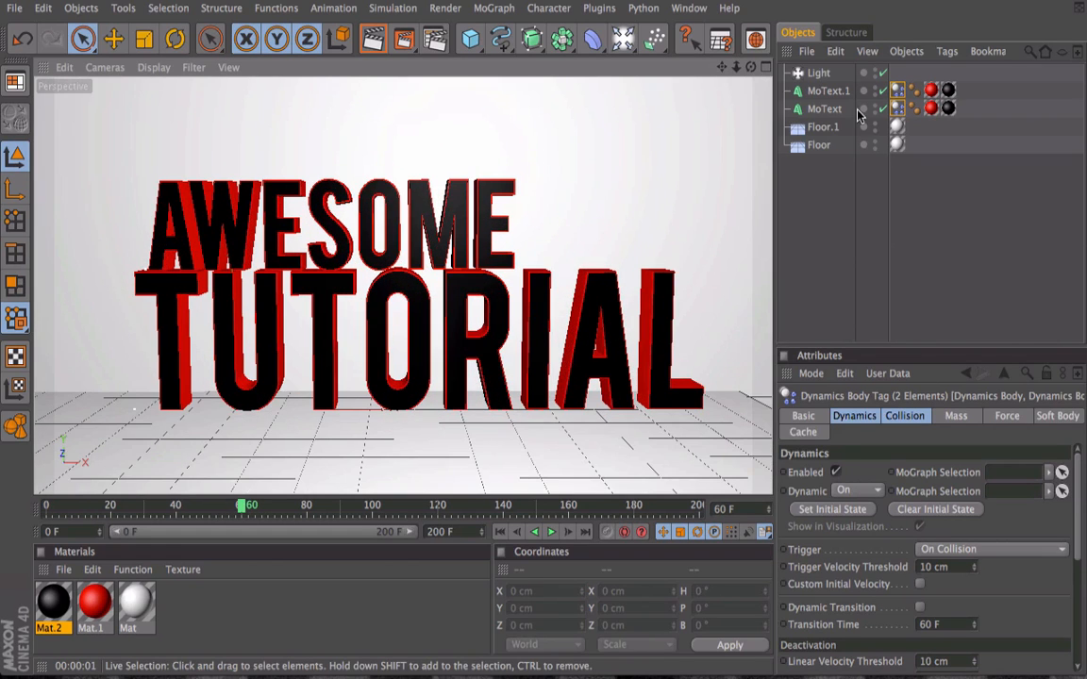
left_click(828, 92)
left_click(823, 108)
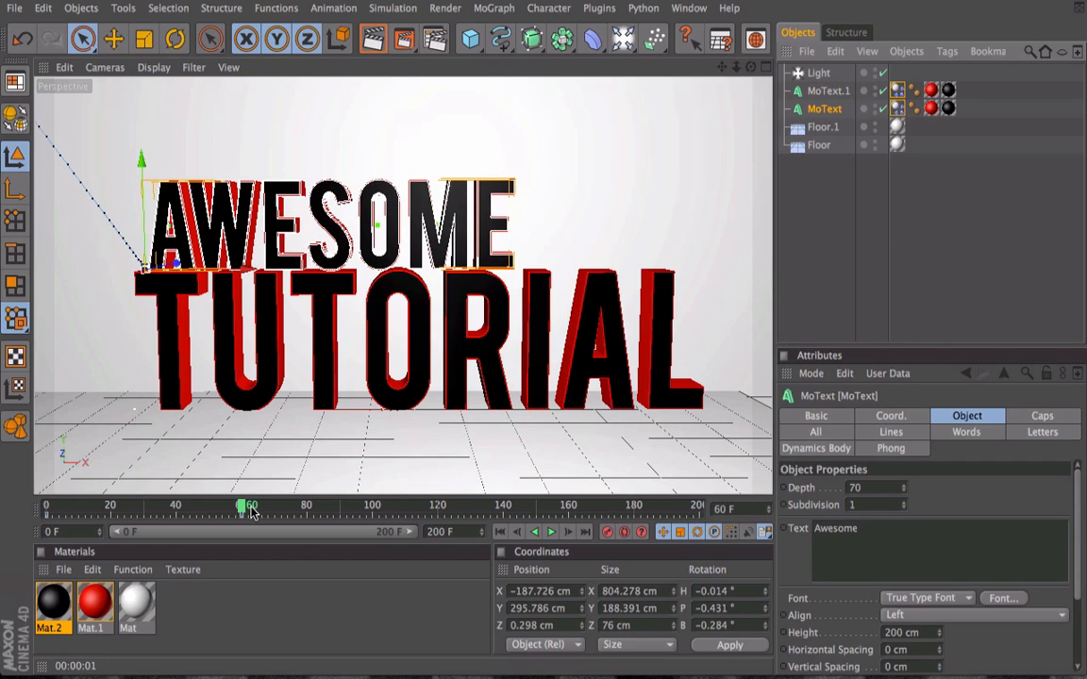
left_click_drag(252, 517, 217, 518)
key("Delete")
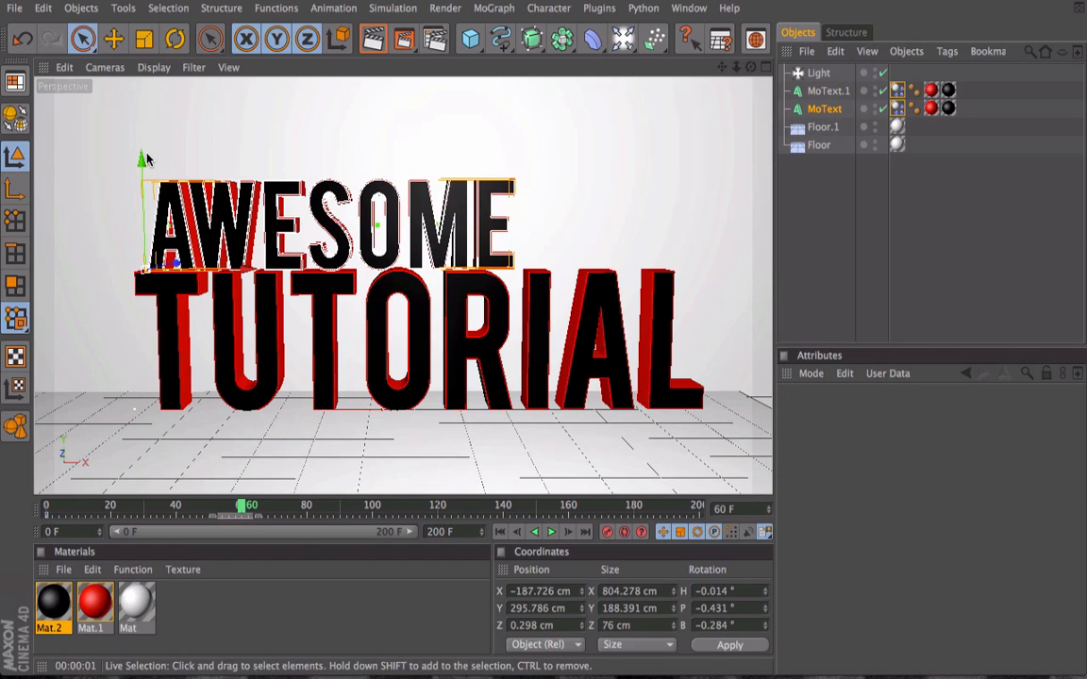
left_click_drag(141, 158, 140, 157)
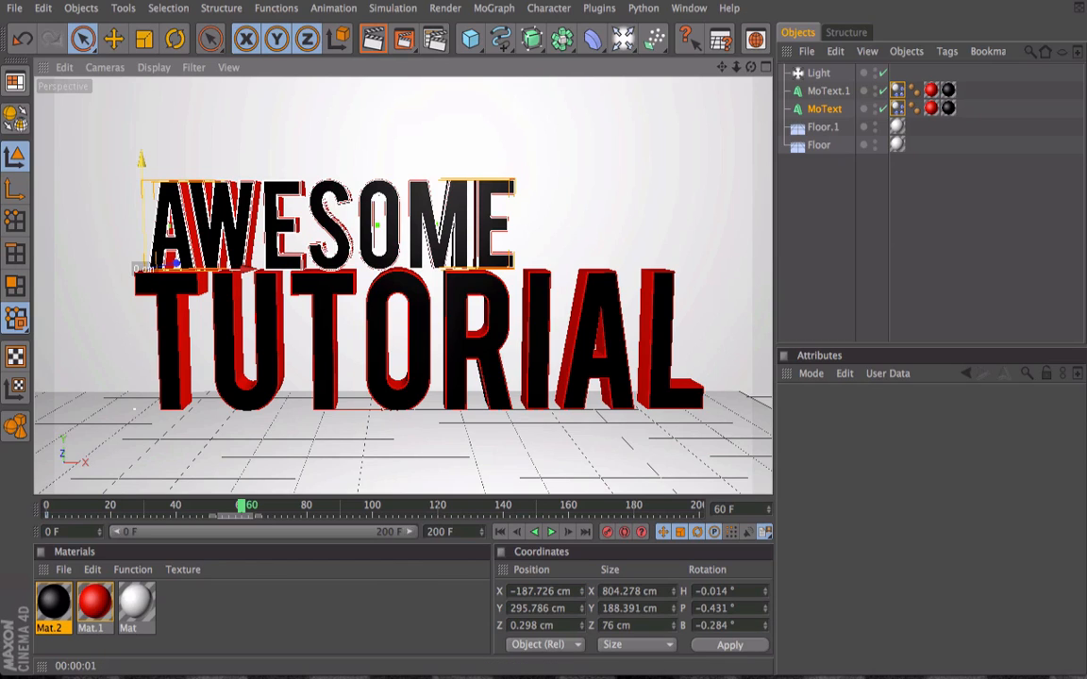
Delete the dynamics body tags from both text objects.
left_click(896, 91)
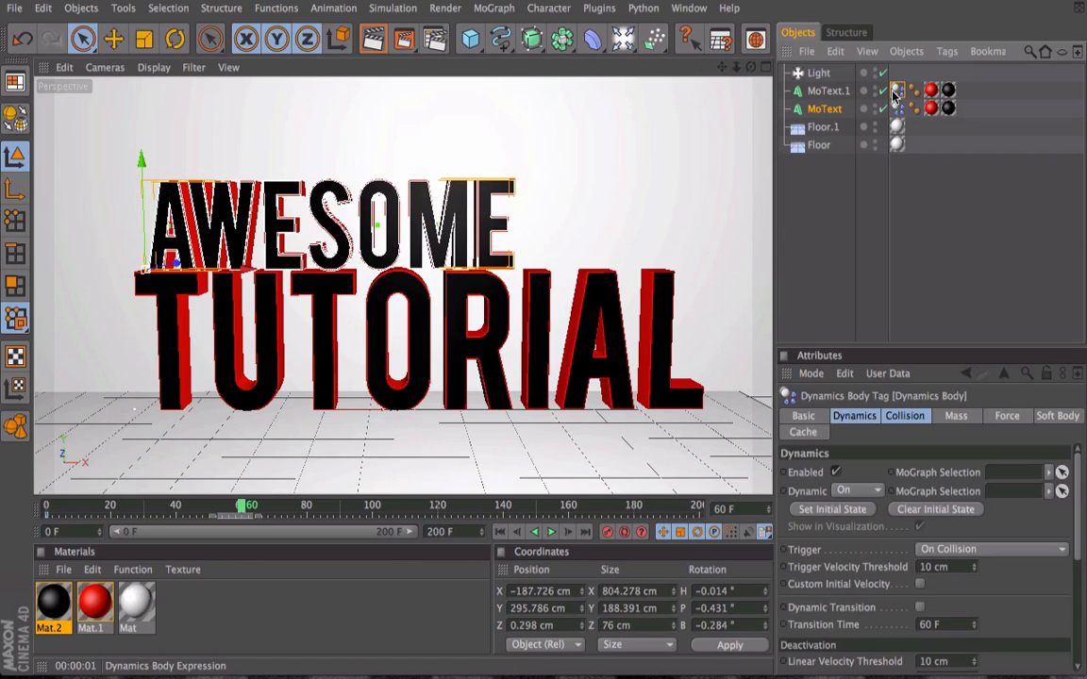
left_click(897, 110, "shift")
key("Delete")
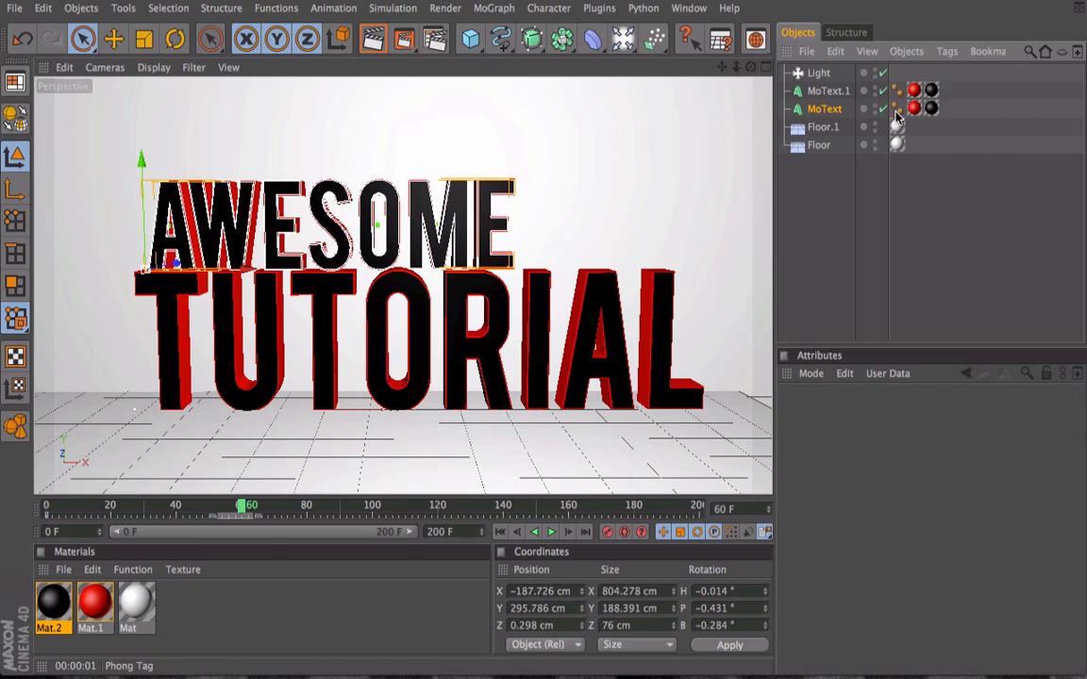
Raise the "Awesome" text to Y about 307 cm, checking it with preview renders, and keyframe it at frame 60.
left_click_drag(141, 158, 142, 157)
left_click(374, 49)
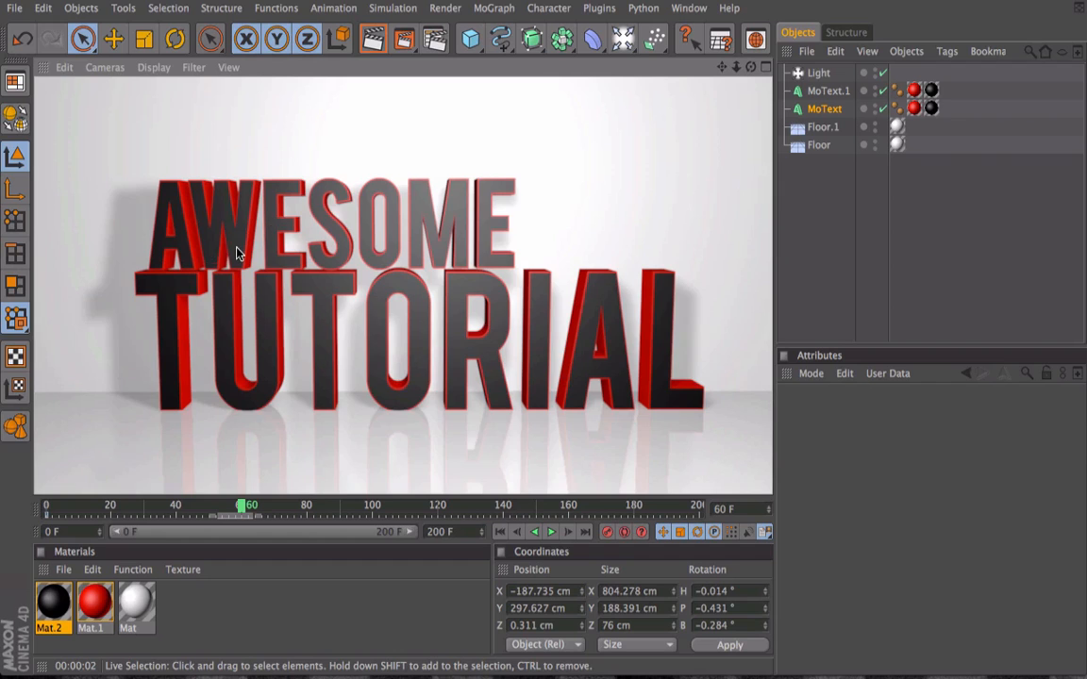
left_click(237, 248)
left_click_drag(137, 176, 138, 173)
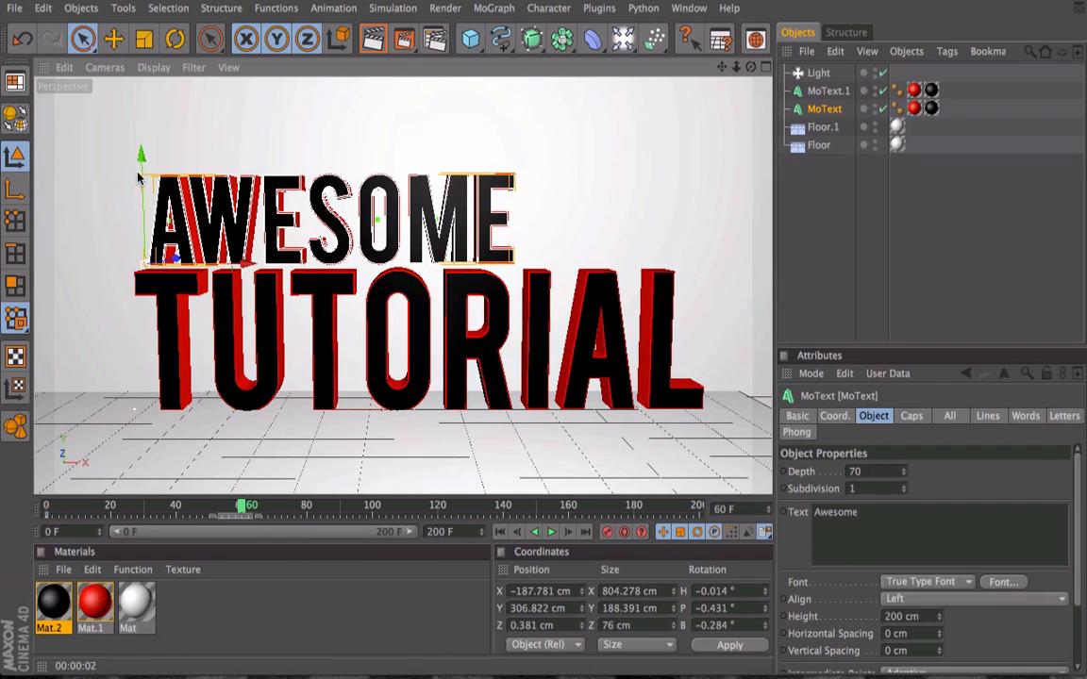
left_click(375, 38)
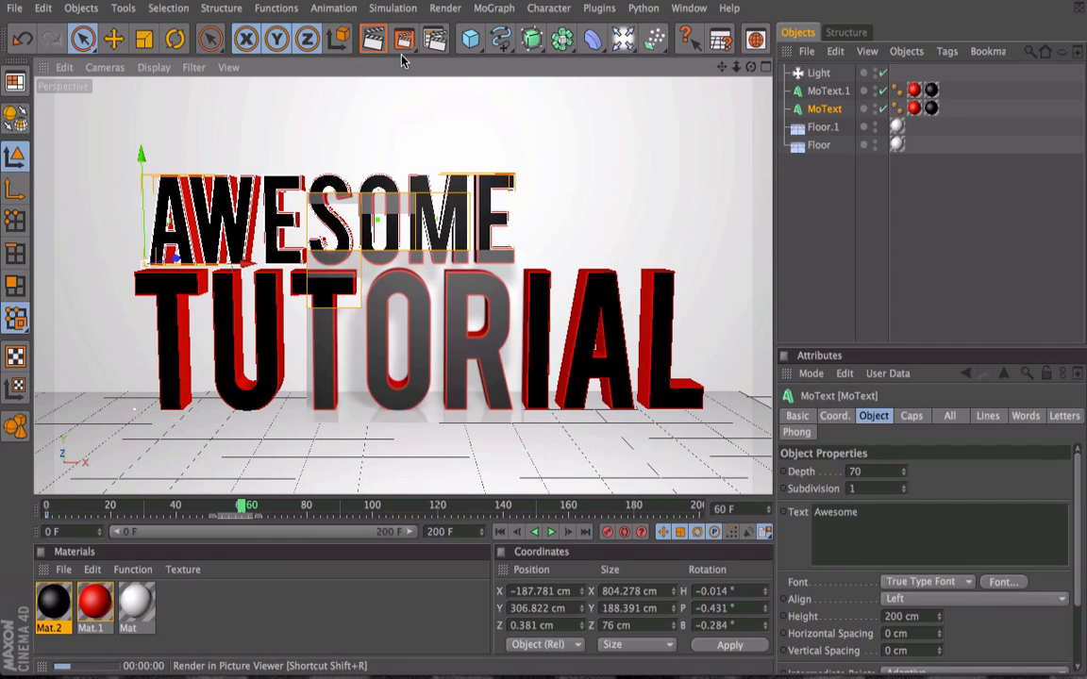
left_click(453, 219)
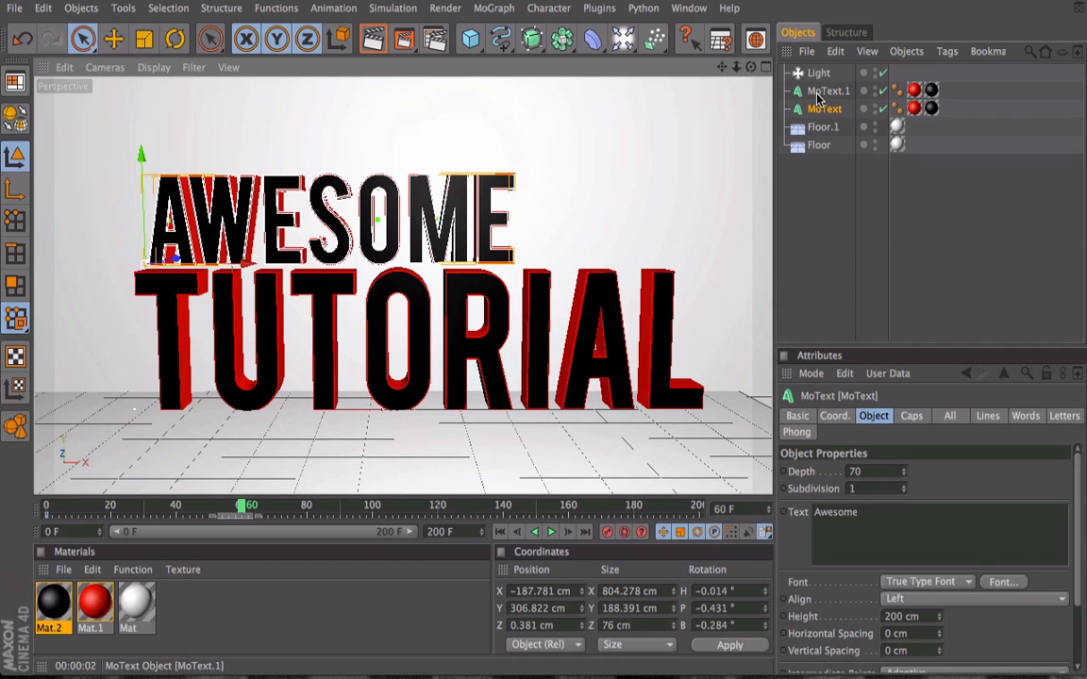
left_click(604, 533)
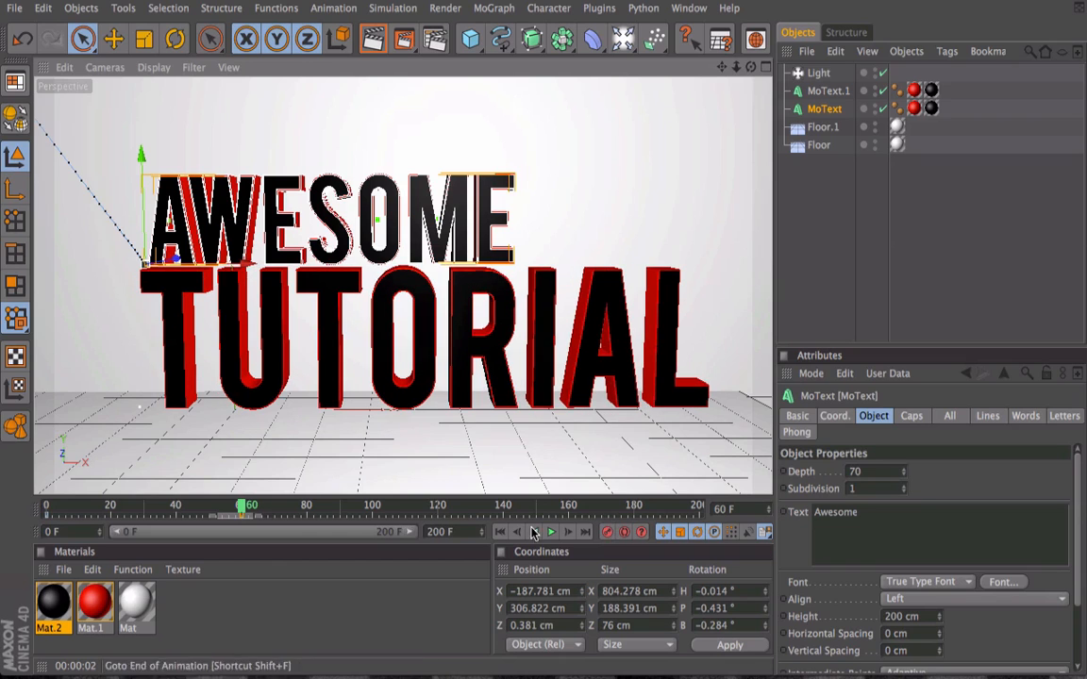
At frame 120, add rigid body dynamics to both text objects with the trigger set to On Collision.
left_click_drag(237, 509, 436, 508)
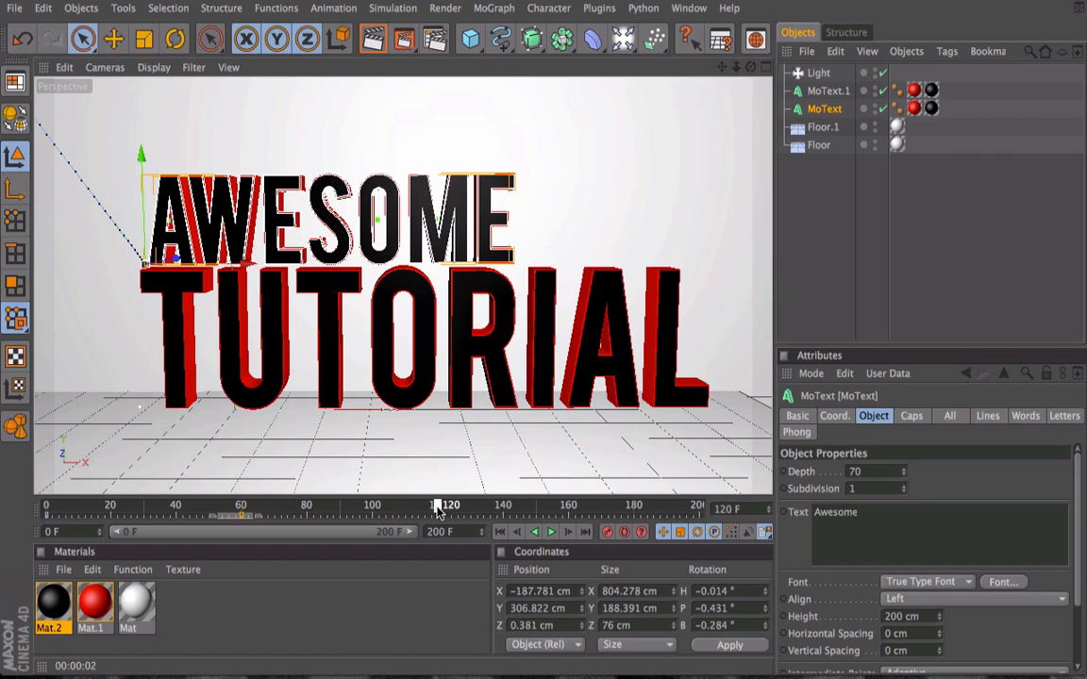
left_click(821, 94, "ctrl")
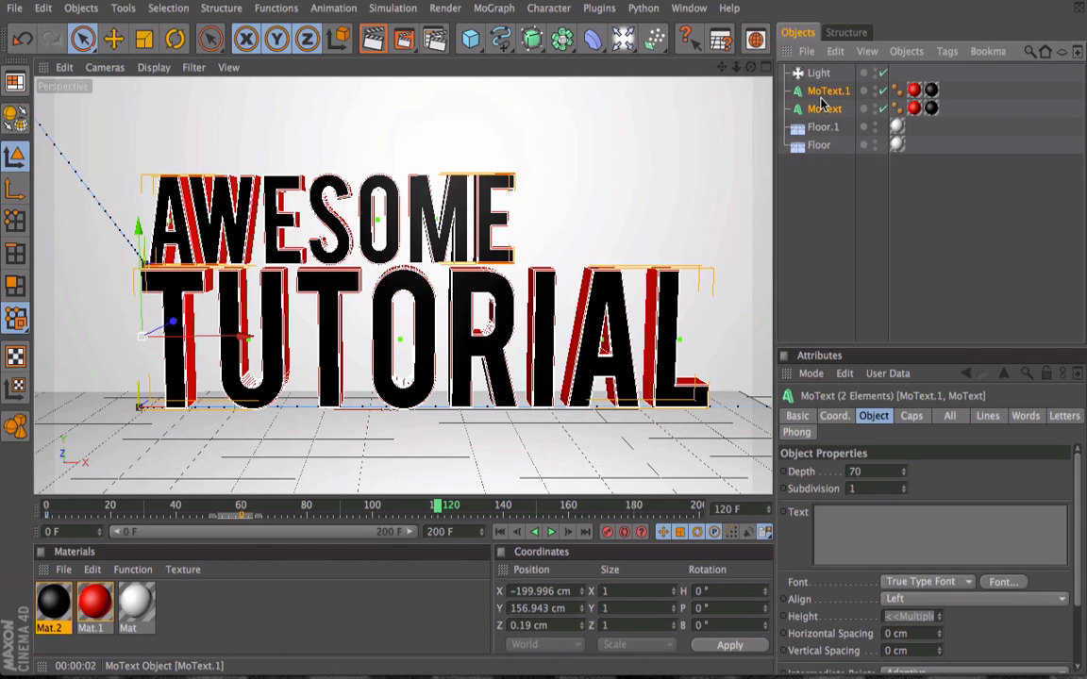
left_click(392, 7)
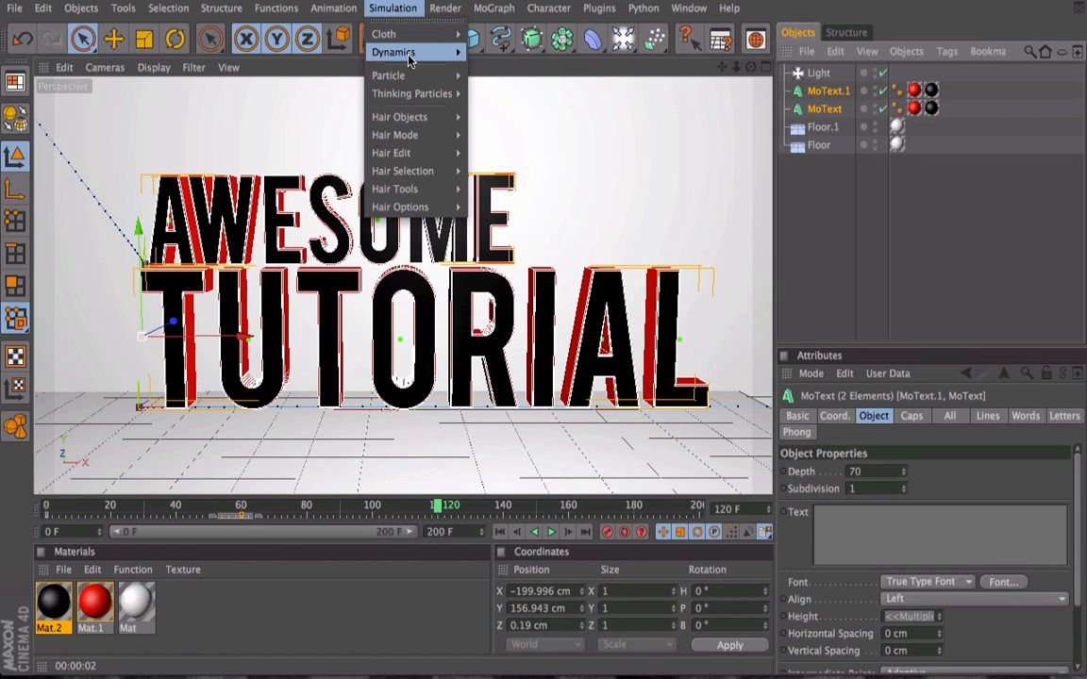
mouse_move(405, 51)
left_click(539, 61)
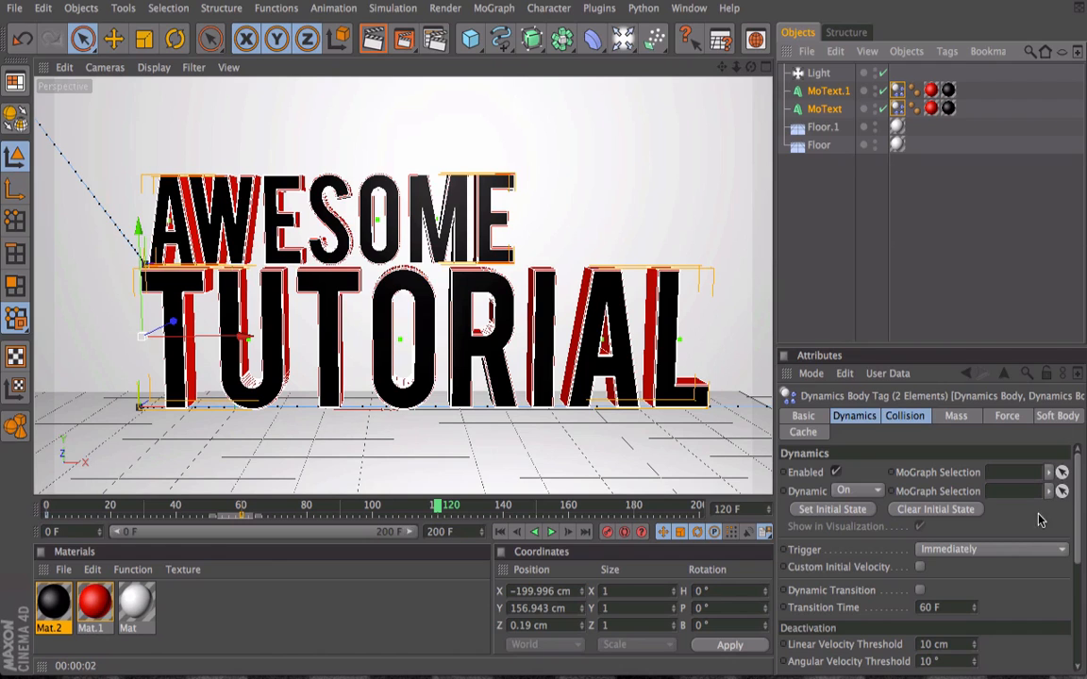
left_click(1017, 551)
left_click(1031, 605)
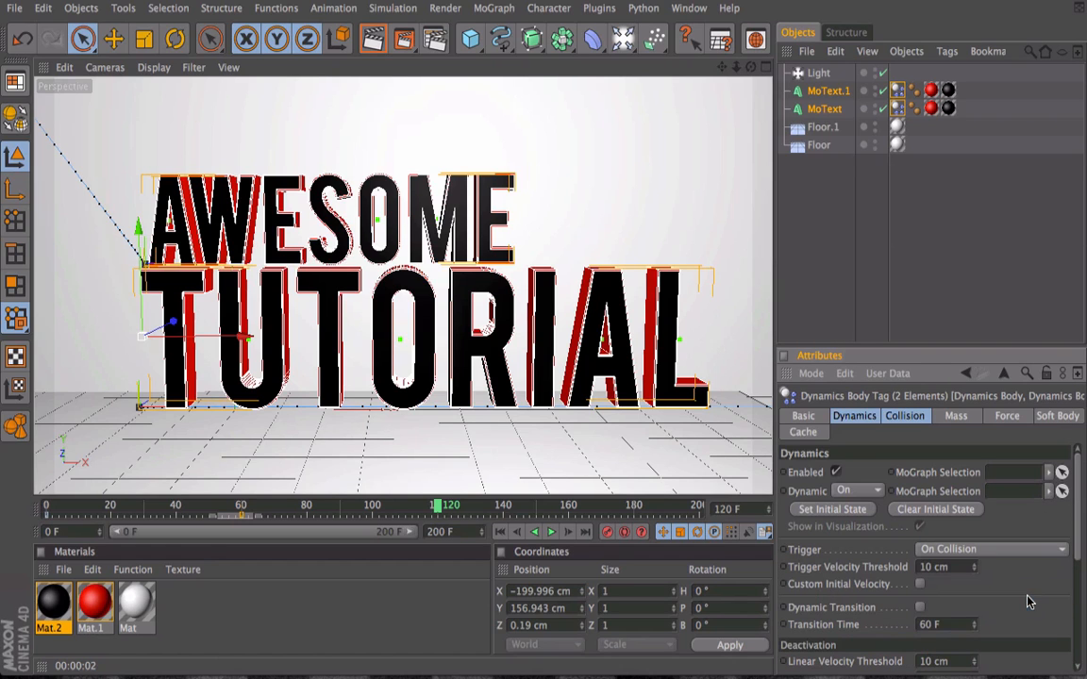
Play the animation from the first frame to check the text's movement, stopping at frame 120 with nothing selected.
left_click(500, 532)
left_click(552, 532)
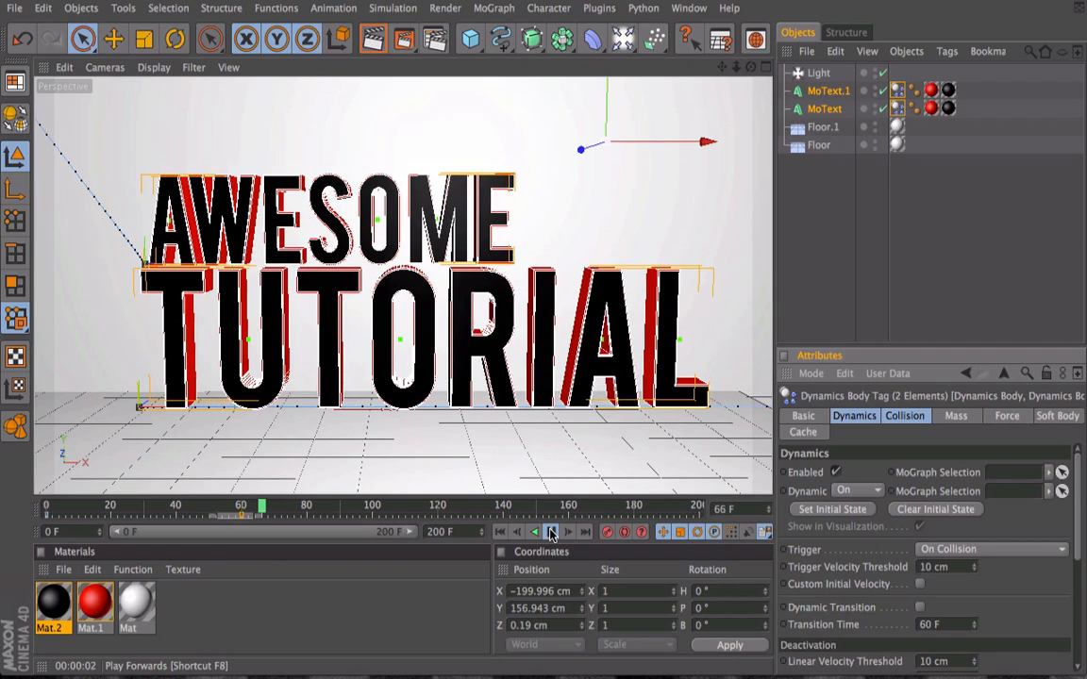
left_click_drag(296, 512, 438, 517)
left_click(828, 194)
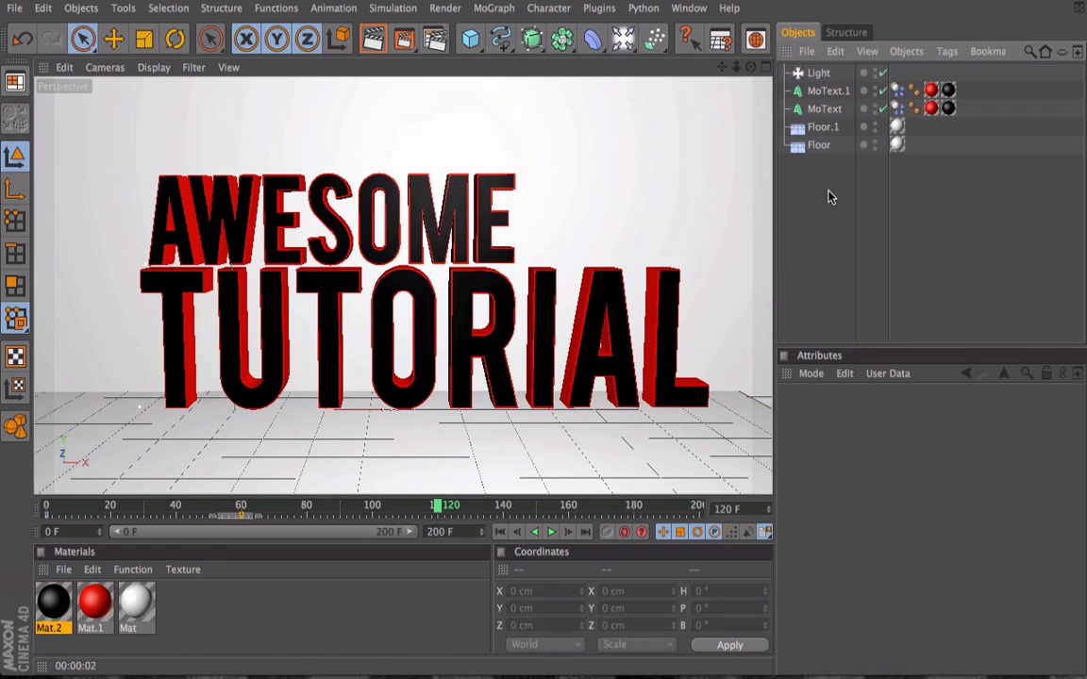
Add a sphere with a radius of 451 cm and 164 segments.
left_click(469, 37)
left_click(627, 56)
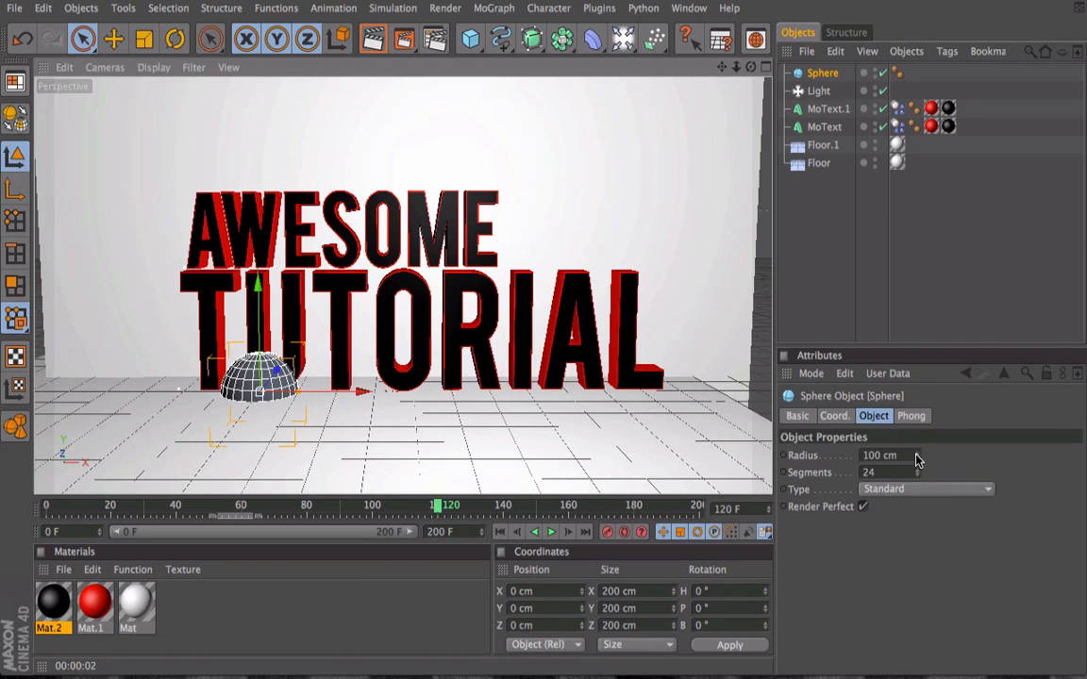
left_click_drag(915, 460, 915, 407)
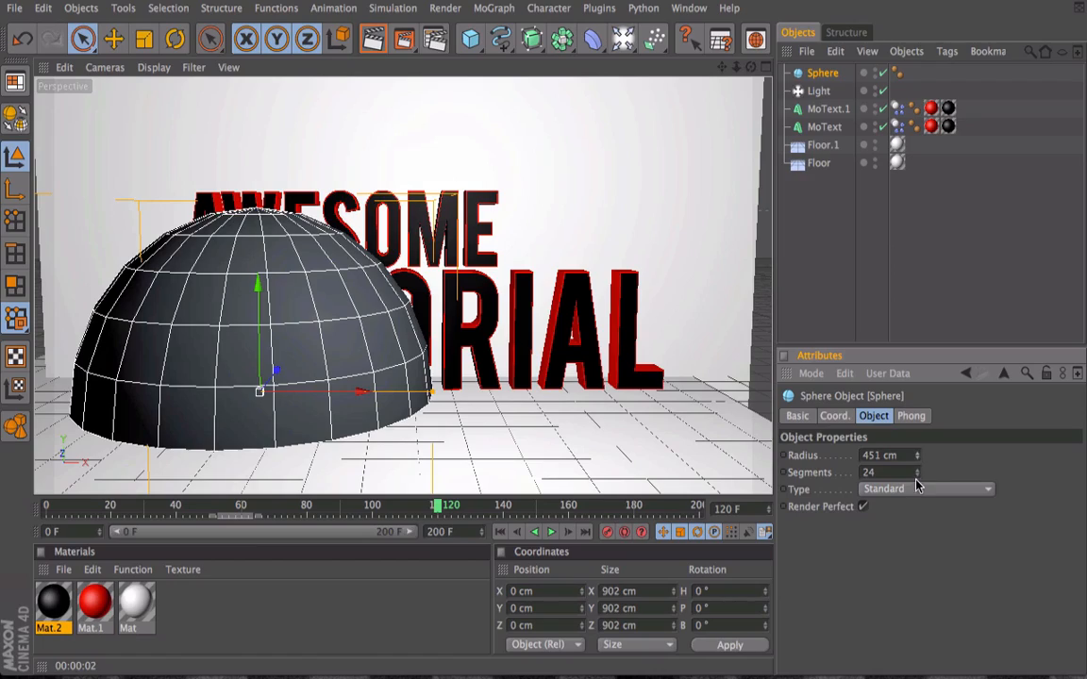
left_click_drag(917, 474, 916, 382)
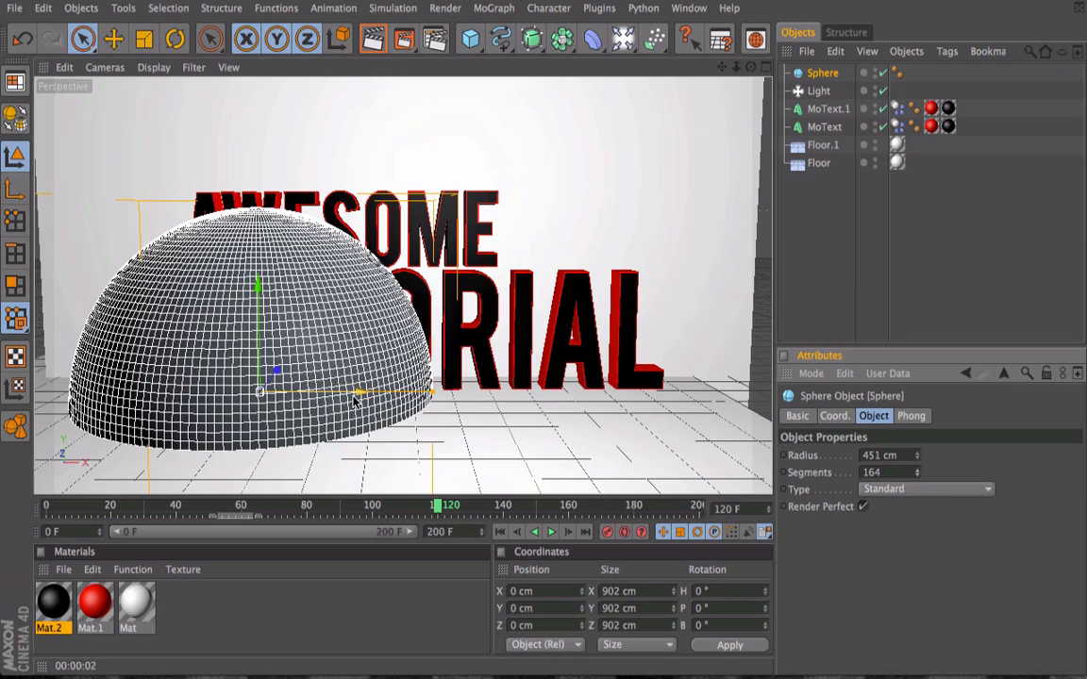
Move the sphere below the floor to about X 374 cm, Y -481 cm and keyframe its position at frame 100.
left_click_drag(356, 401, 500, 401)
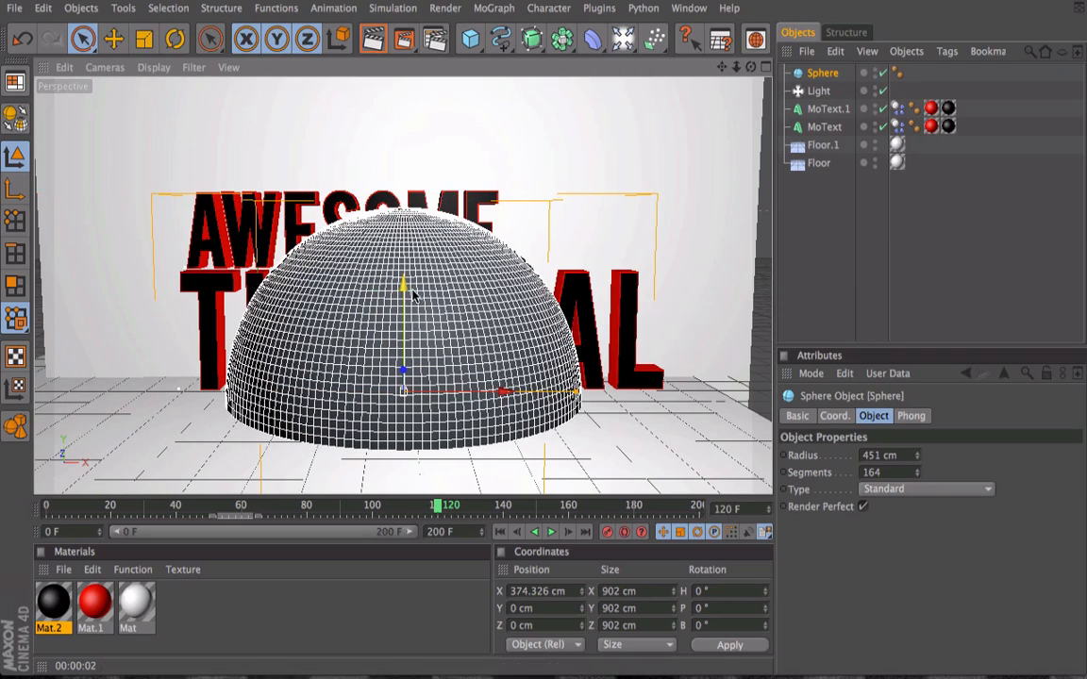
left_click_drag(412, 295, 403, 476)
scroll(505, 311, "down", 4)
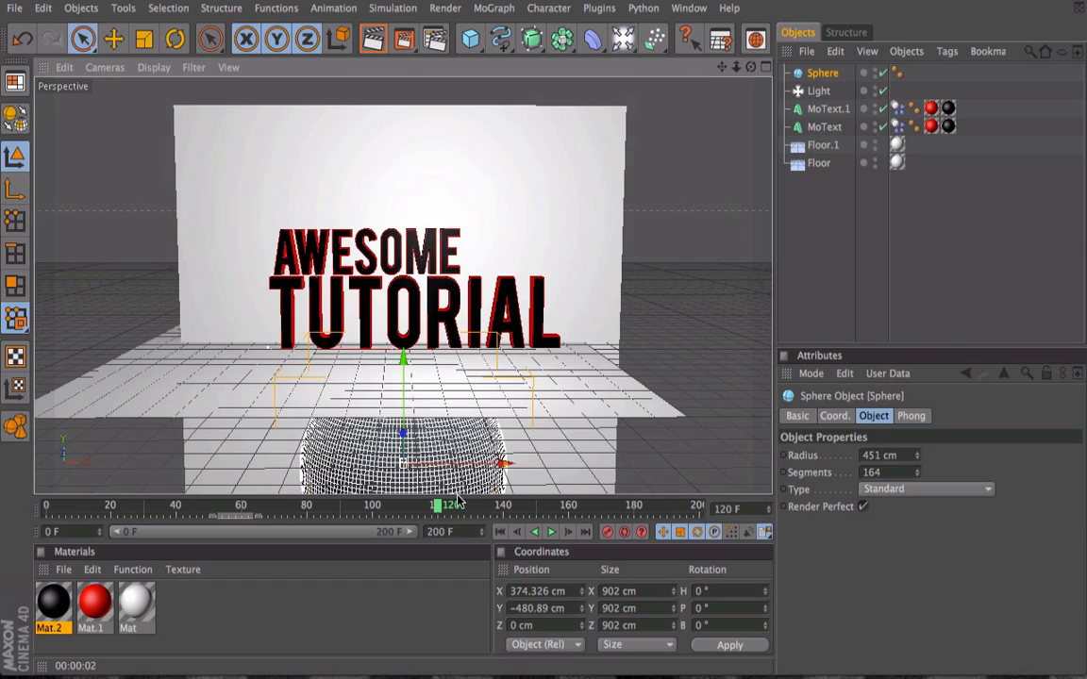
left_click_drag(441, 513, 374, 521)
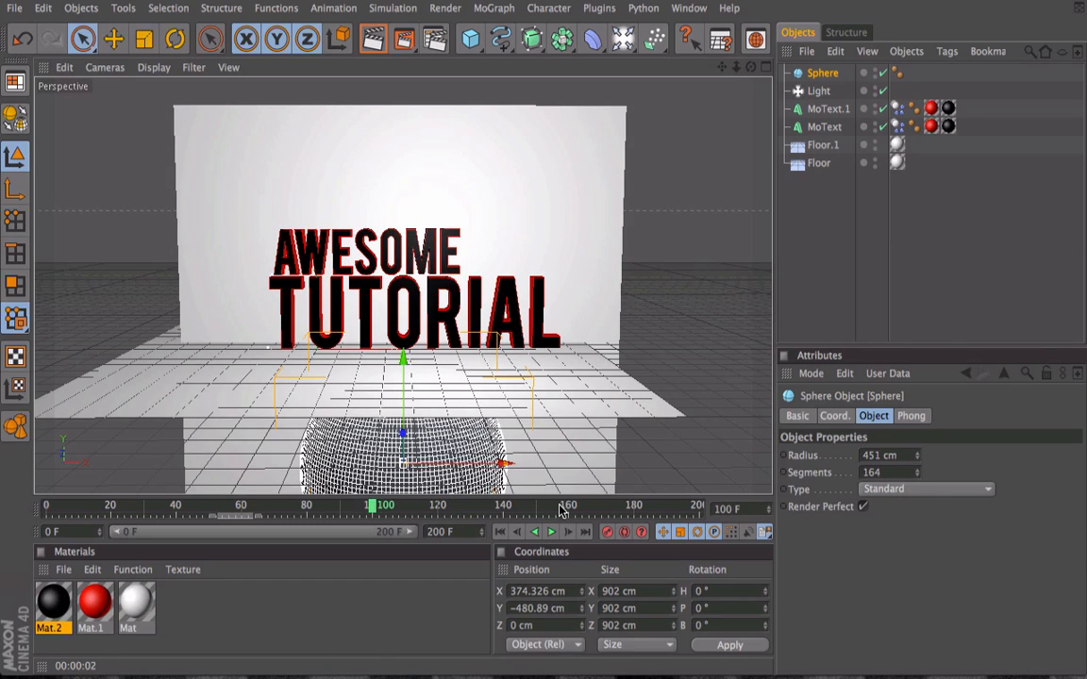
At frame 120, raise the sphere to Y about 99 cm in front of the text and keyframe it.
left_click(436, 508)
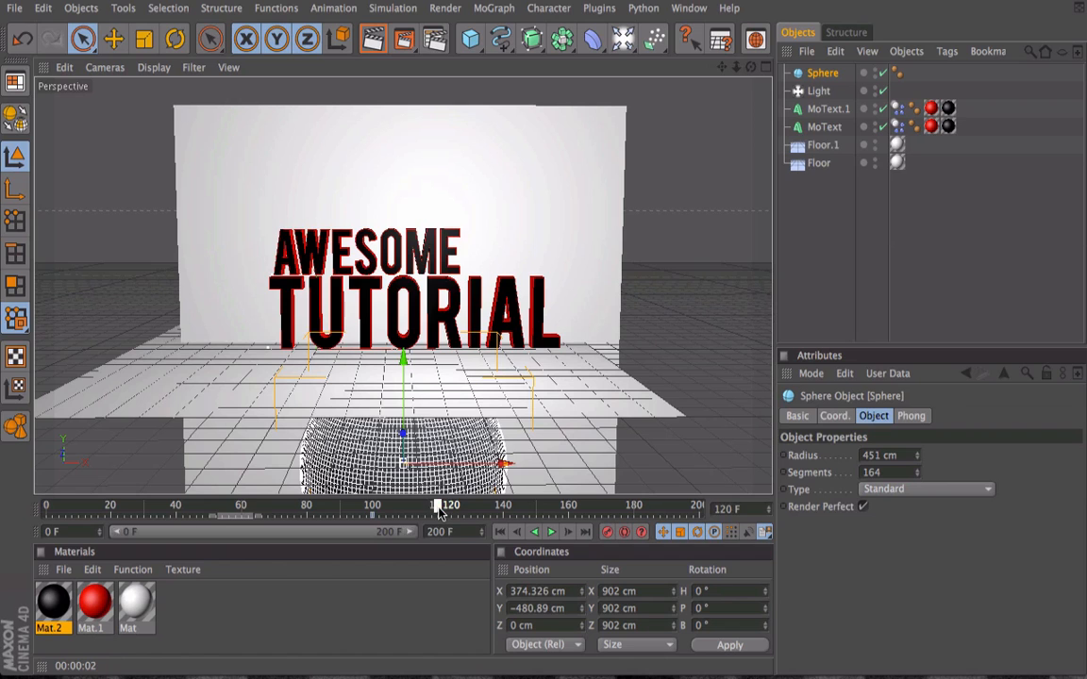
left_click_drag(403, 358, 403, 219)
left_click(606, 533)
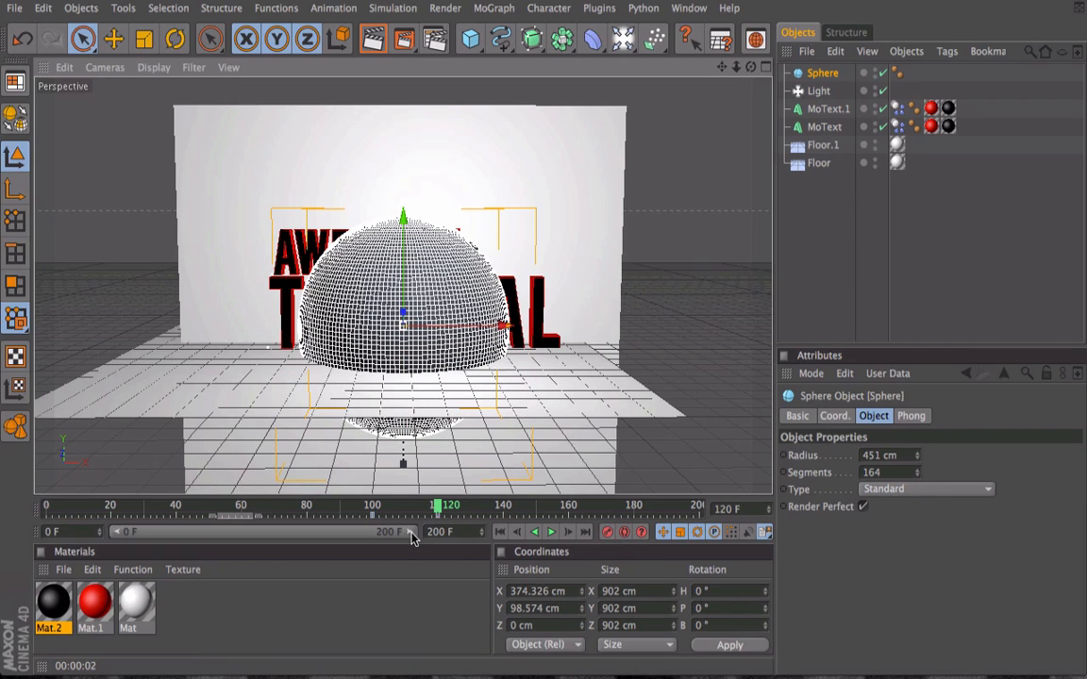
Play back the sphere's rise from frame 92 and render a preview of the view.
left_click_drag(437, 509, 347, 508)
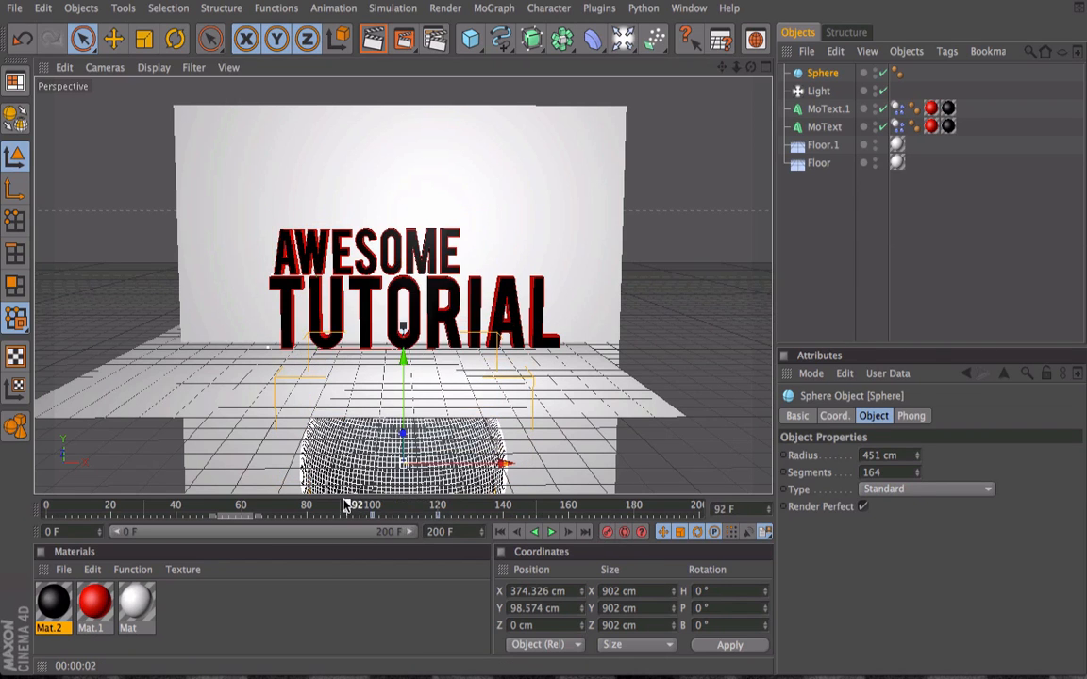
left_click(552, 533)
left_click(552, 533)
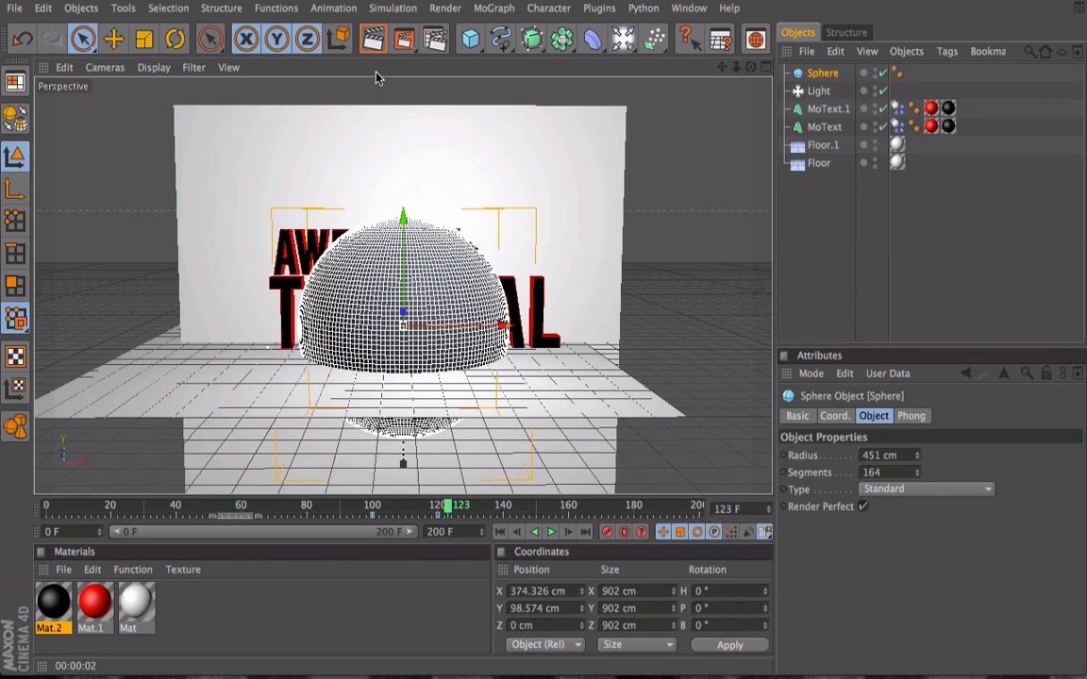
left_click(373, 38)
left_click(425, 332)
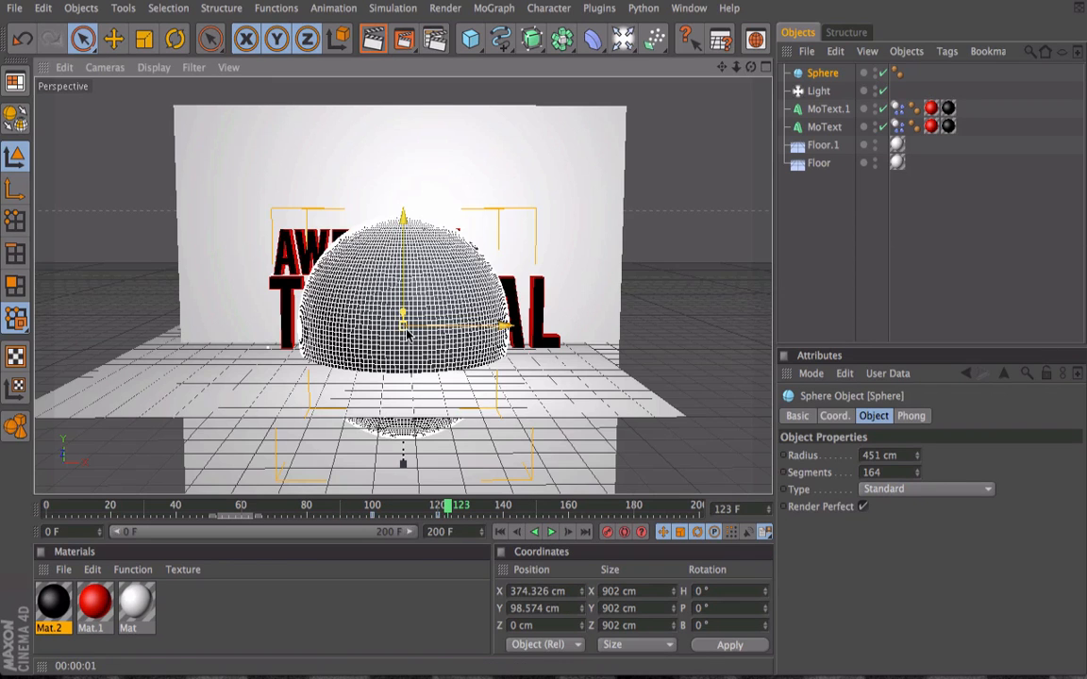
left_click(380, 444)
Go to frame 100 and make the sphere a dynamics collider.
left_click_drag(427, 505, 373, 507)
left_click(451, 456)
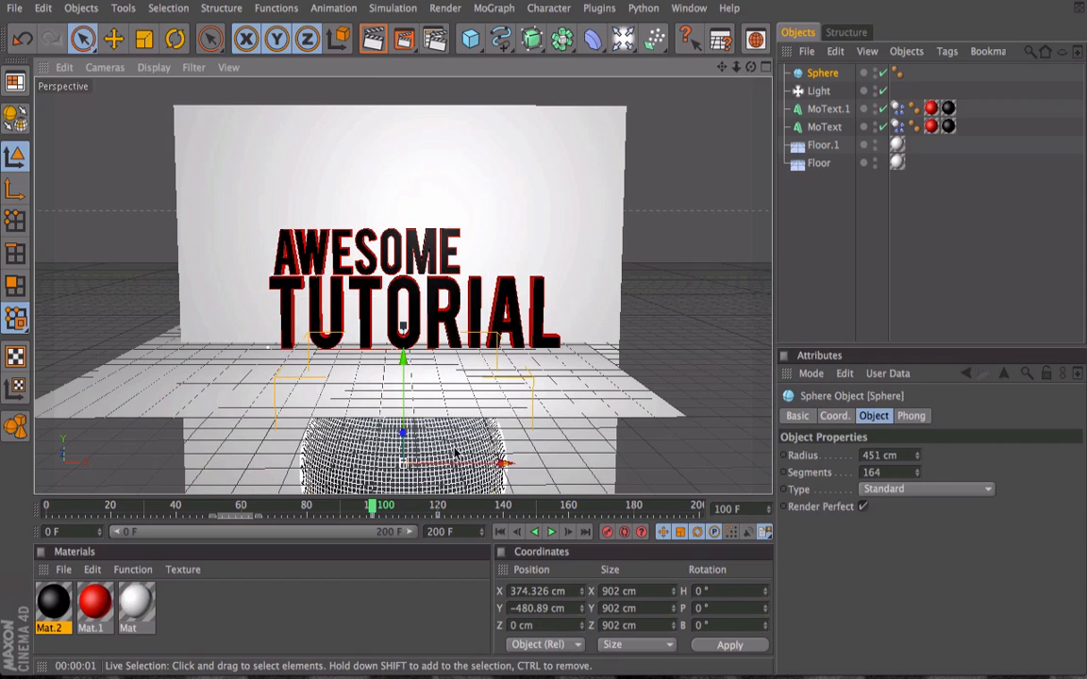
left_click(379, 7)
mouse_move(408, 36)
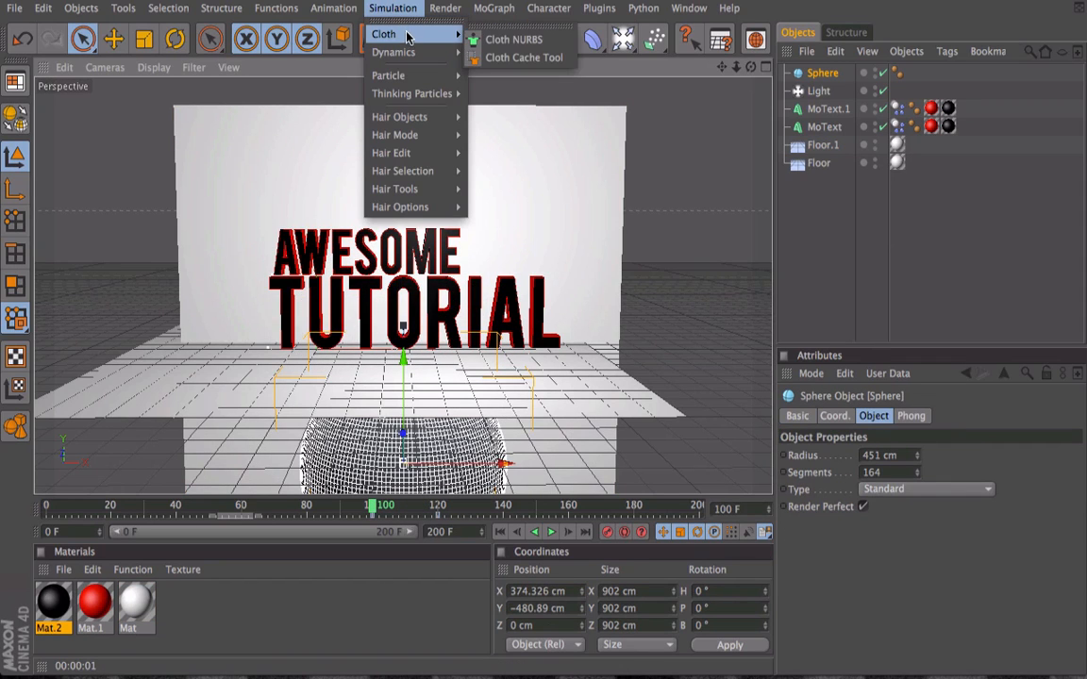
mouse_move(425, 57)
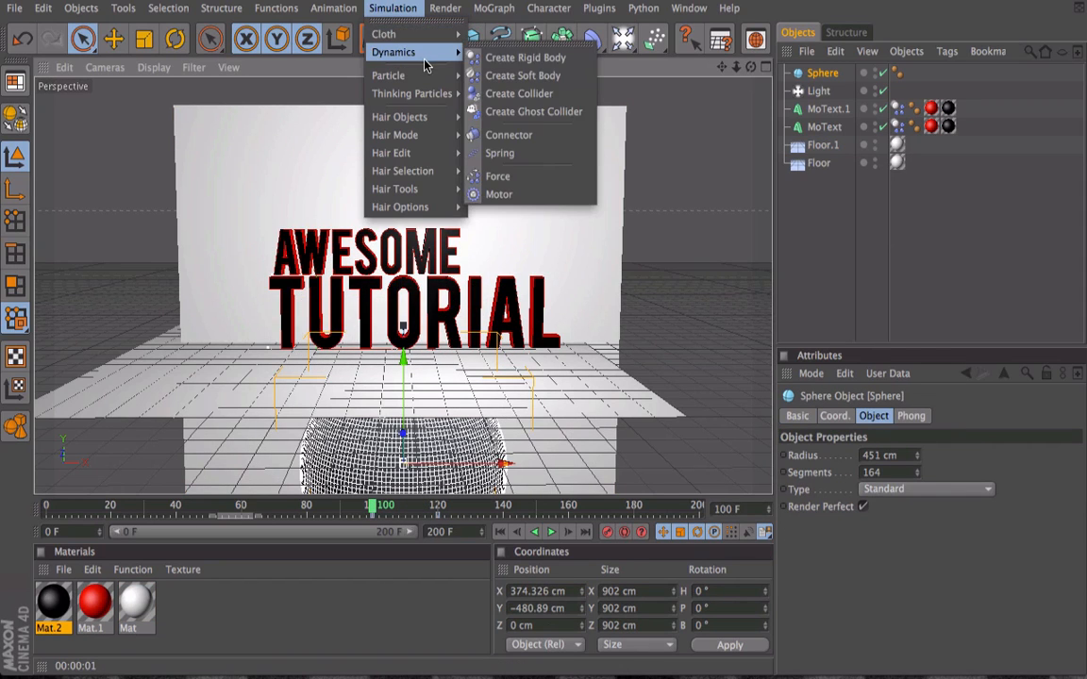
left_click(518, 94)
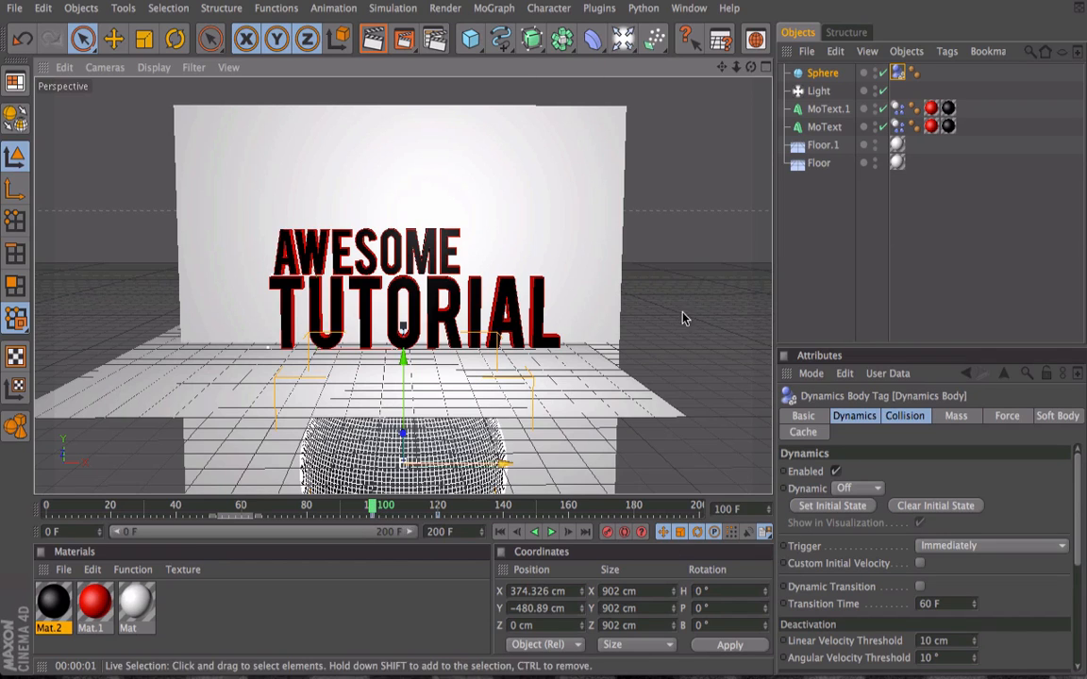
Hide the sphere in both the editor and the renderer, and check the scene with a preview render.
left_click(877, 72)
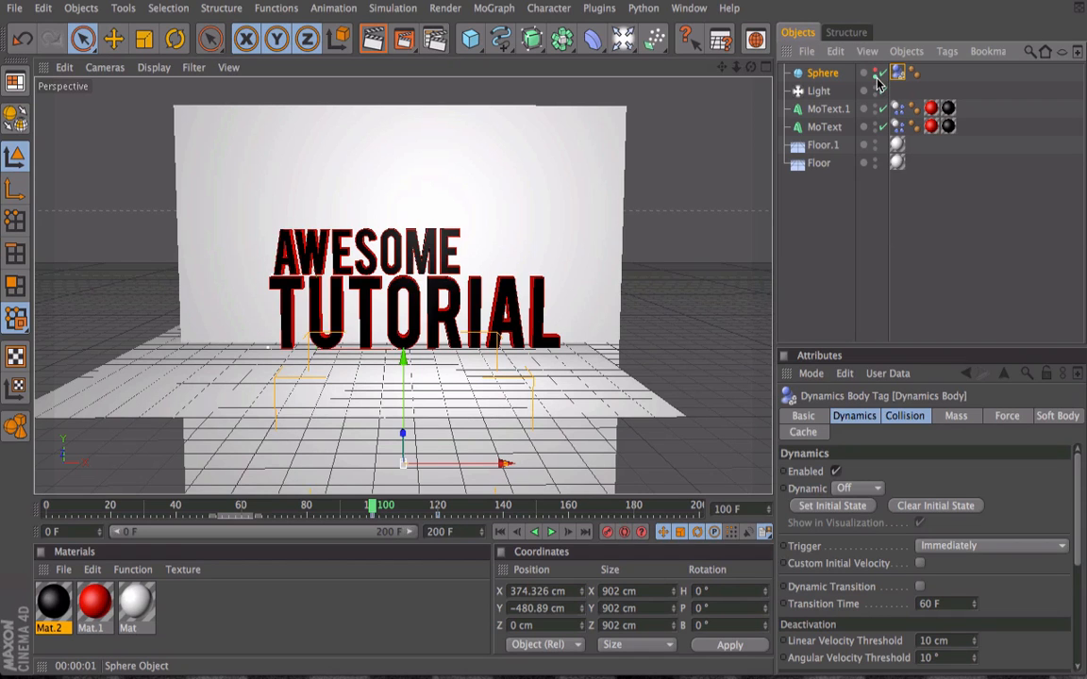
left_click(875, 77)
scroll(474, 436, "up", 5)
scroll(474, 436, "down", 8)
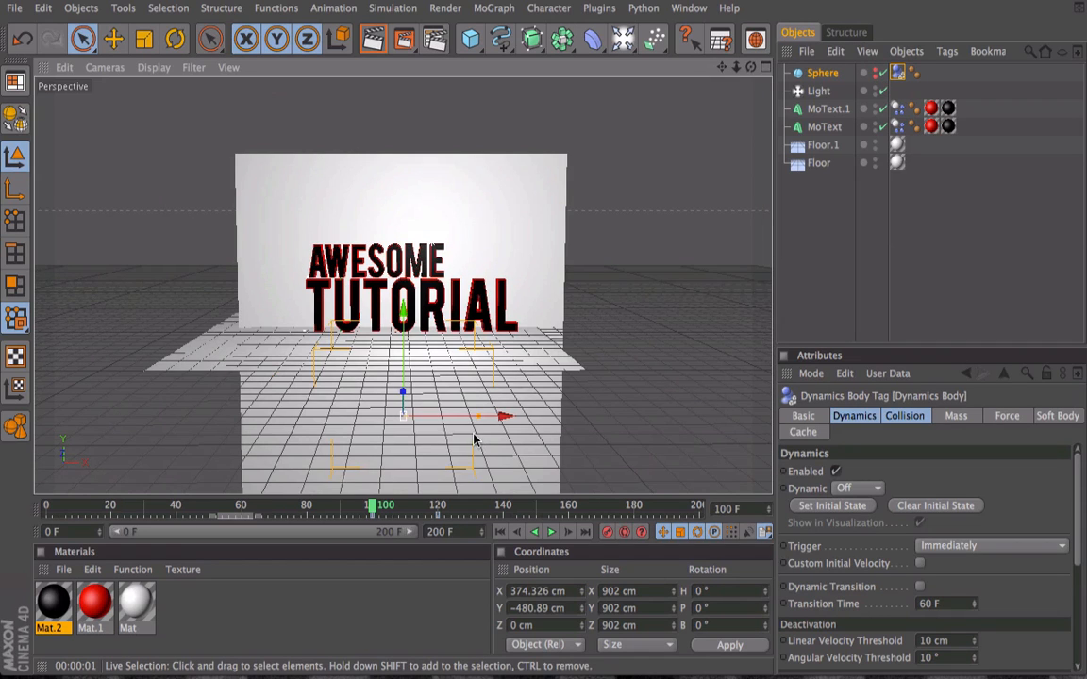
left_click(373, 37)
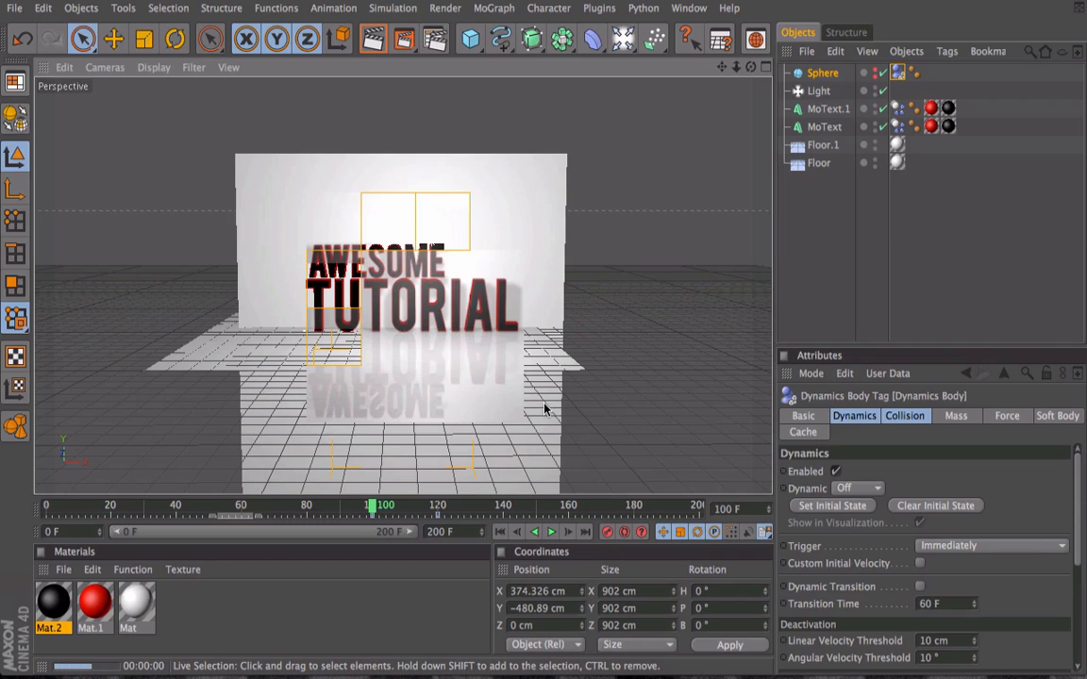
scroll(378, 418, "up", 5)
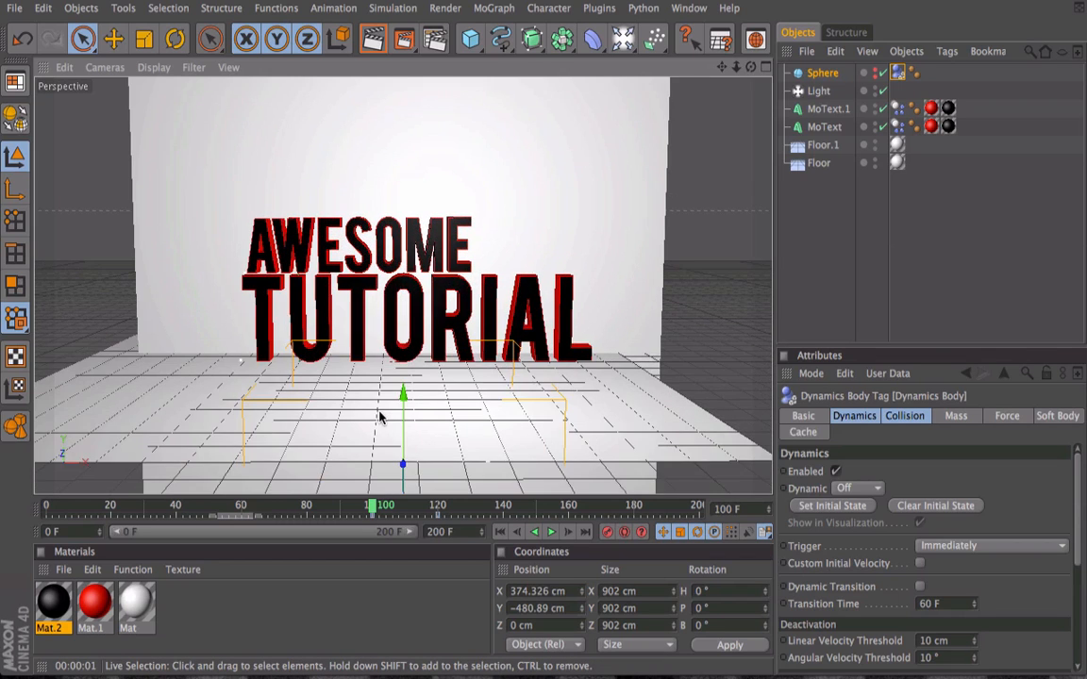
scroll(379, 418, "up", 5)
scroll(379, 418, "down", 2)
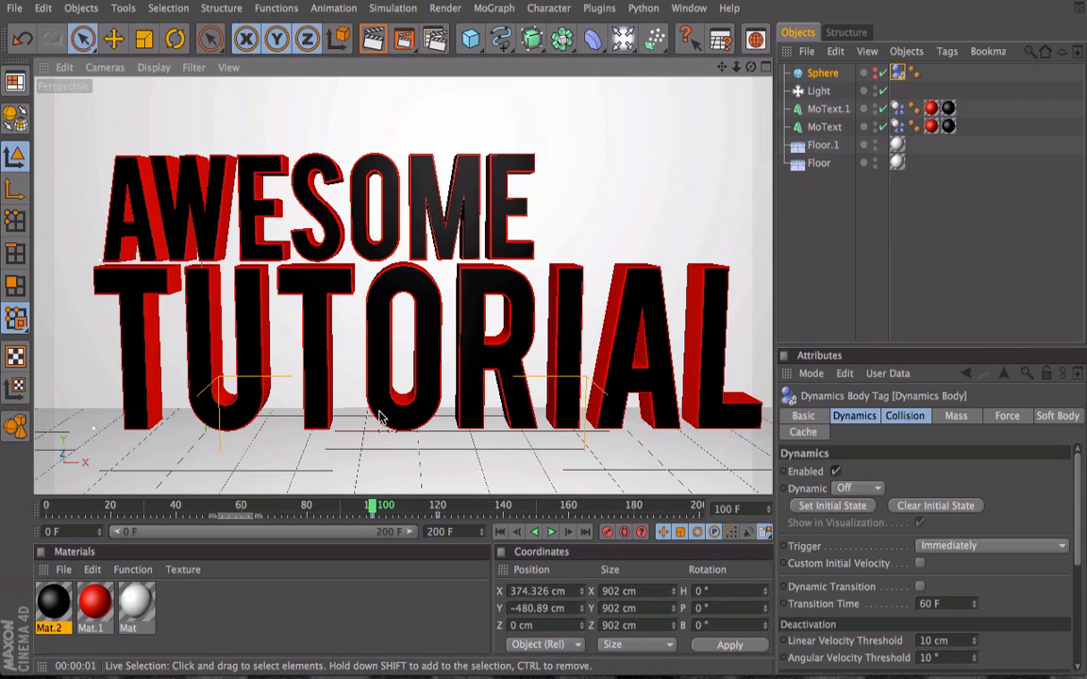
scroll(378, 418, "down", 1)
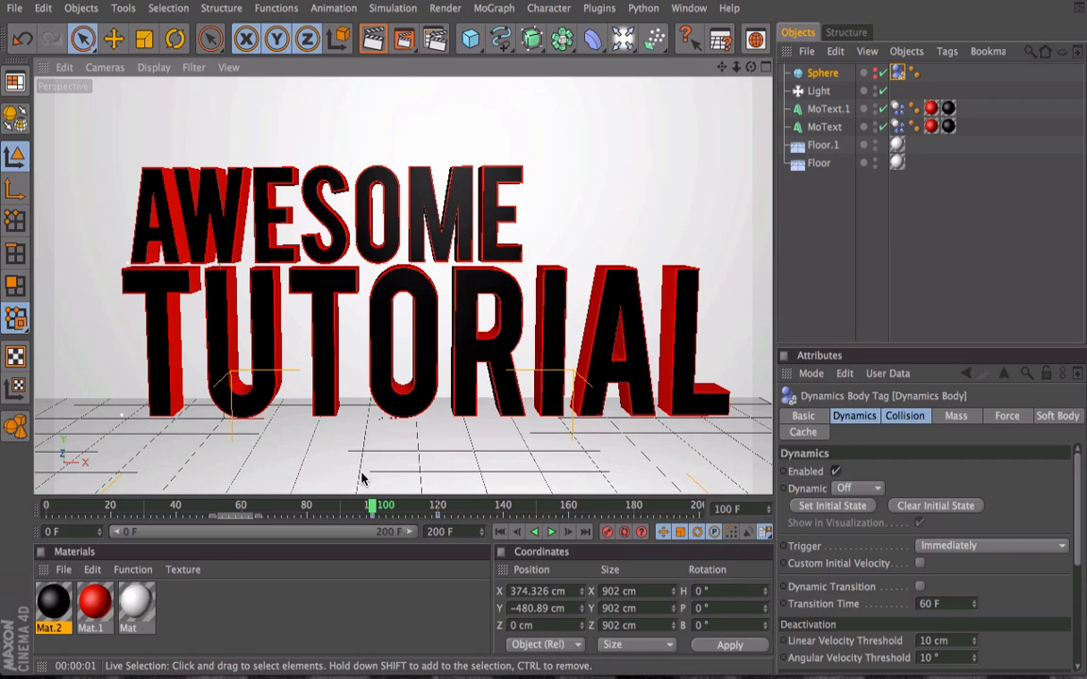
scroll(501, 452, "down", 1)
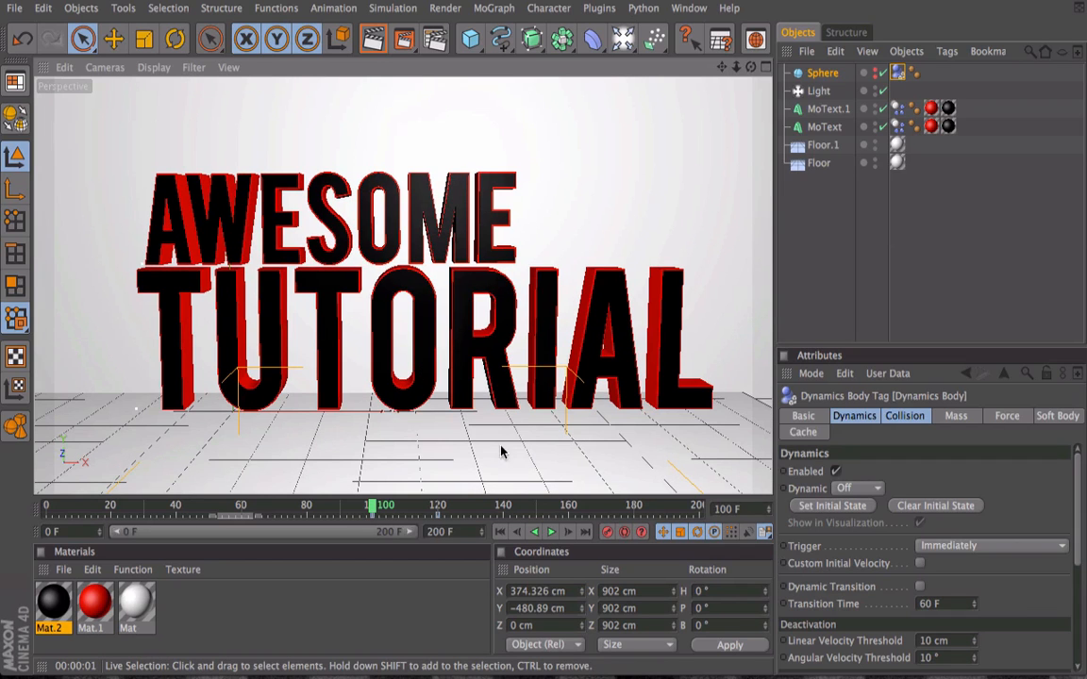
Play and scrub the animation to check how the hidden sphere hits the text, returning to the first frame.
left_click(549, 532)
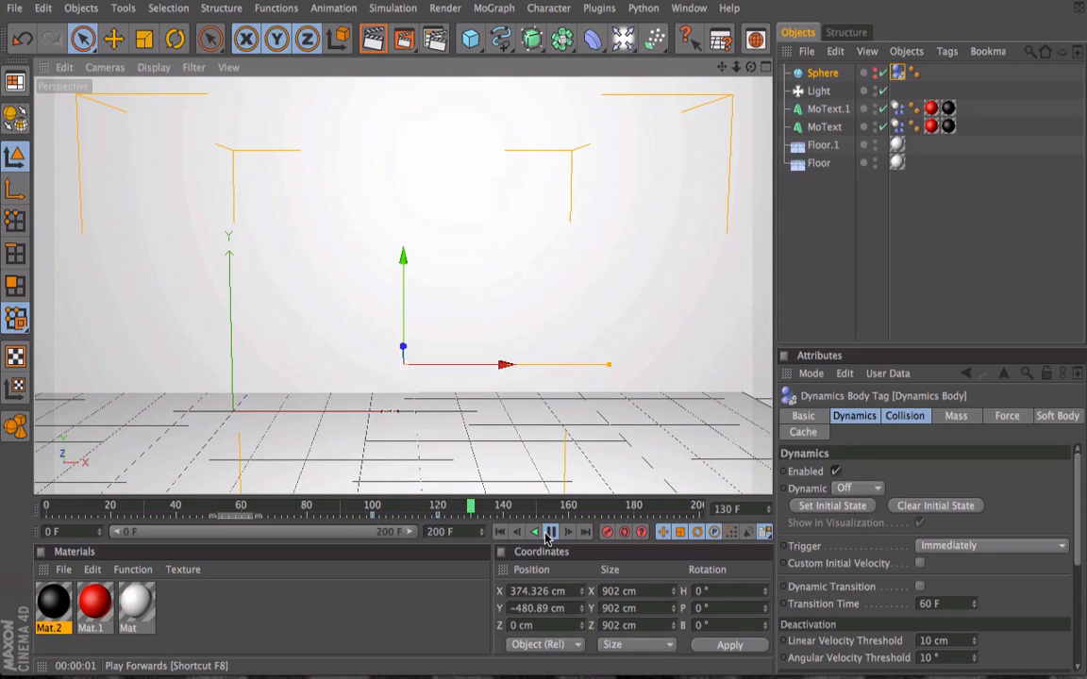
left_click(500, 533)
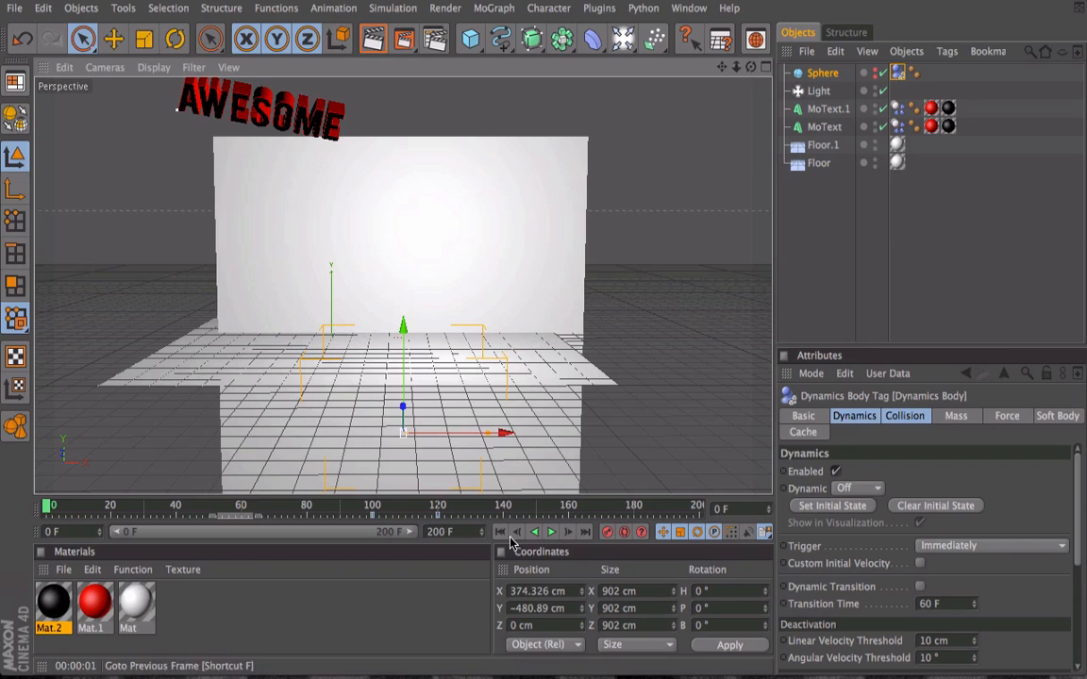
left_click(551, 532)
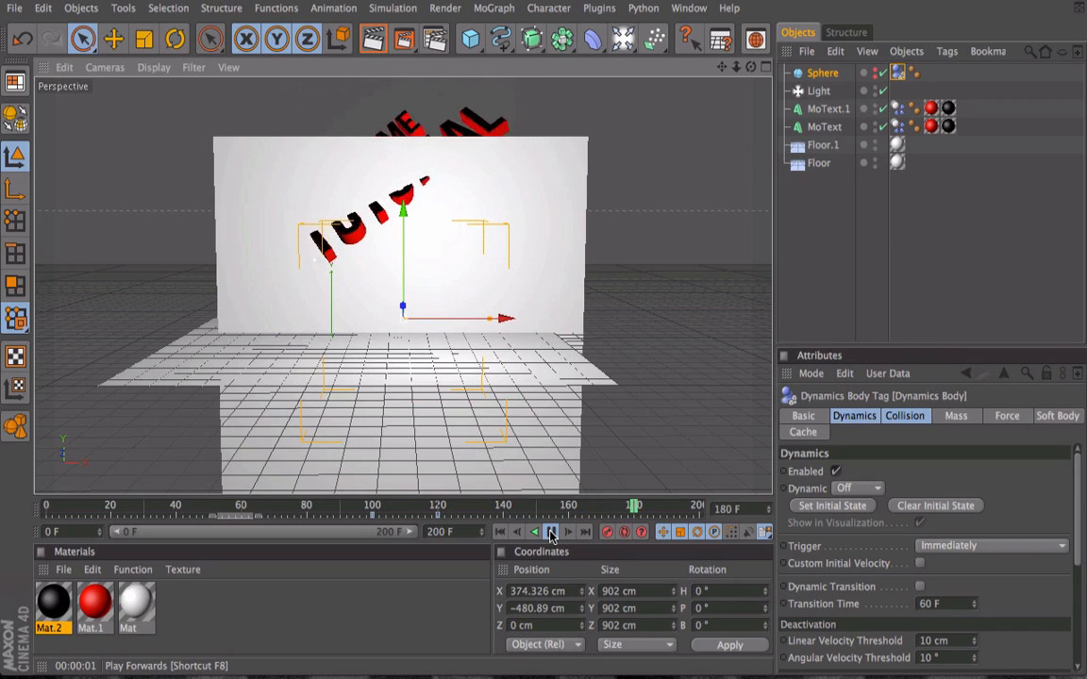
left_click(553, 533)
left_click(596, 510)
left_click_drag(595, 510, 317, 510)
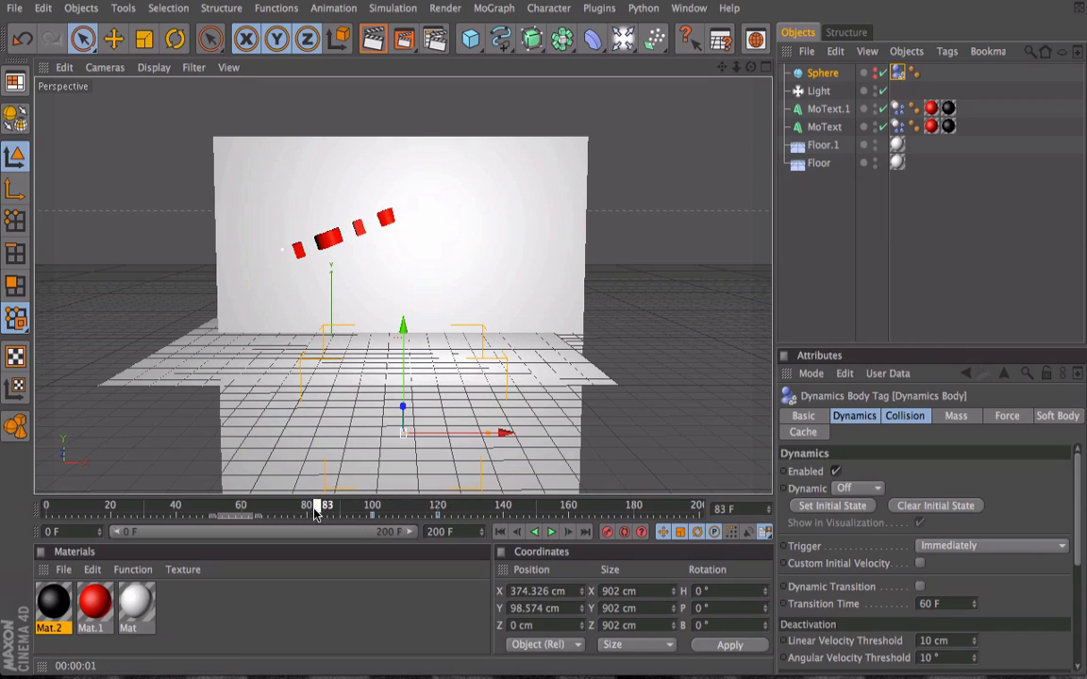
left_click(500, 532)
Make both the back wall and the floor dynamics colliders.
left_click(456, 243)
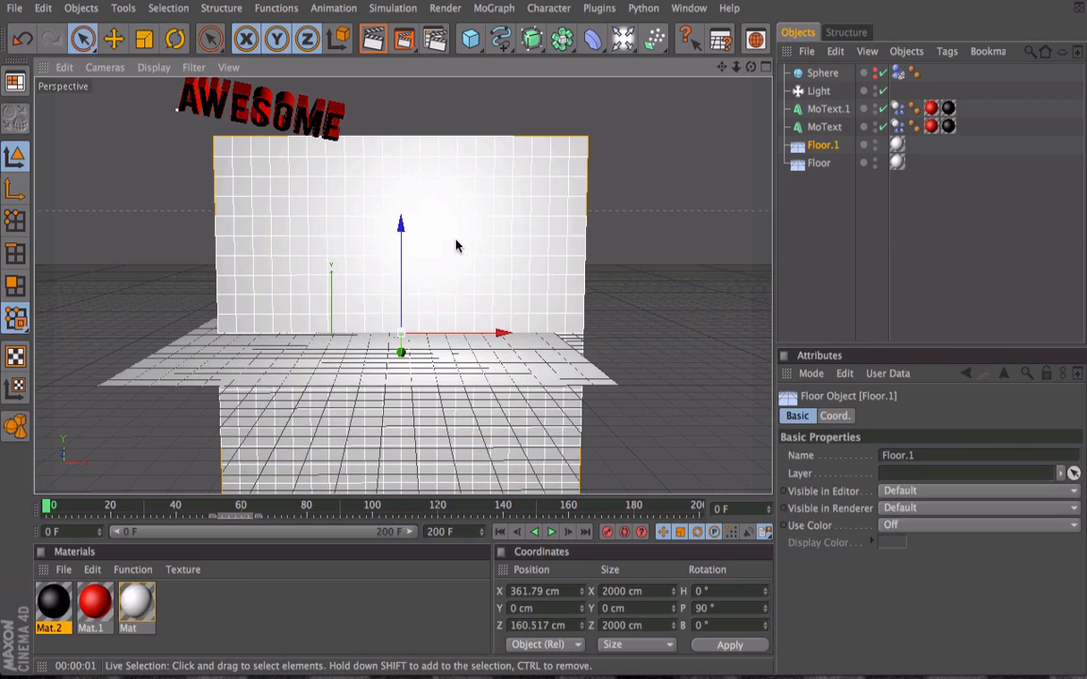
left_click(401, 9)
mouse_move(418, 51)
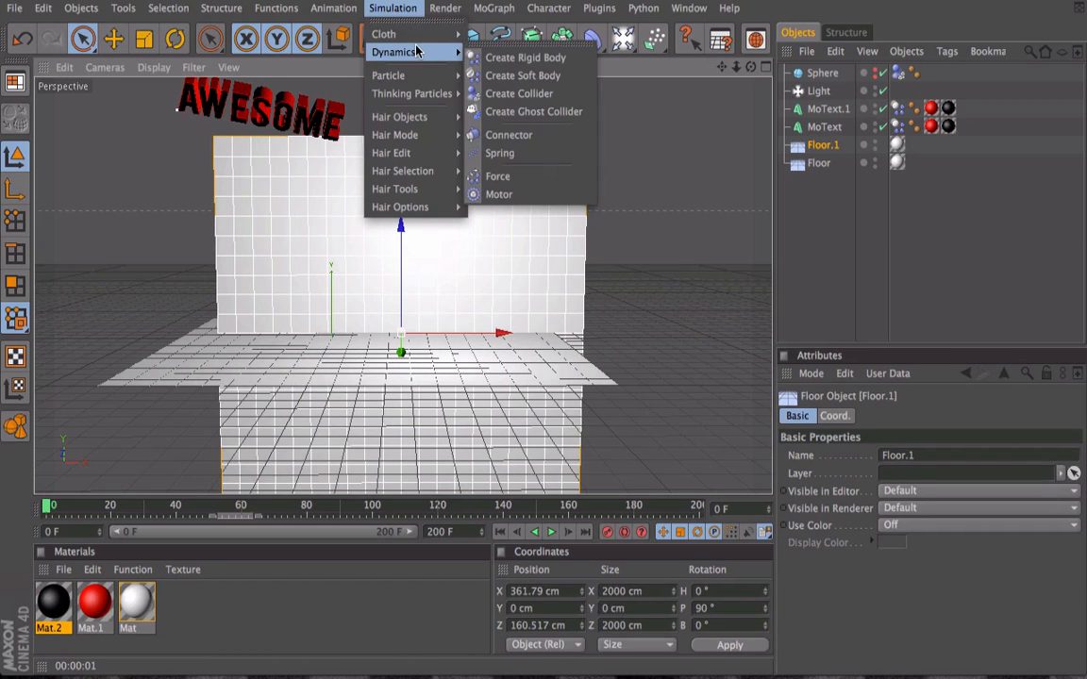
left_click(538, 93)
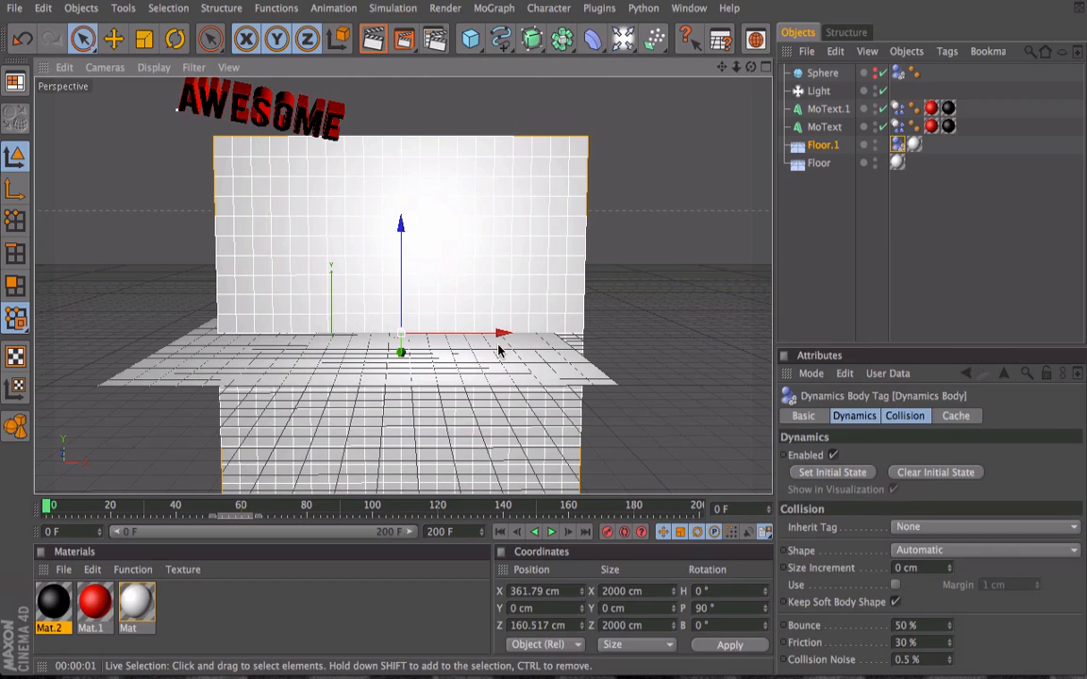
left_click(507, 369)
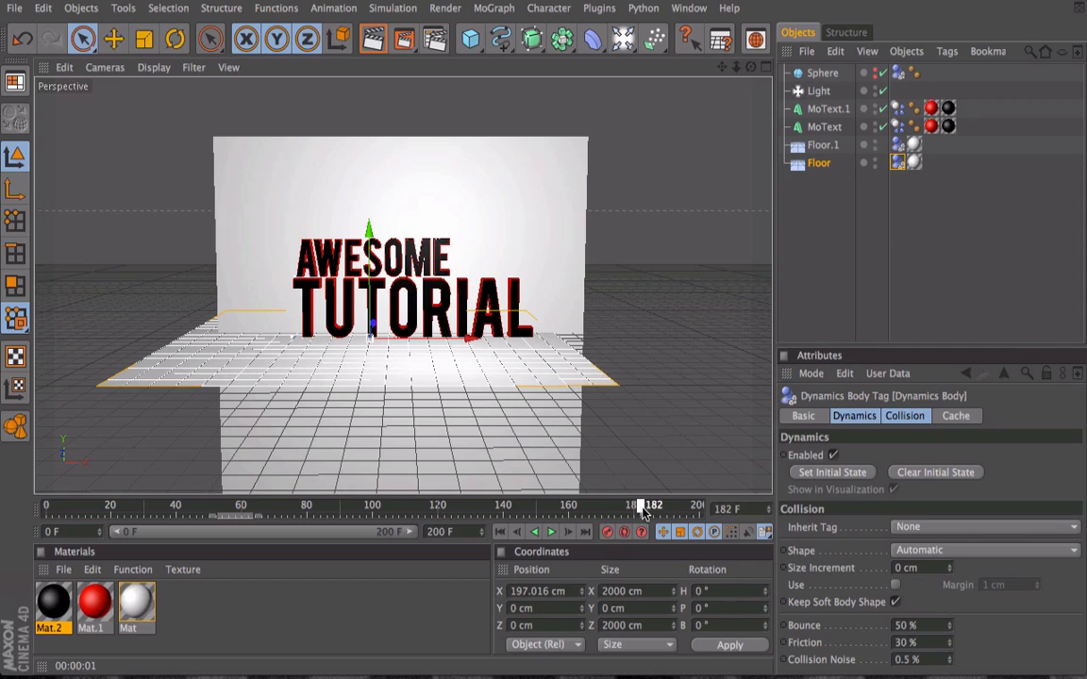
Scrub through the frames around the collision to examine the text's motion against the floor and wall.
left_click_drag(642, 509, 443, 514)
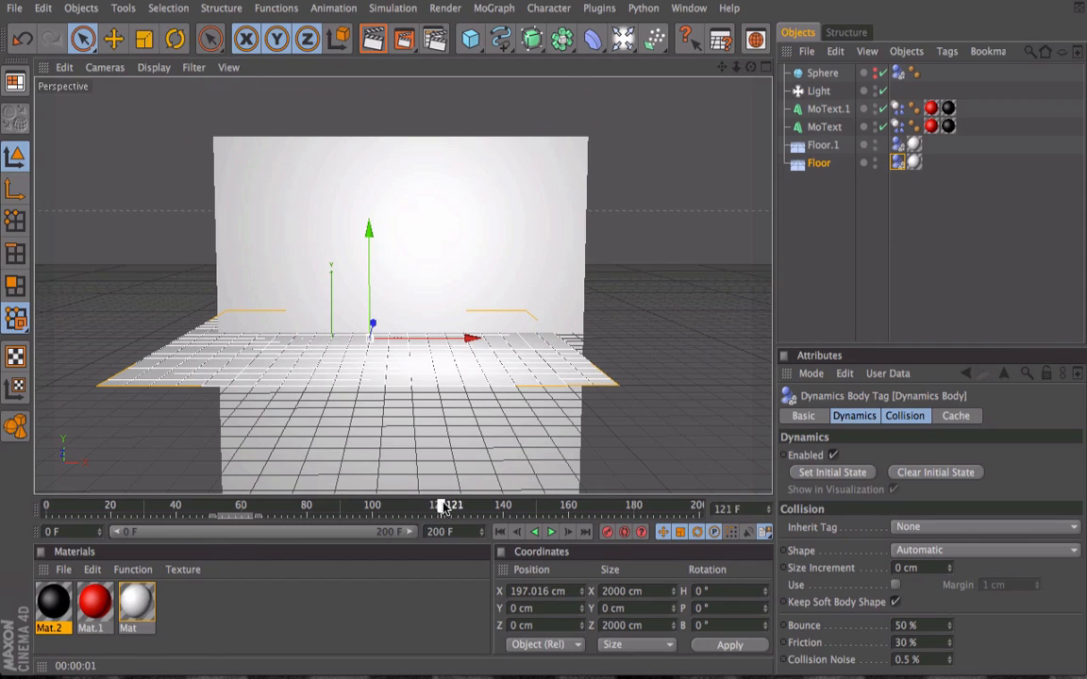
left_click(500, 531)
left_click_drag(528, 510, 498, 509)
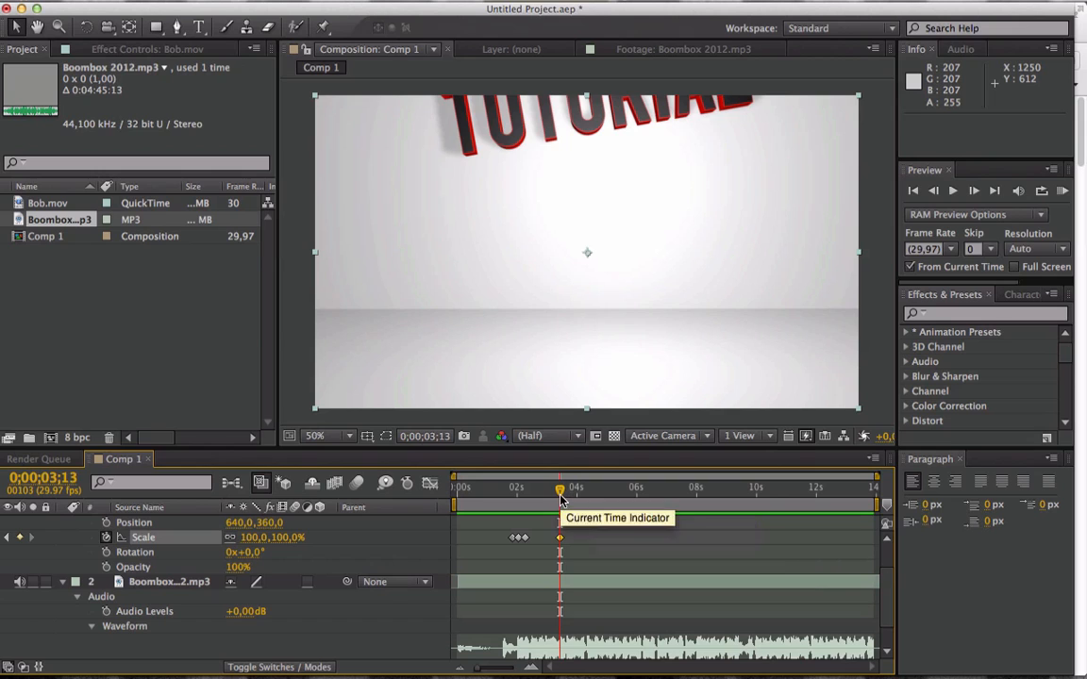
Split the Boombox music layer at 0;00;07;01, just past the end of the video, and delete the part after it.
left_click_drag(560, 494, 568, 499)
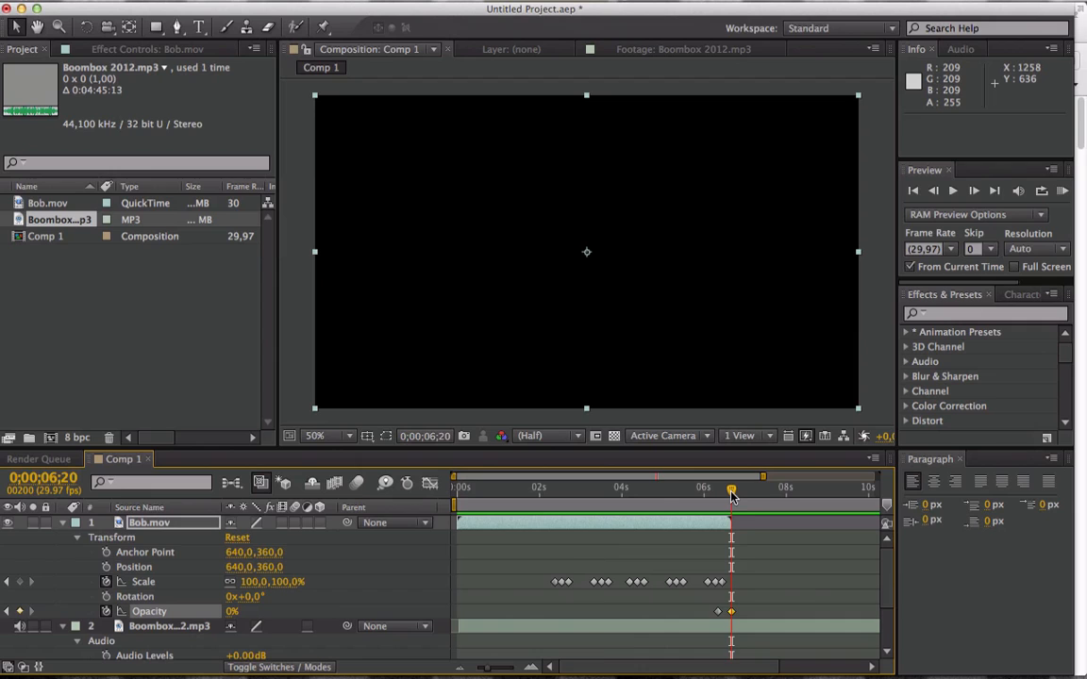
left_click_drag(732, 497, 745, 498)
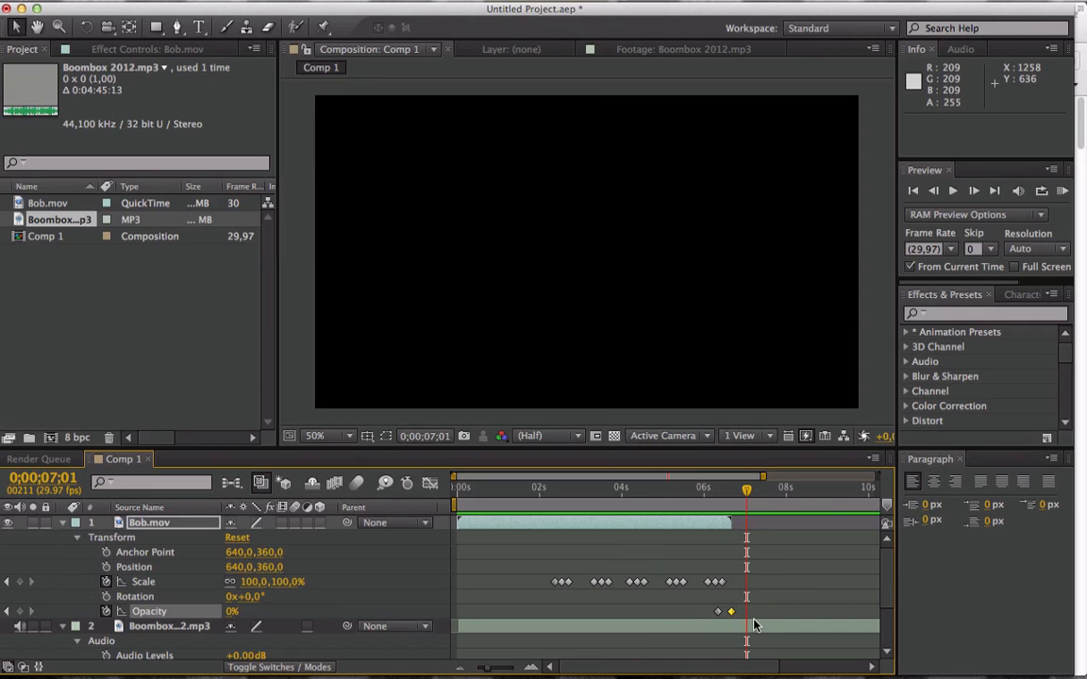
key("super+shift+d")
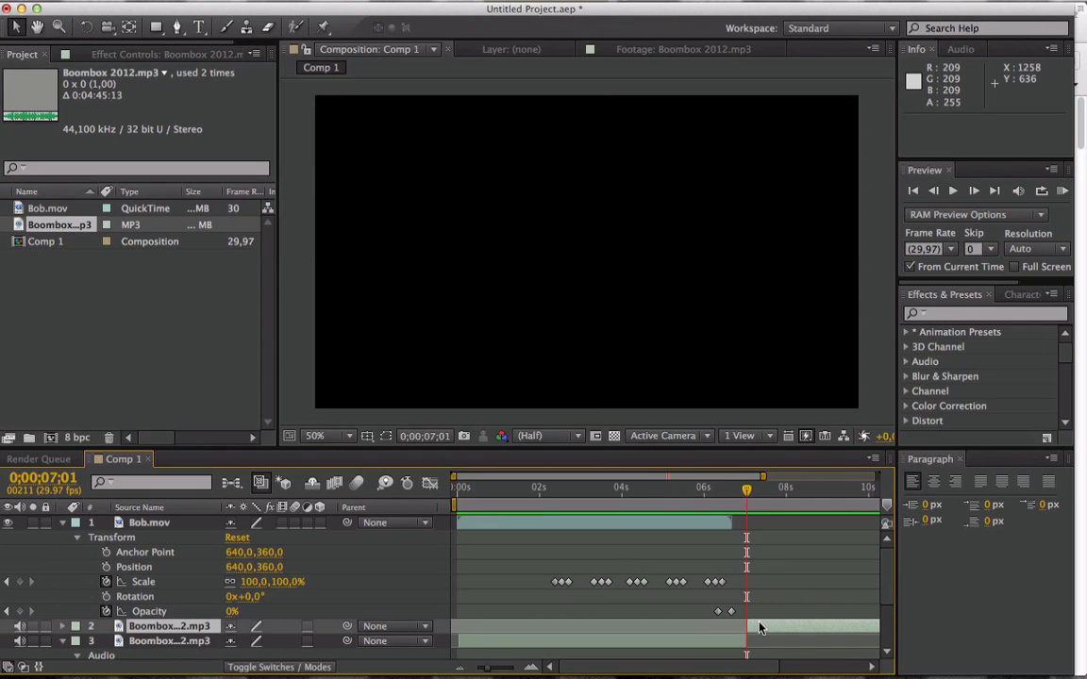
key("Delete")
Fade out the music by keyframing its Audio Levels at +0,00 dB at 0;00;06;07 and -48 dB at 0;00;07;00.
left_click_drag(746, 489, 713, 490)
scroll(130, 623, "down", 3)
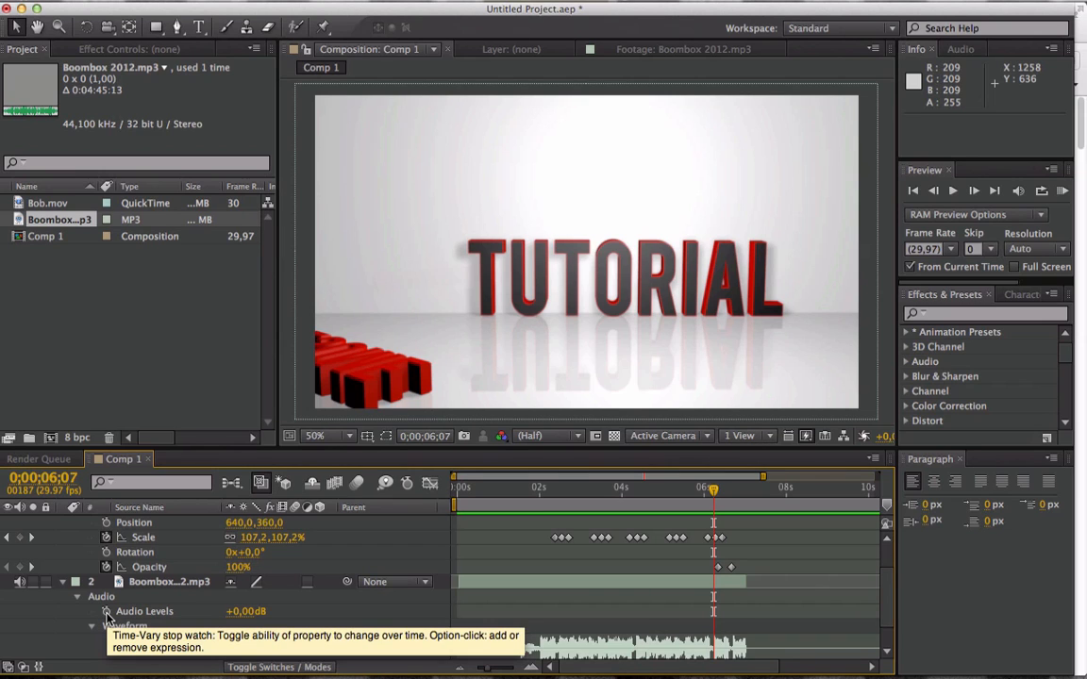
left_click(106, 612)
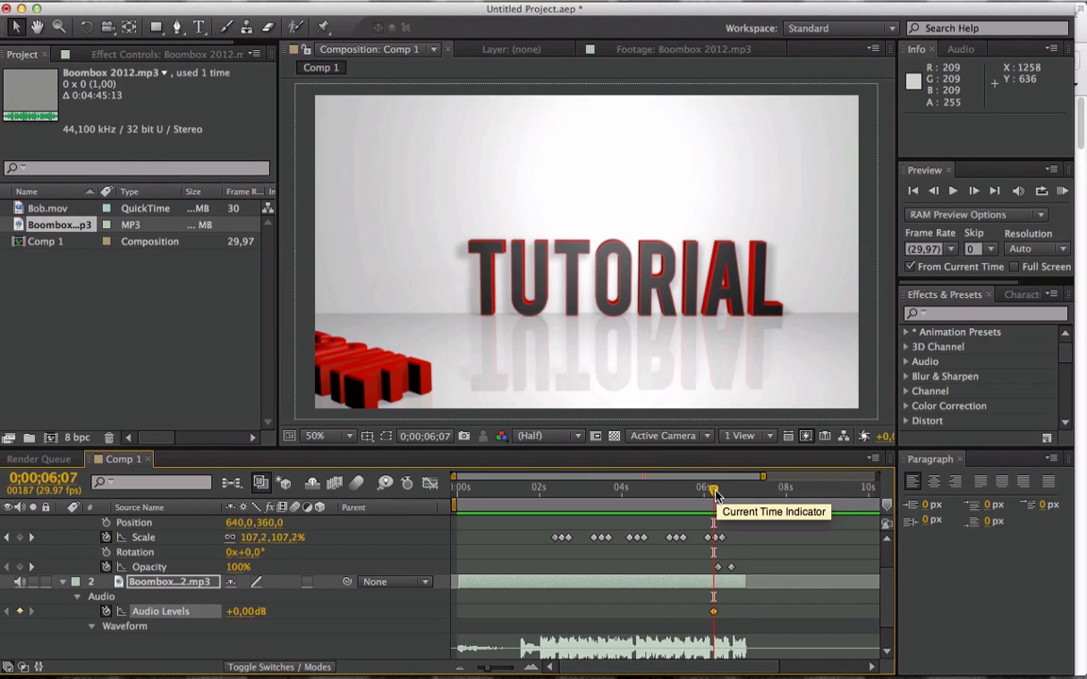
left_click_drag(714, 492, 747, 500)
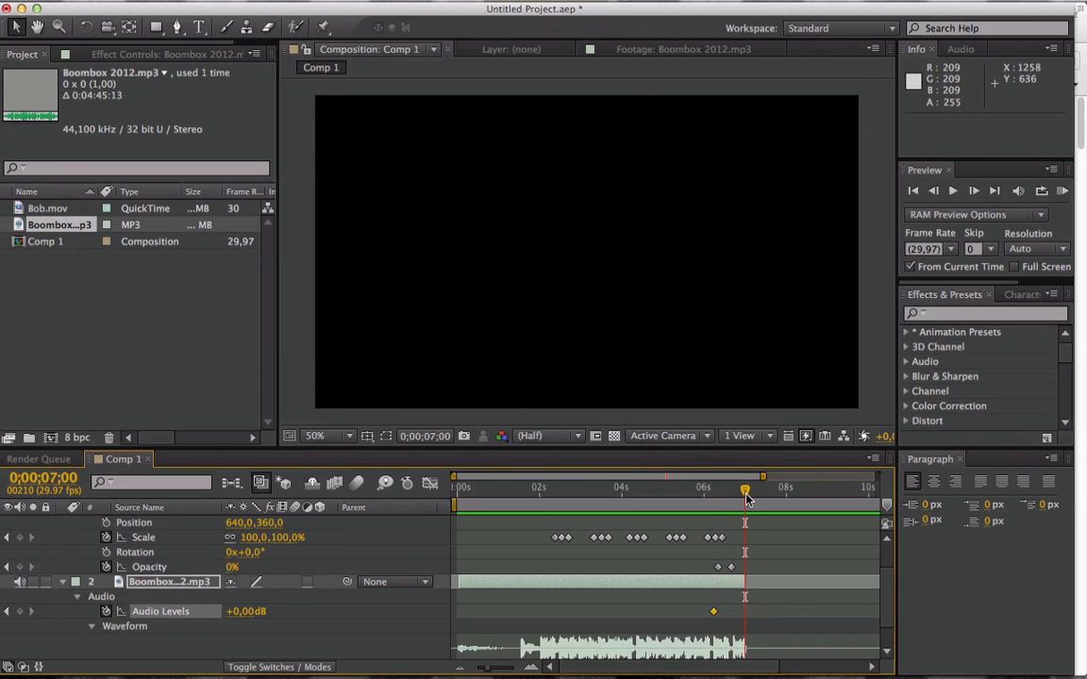
left_click(247, 611)
type("-48")
key("Return")
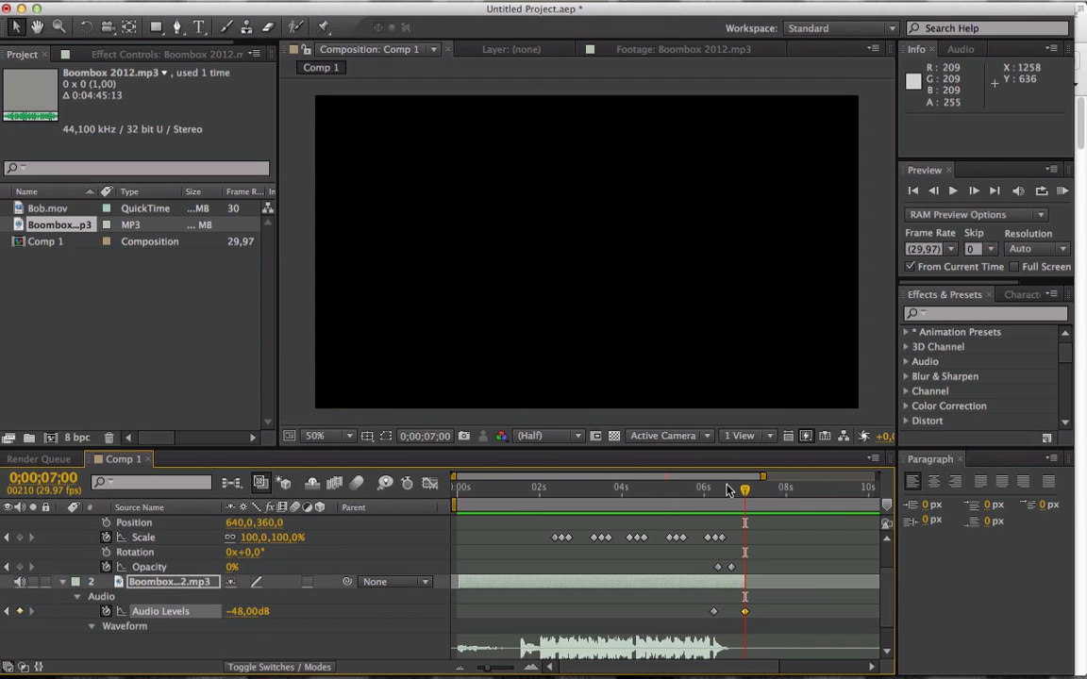
Play a RAM preview of the composition from the first frame and look over the layers' keyframes and the music waveform.
left_click_drag(726, 490, 436, 520)
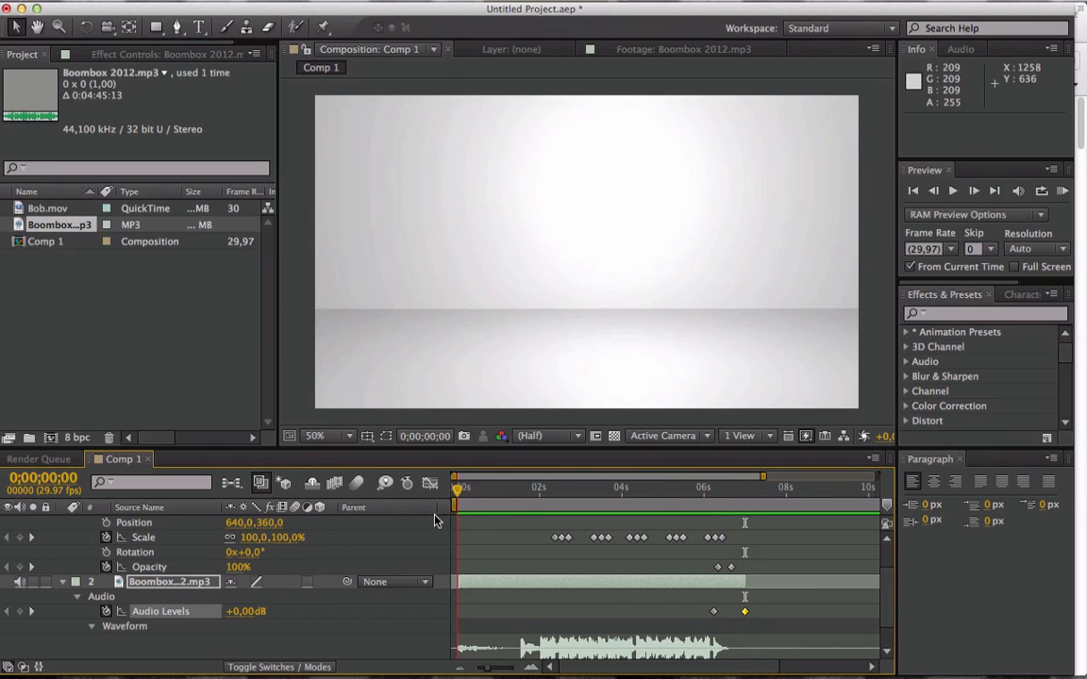
left_click(1061, 191)
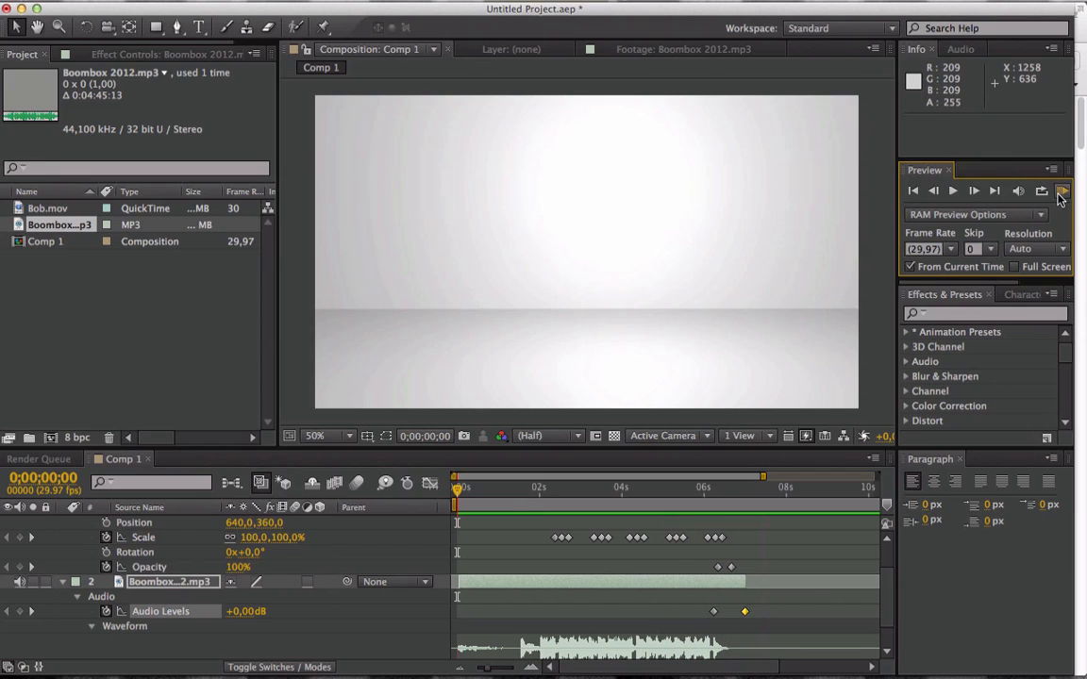
scroll(700, 585, "up", 3)
scroll(700, 585, "down", 3)
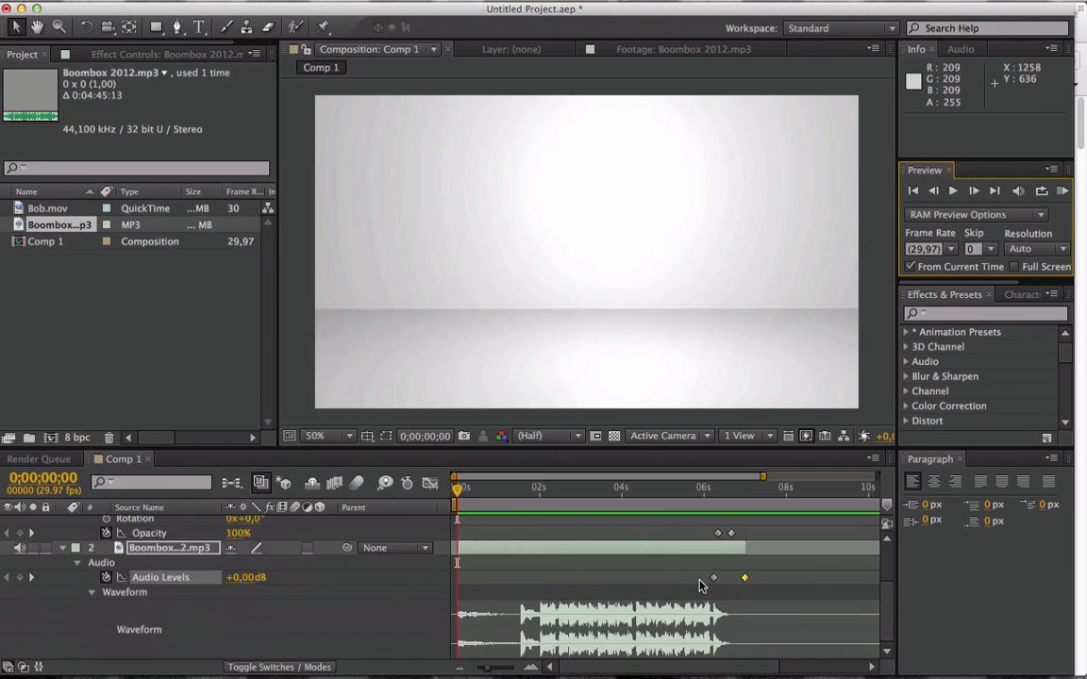
scroll(700, 585, "up", 3)
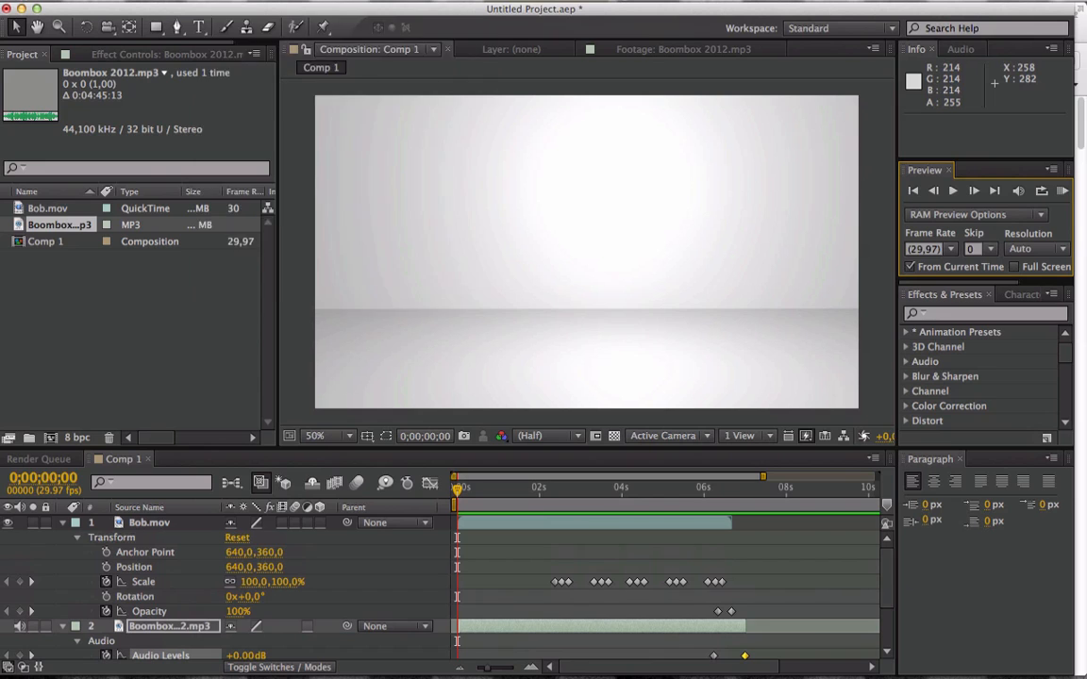
Add Comp 1 to the render queue.
left_click(248, 2)
left_click(288, 123)
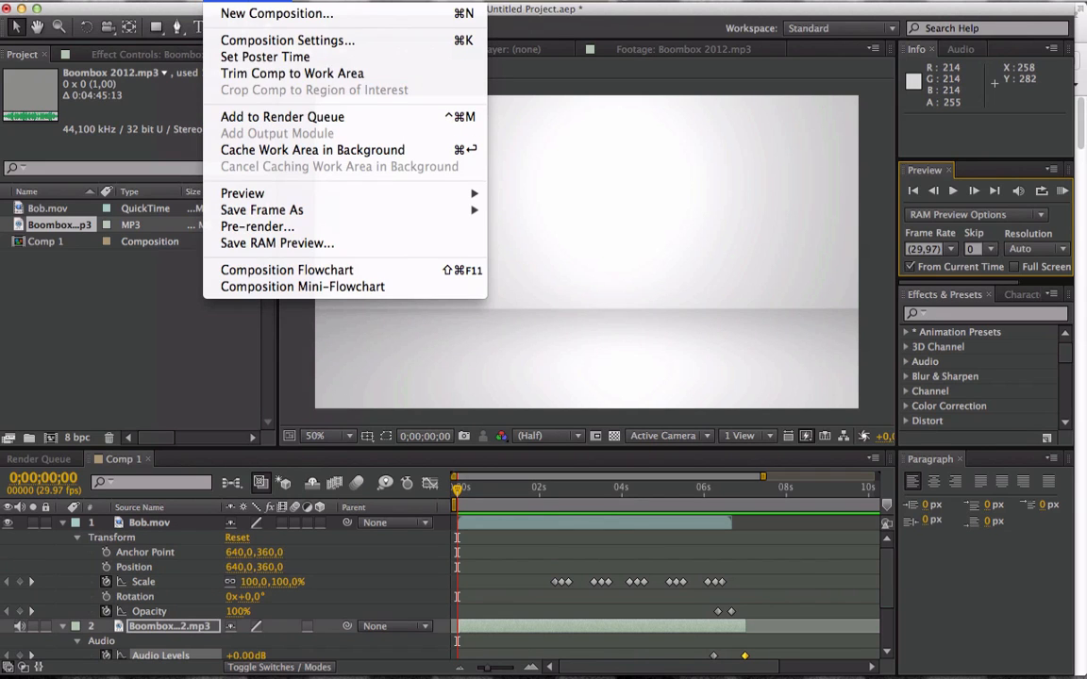
left_click(299, 118)
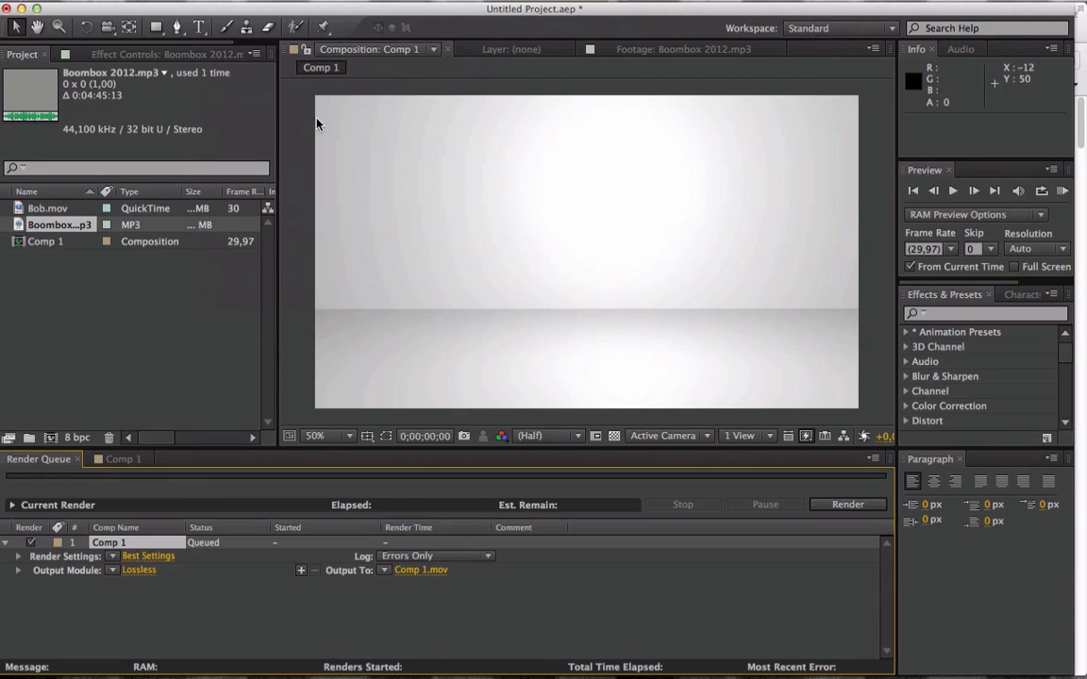
Set the output module of Comp 1 to the H.264 format with audio output enabled.
left_click(136, 571)
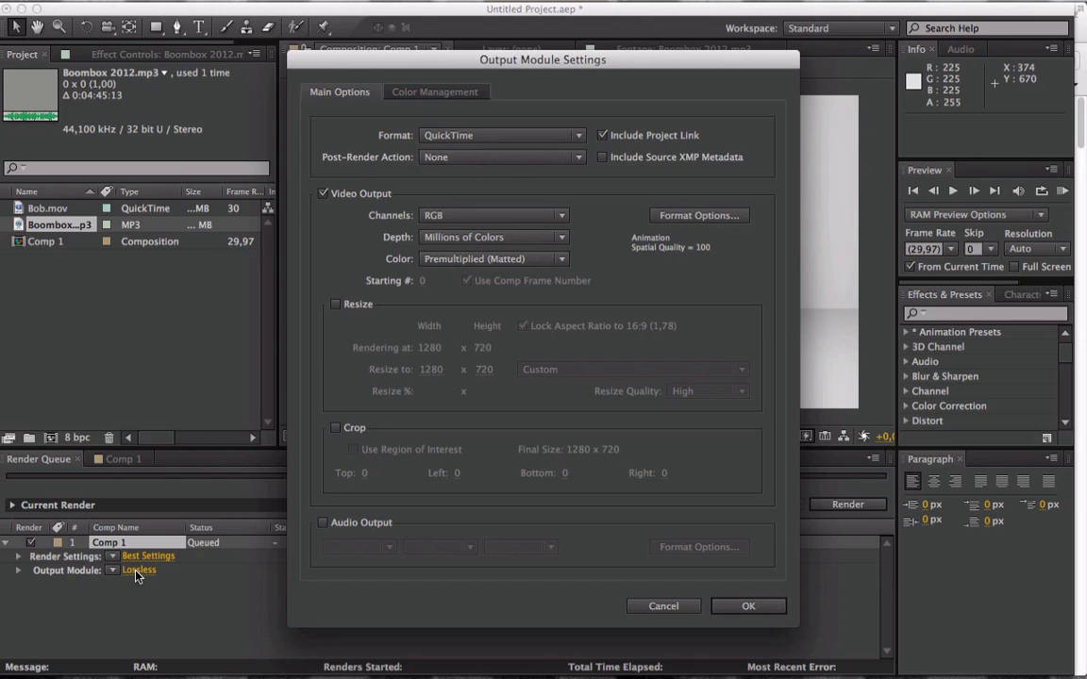
left_click(507, 136)
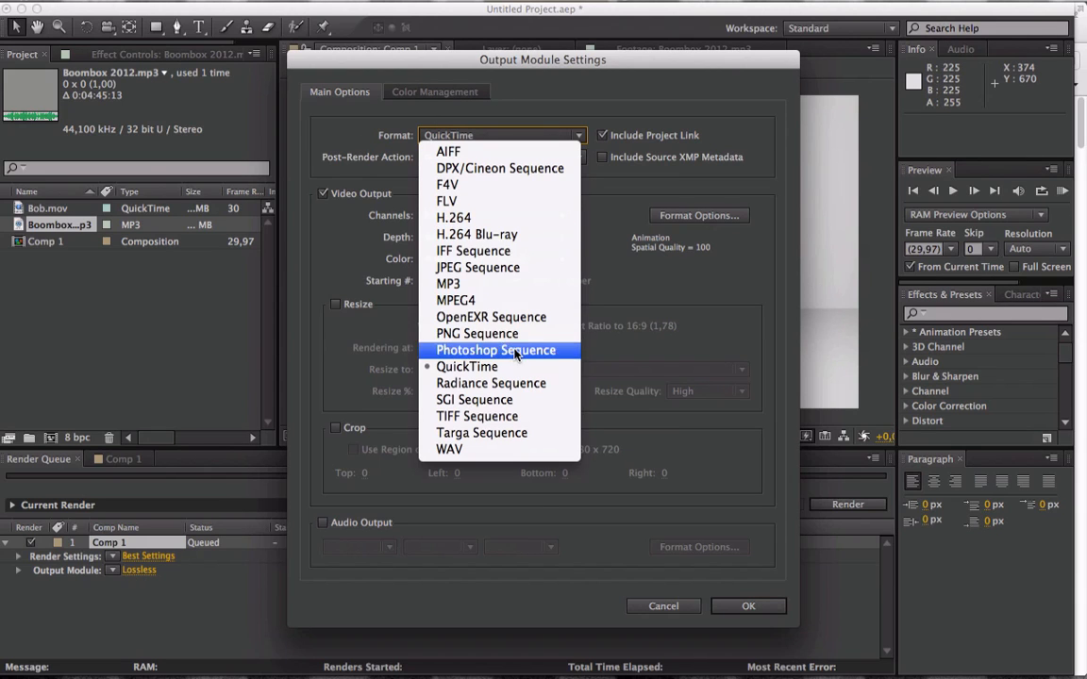
left_click(530, 219)
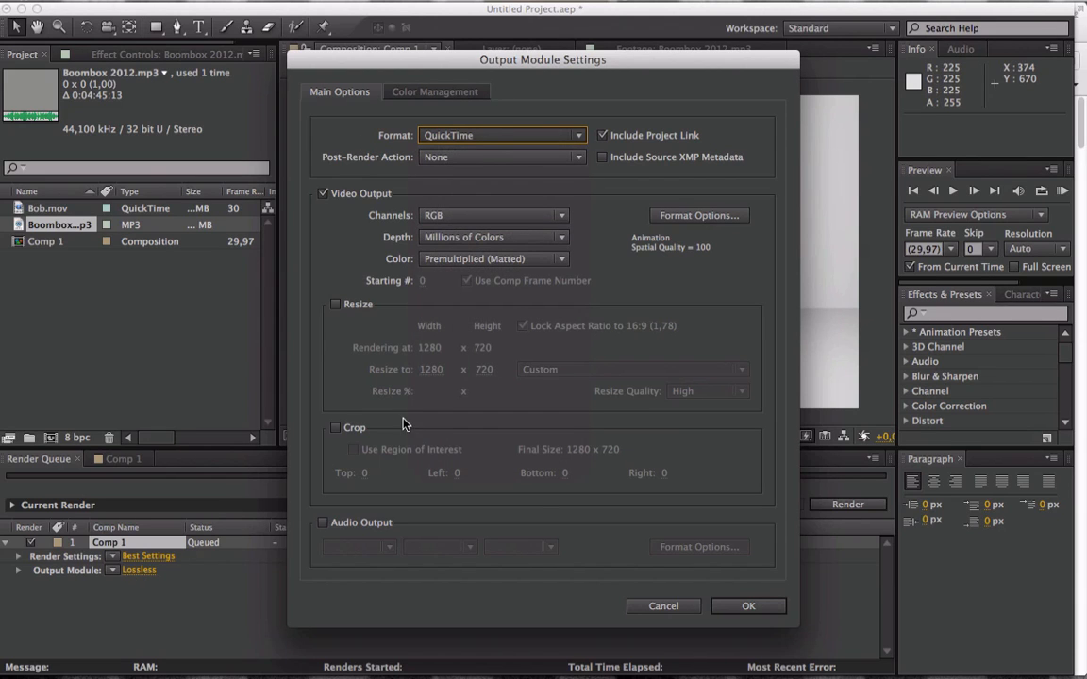
left_click(324, 522)
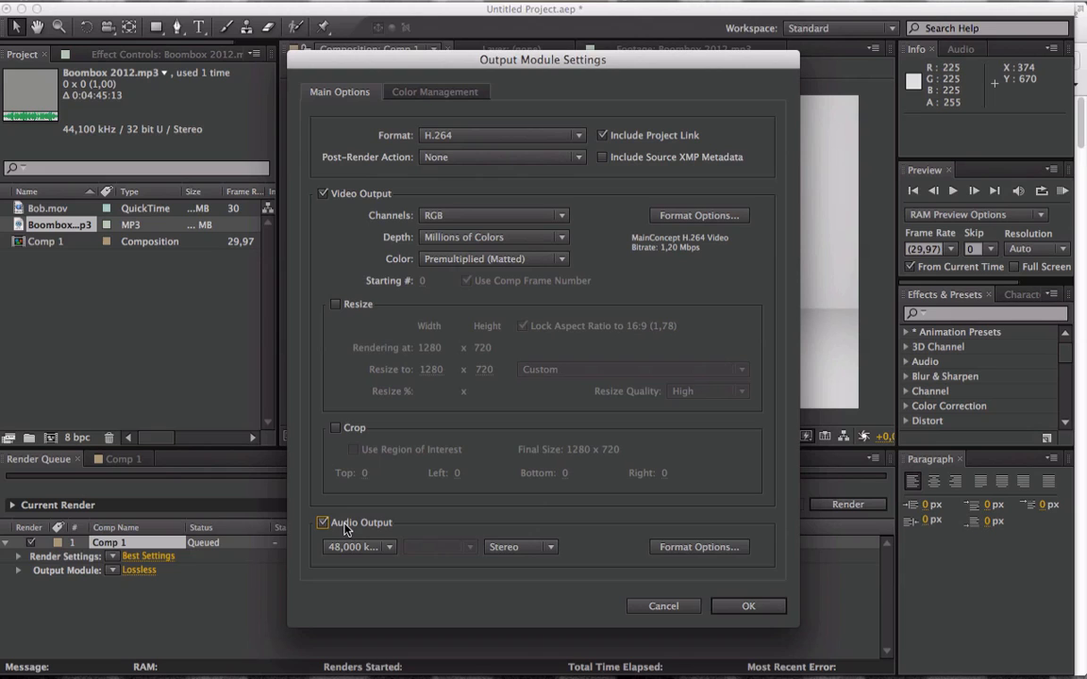
left_click(748, 605)
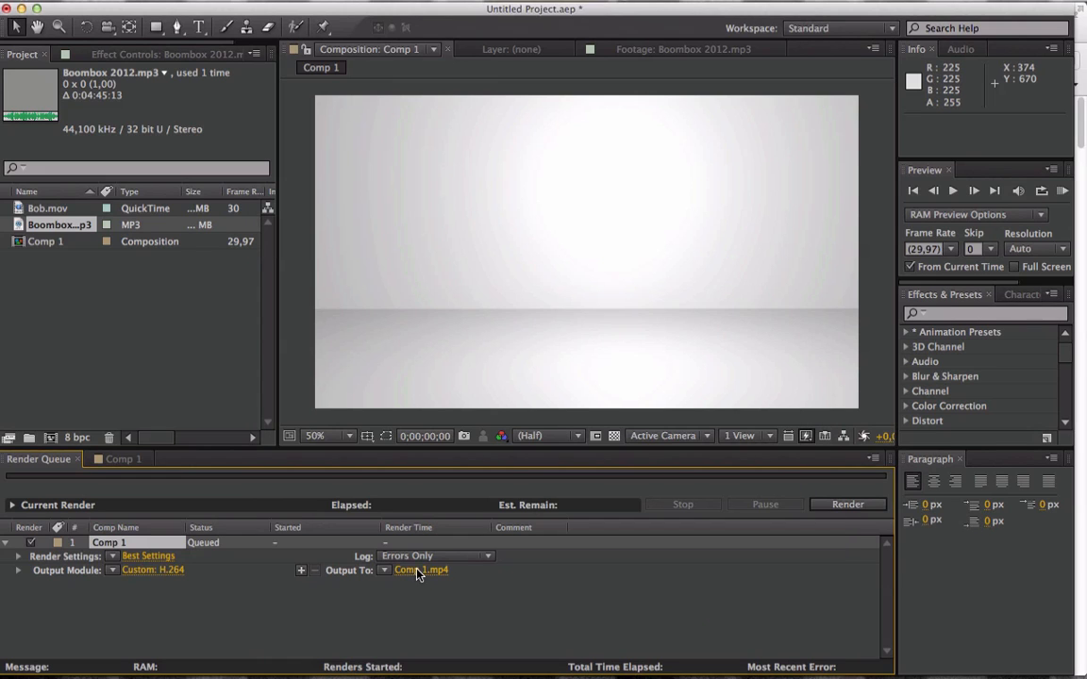
Name the output movie Bob on the Skrivebord and start rendering the composition.
left_click(419, 570)
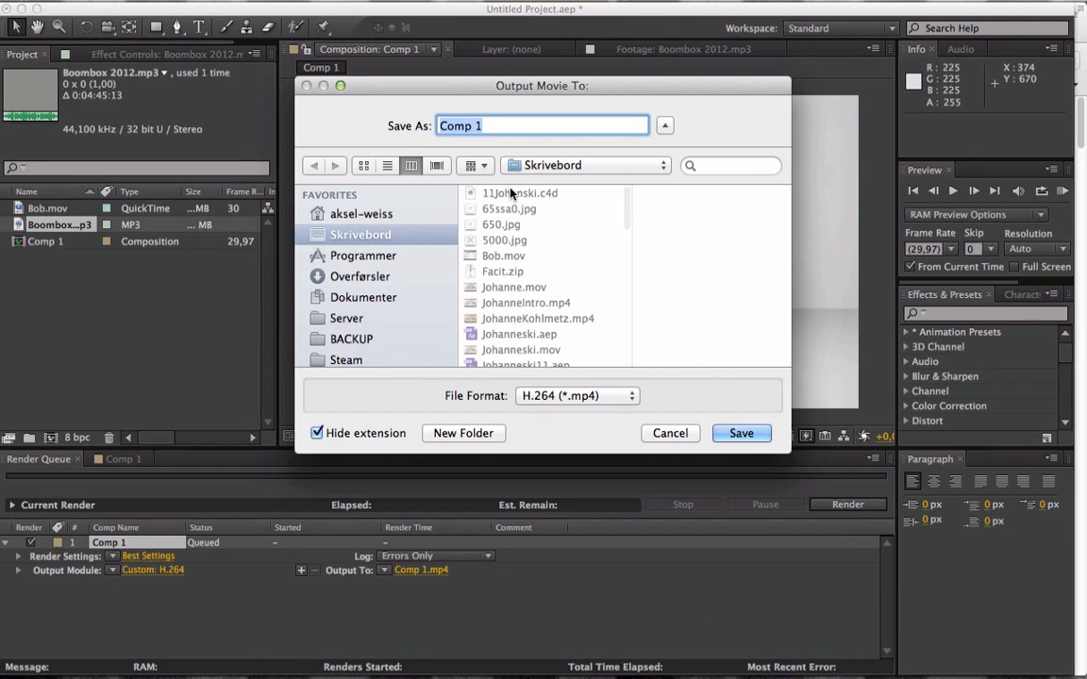
type("Bob")
key("Return")
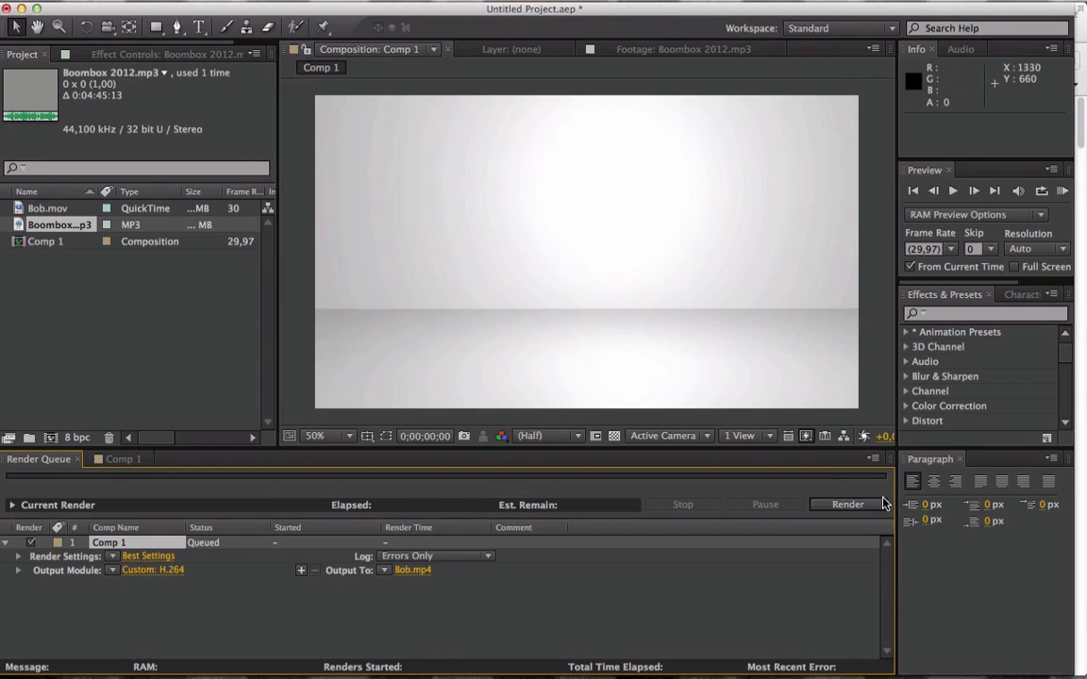
left_click(854, 505)
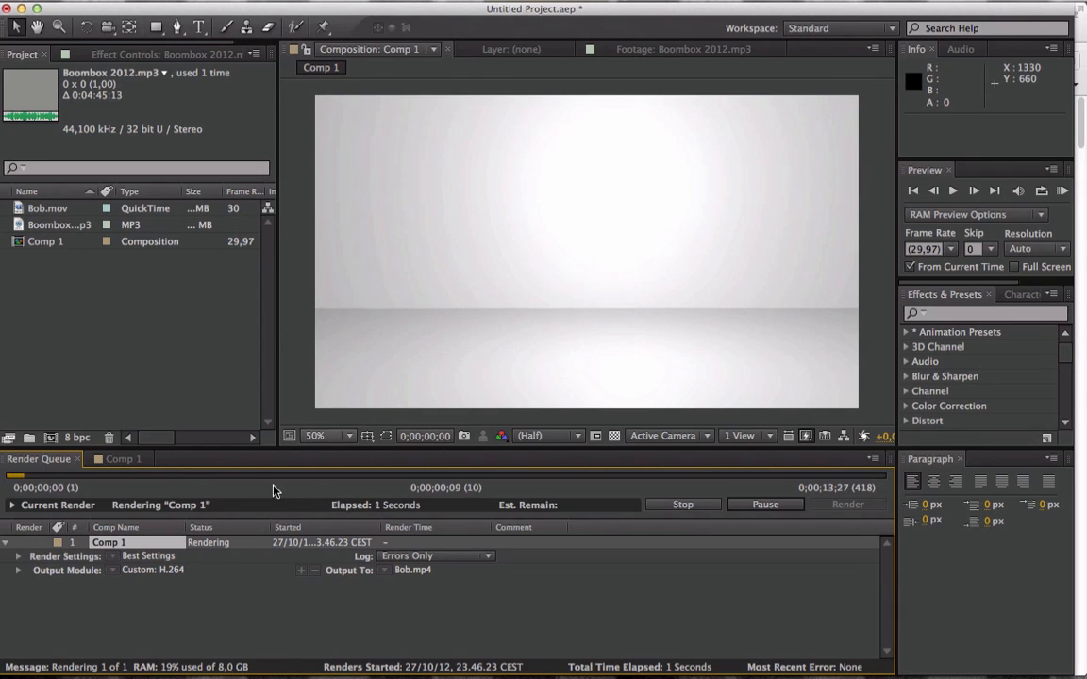